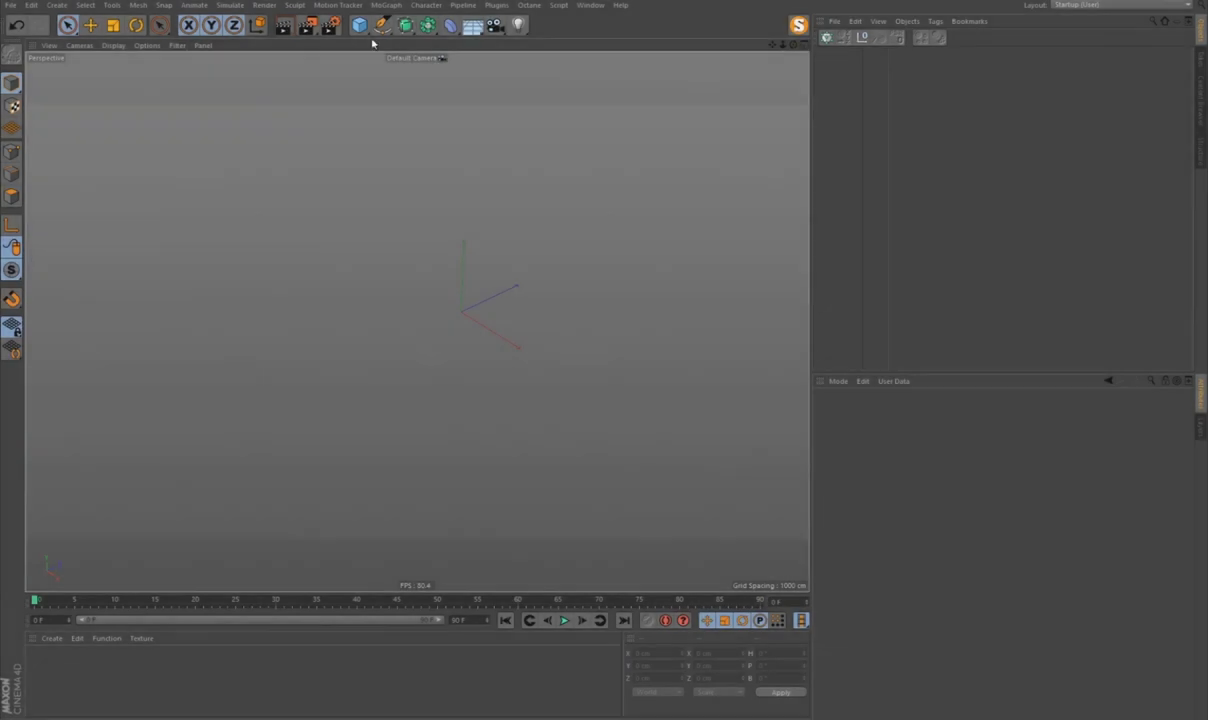
Step: Add a Polygon object and set its Width and Height to 900 cm
left_click(359, 25)
left_click(528, 73)
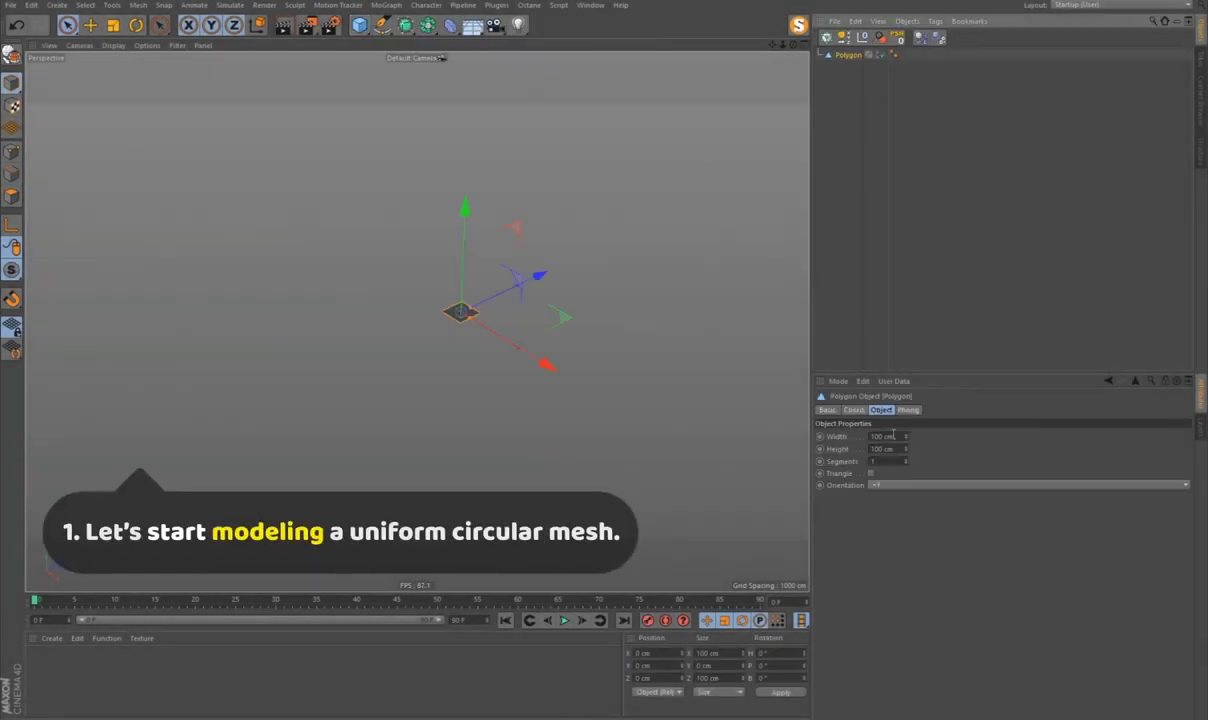
double_click(881, 436)
type("00")
key("Tab")
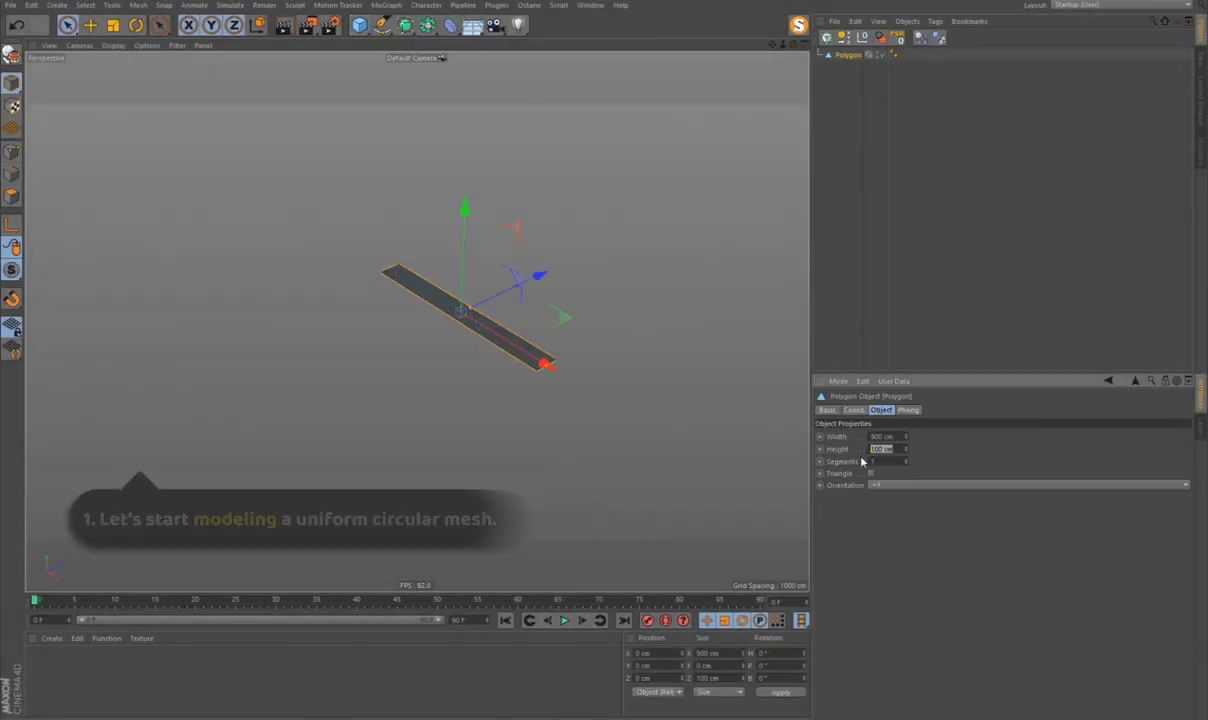
type("900")
key("Return")
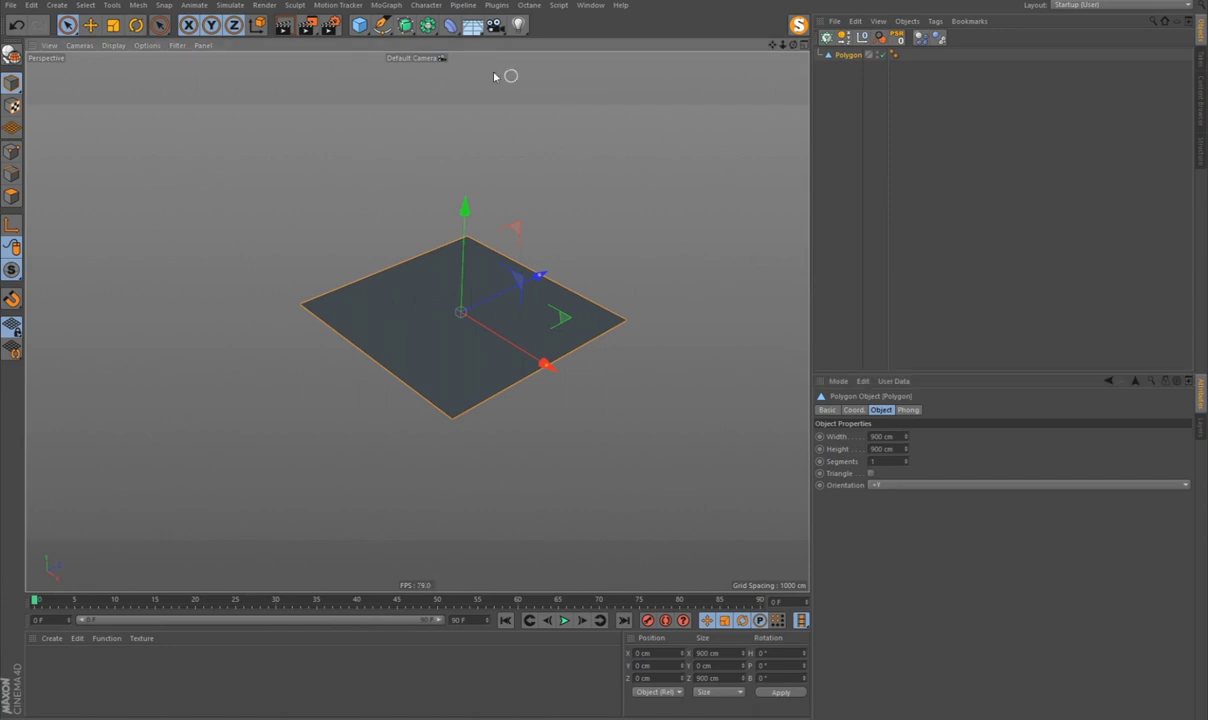
Step: Place the polygon under a Subdivision Surface with Editor subdivision 4
left_click(406, 27, "alt")
type("4")
key("Tab")
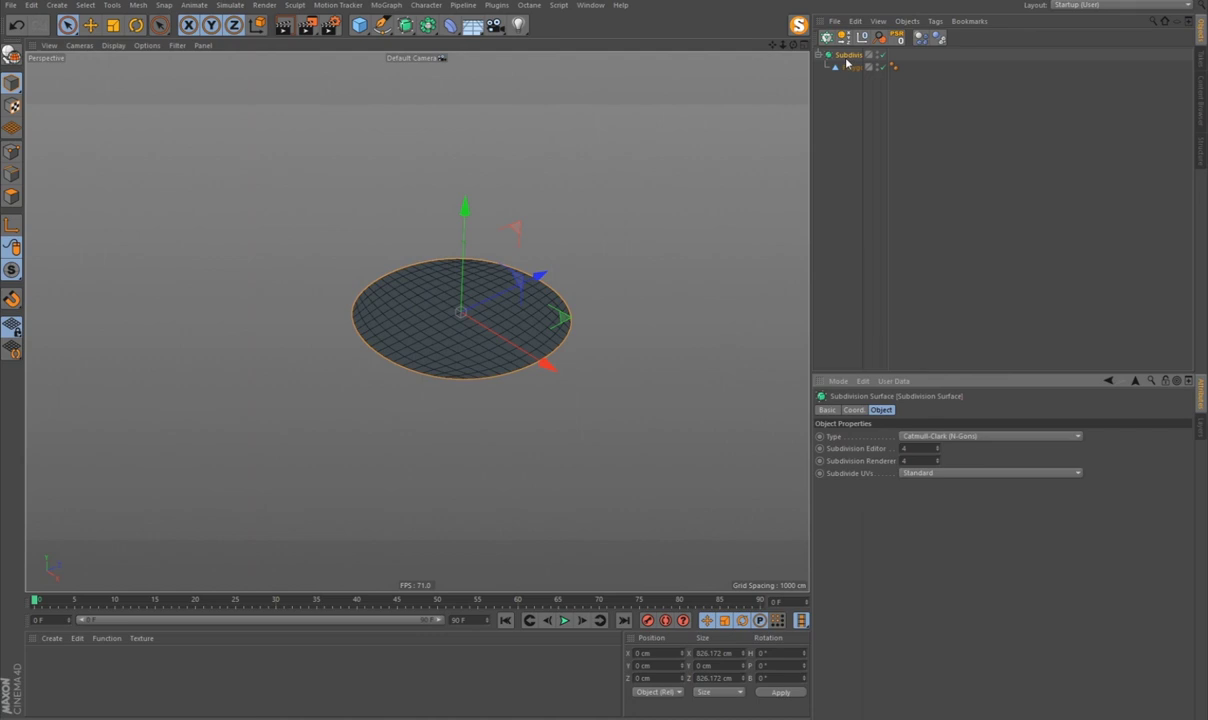
Step: Make the disc editable and select its outer border edges with Outline Selection
key("c")
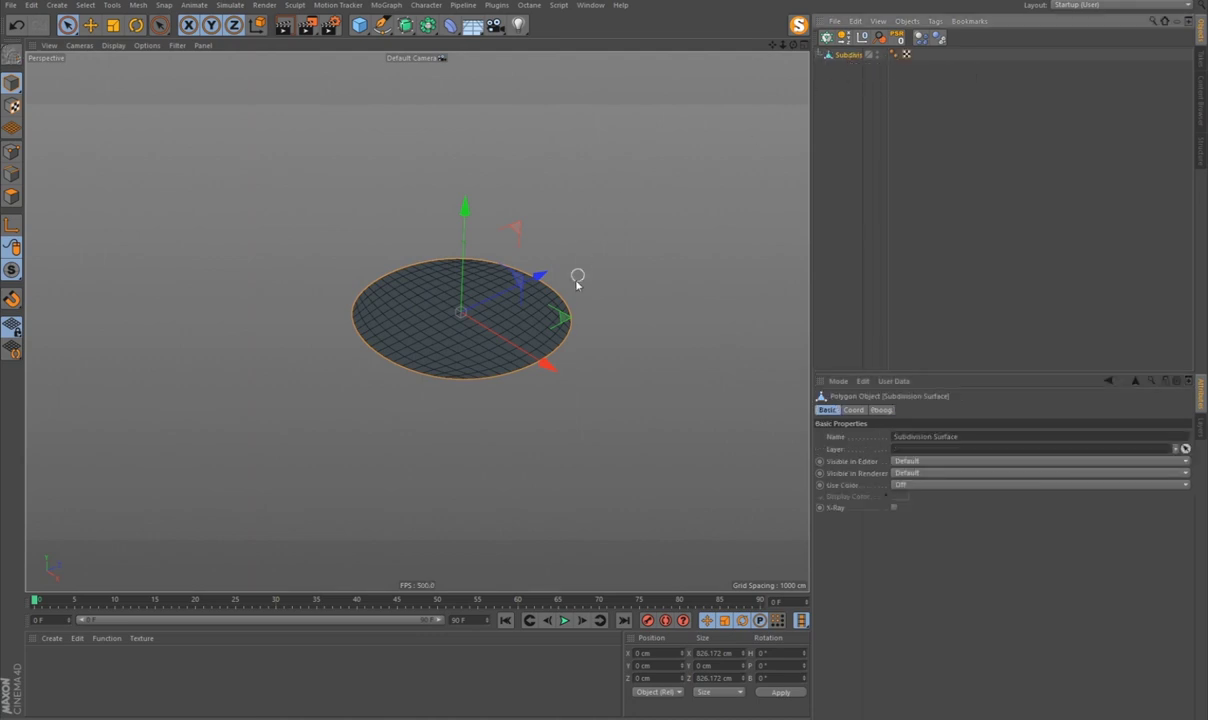
key("h")
left_click(11, 174)
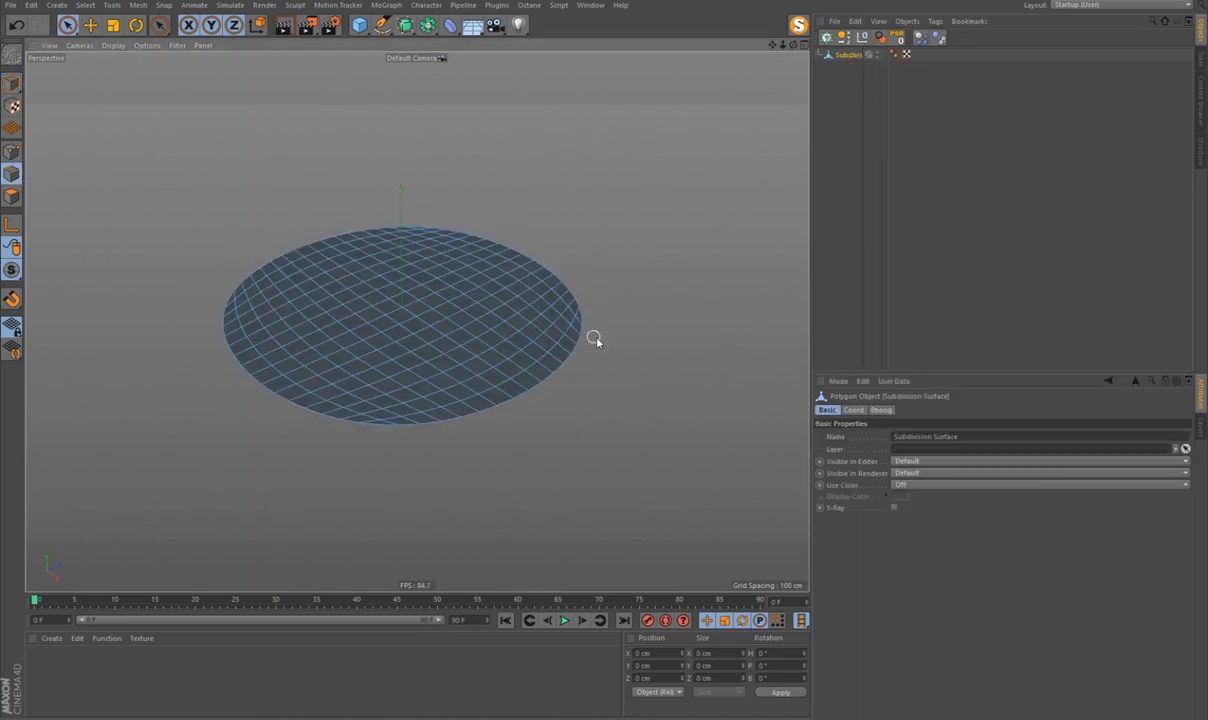
key("v")
left_click(690, 350)
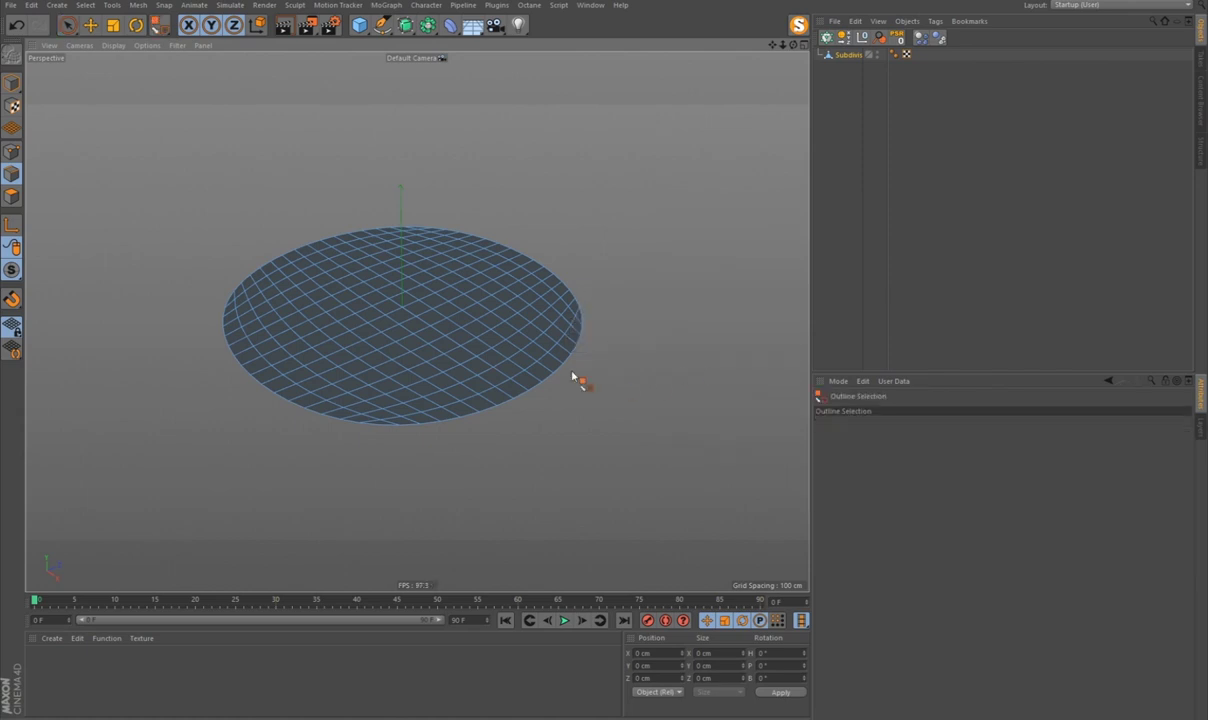
left_click(572, 366)
right_click(600, 347)
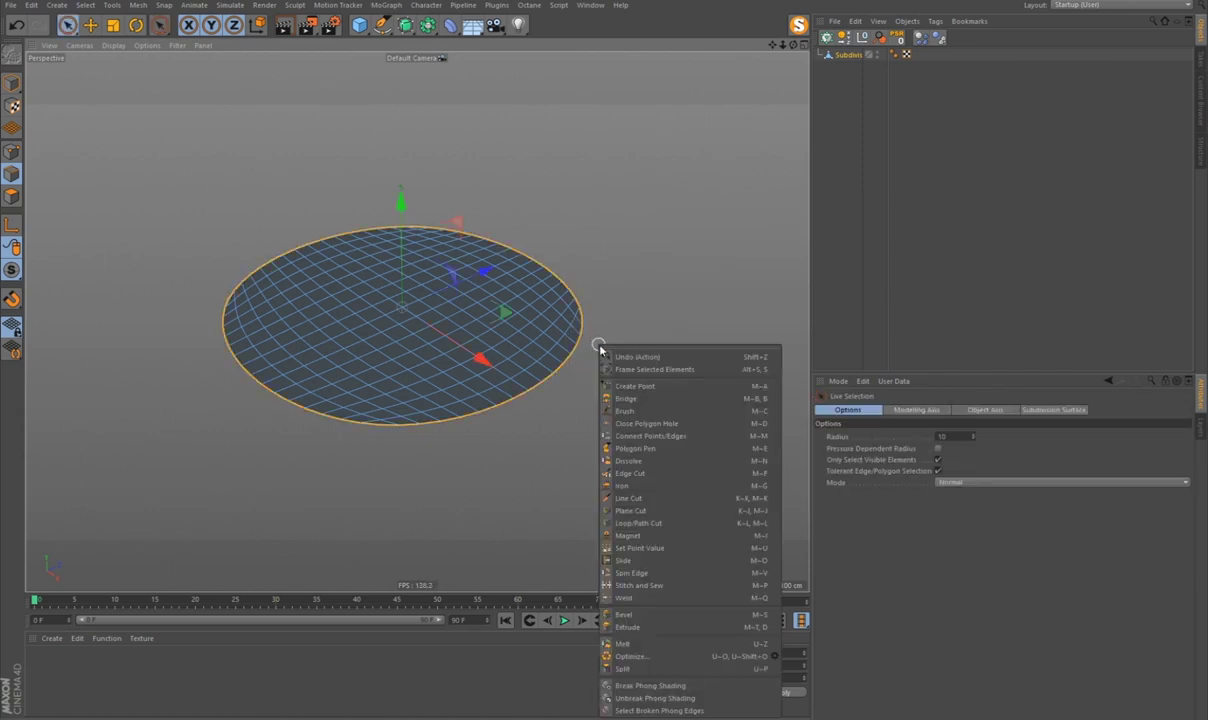
left_click(654, 369)
Step: Extrude the border edges outward with a 1350 cm offset
right_click(632, 362)
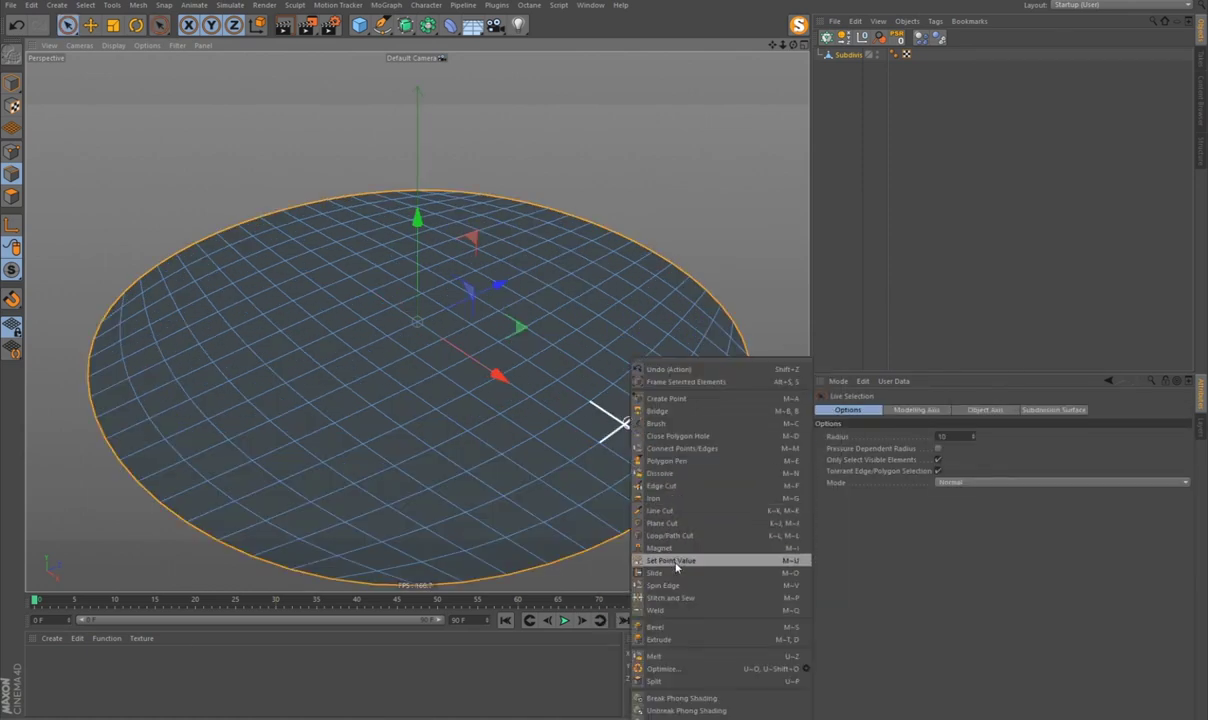
left_click(658, 639)
scroll(647, 464, "down", 3)
scroll(615, 537, "down", 3)
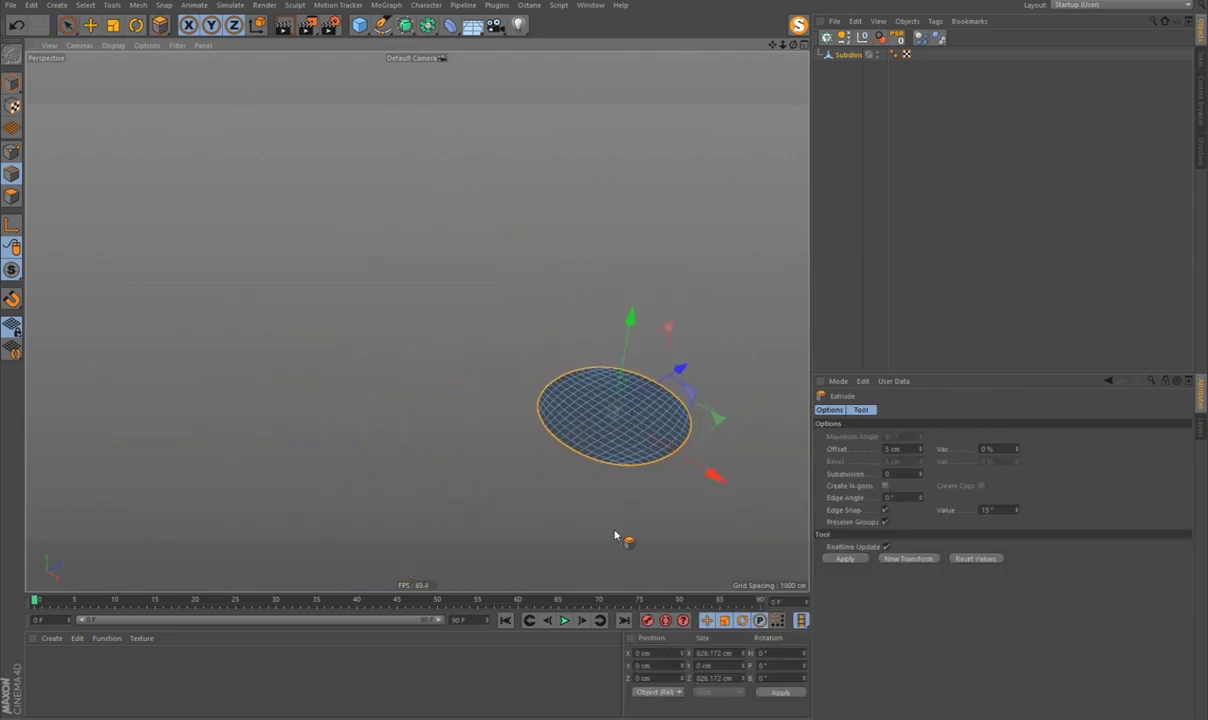
middle_click_drag(615, 537, 479, 447, "alt")
left_click(910, 449)
type("1350")
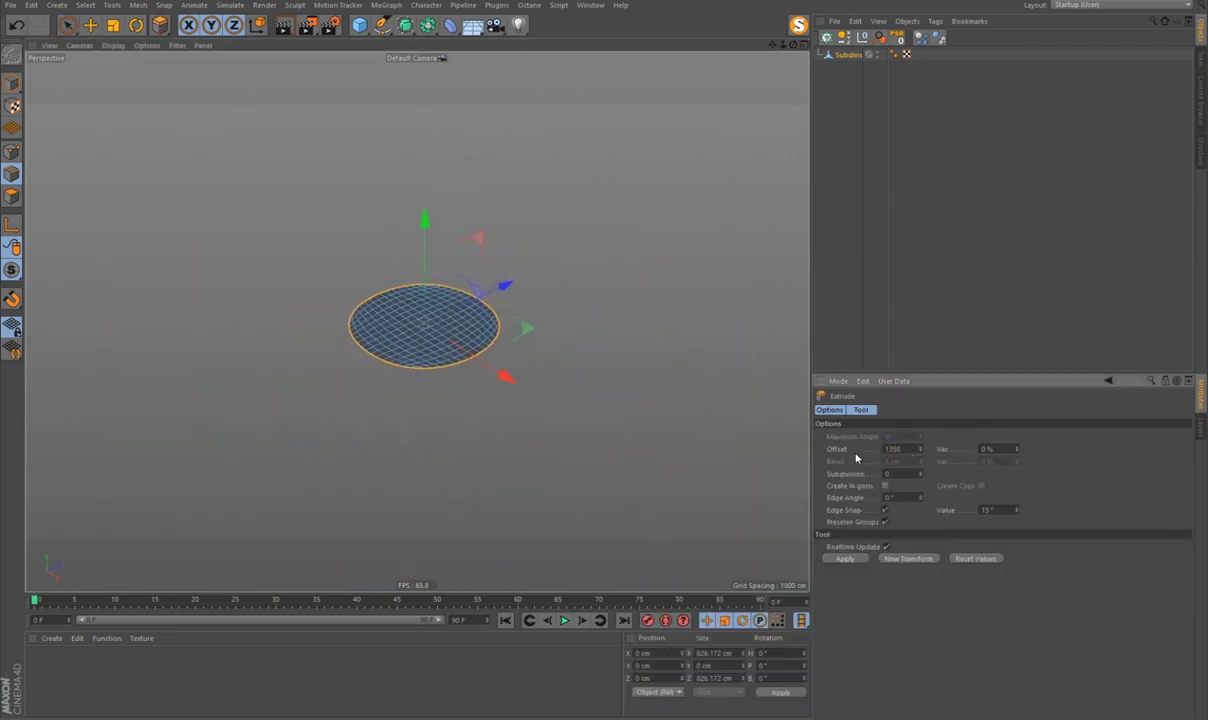
key("Return")
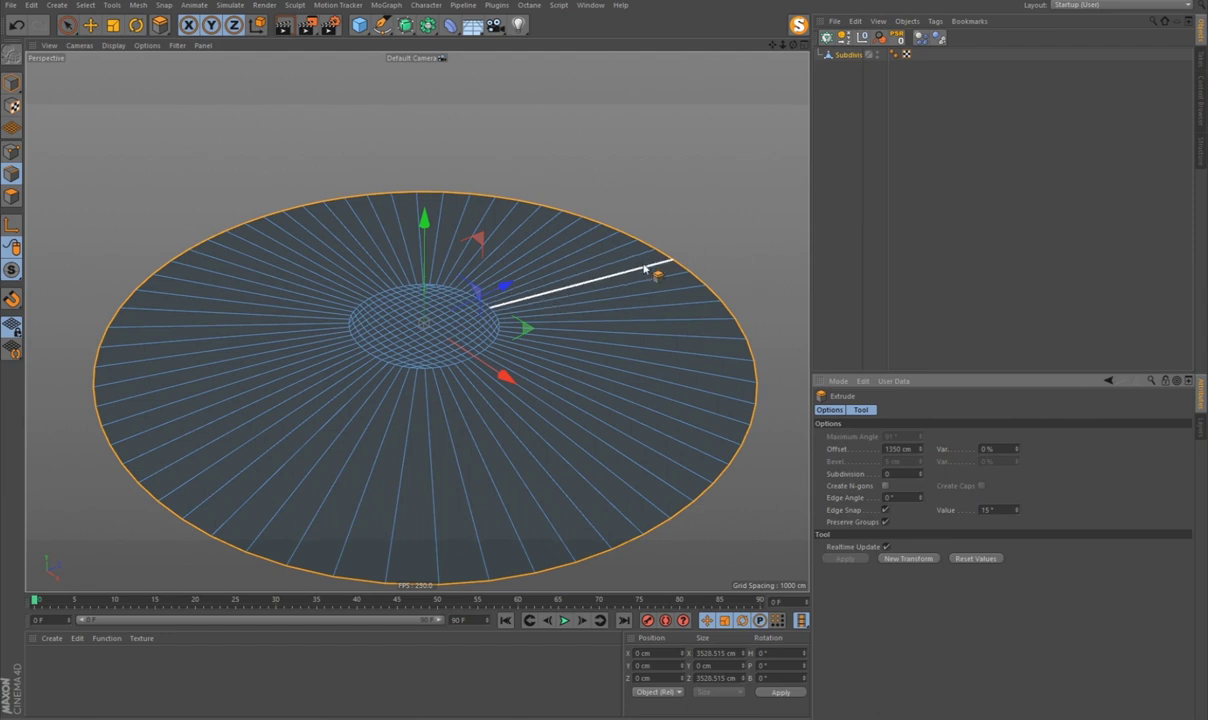
key("space")
Step: Loop/Path Cut the outer ring with 17 cuts, then return to Model mode
right_click(596, 318)
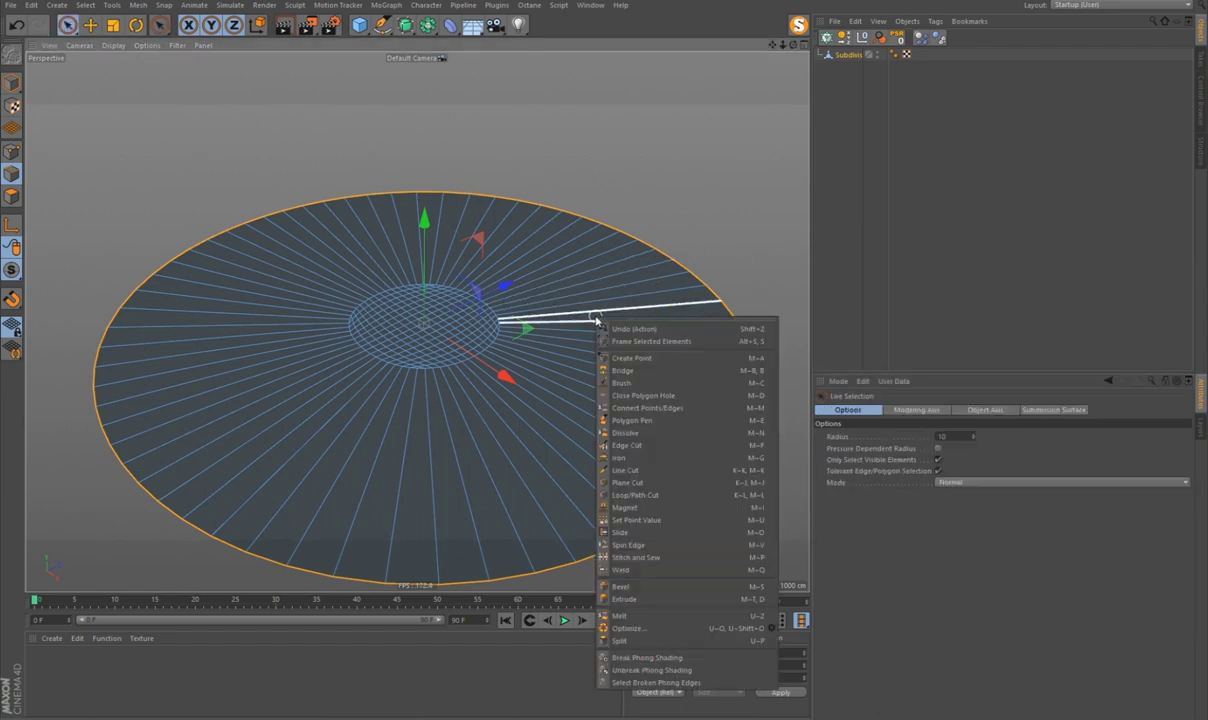
left_click(645, 496)
left_click(623, 360)
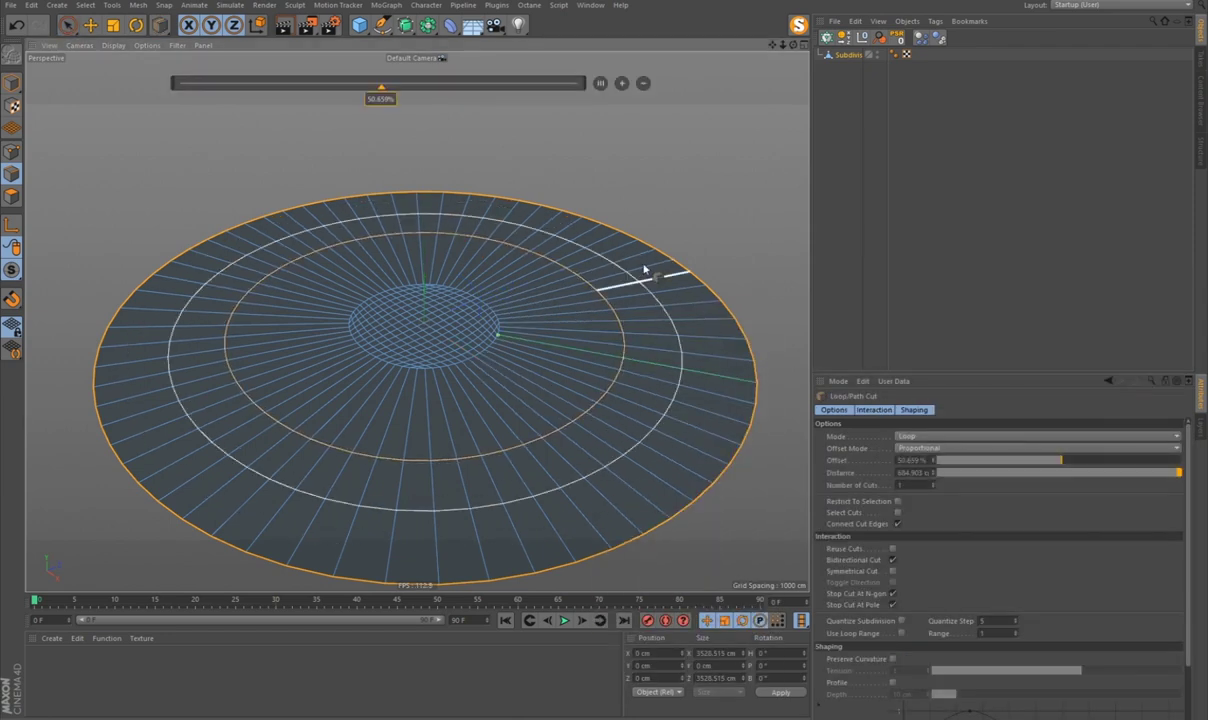
left_click(621, 84)
left_click(621, 84)
left_click(621, 84)
left_click(621, 84)
left_click(622, 85)
left_click(622, 85)
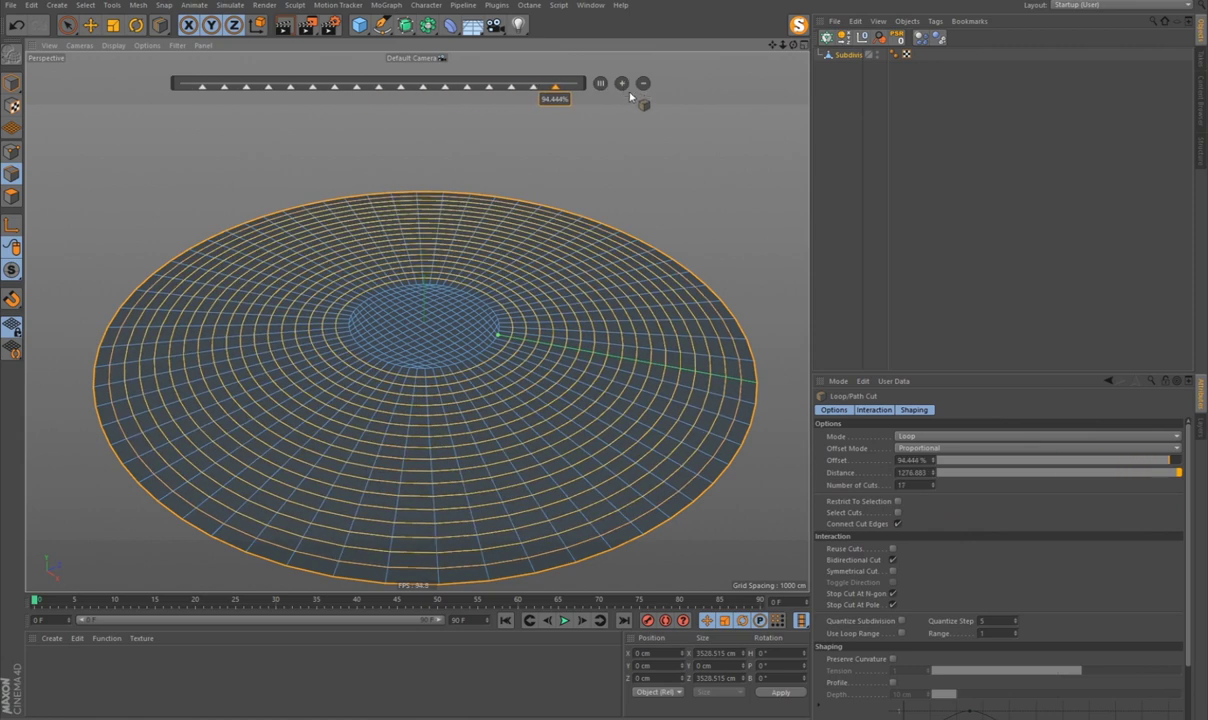
key("space")
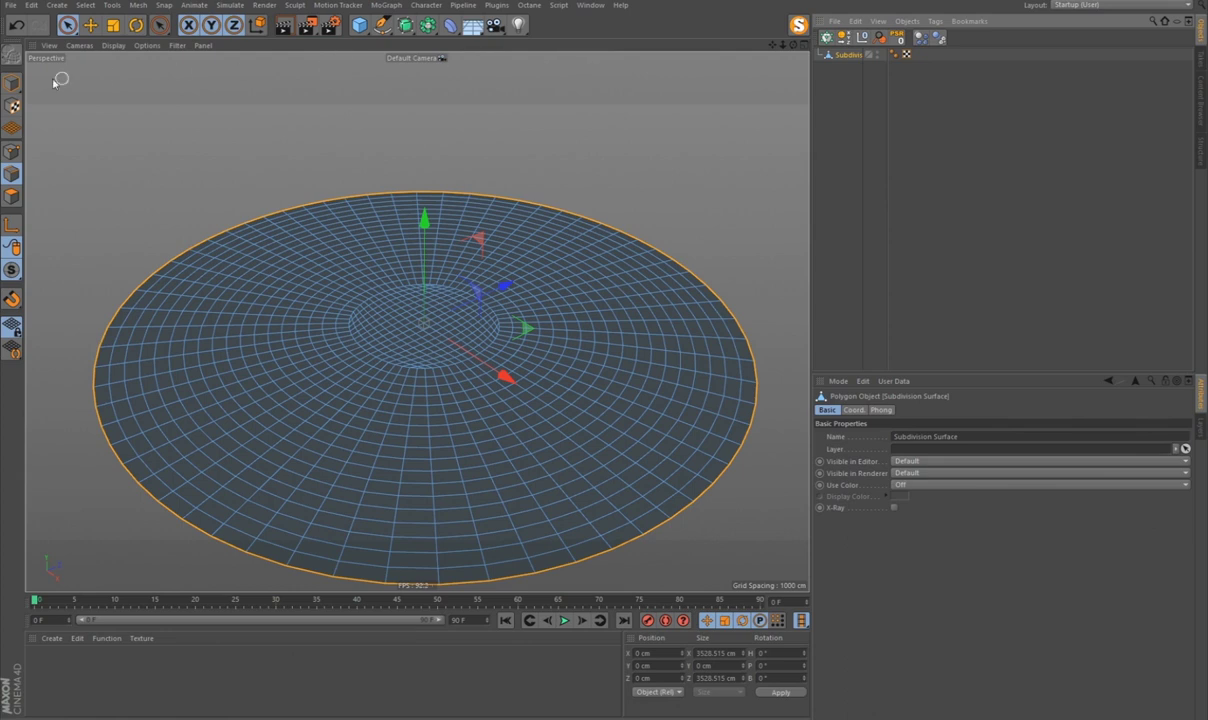
left_click(12, 82)
Step: Subdivide the disc at Editor level 1 and make it editable again
left_click(406, 26, "alt")
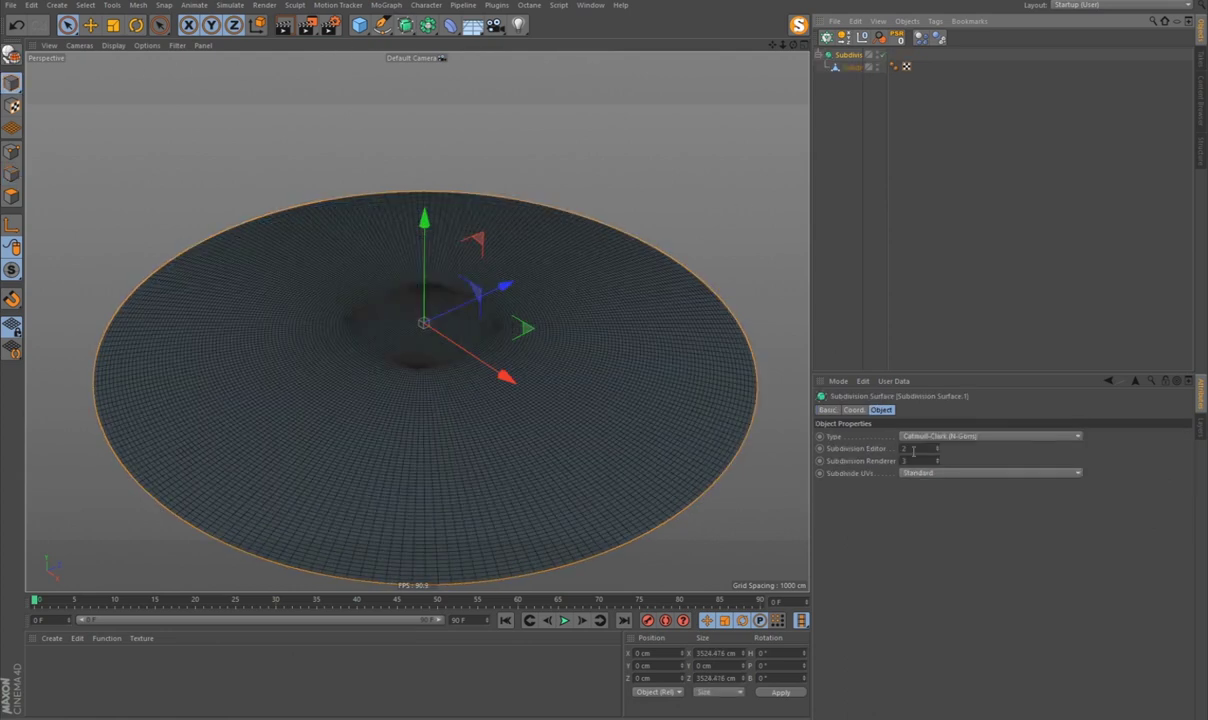
type("1")
key("Return")
key("c")
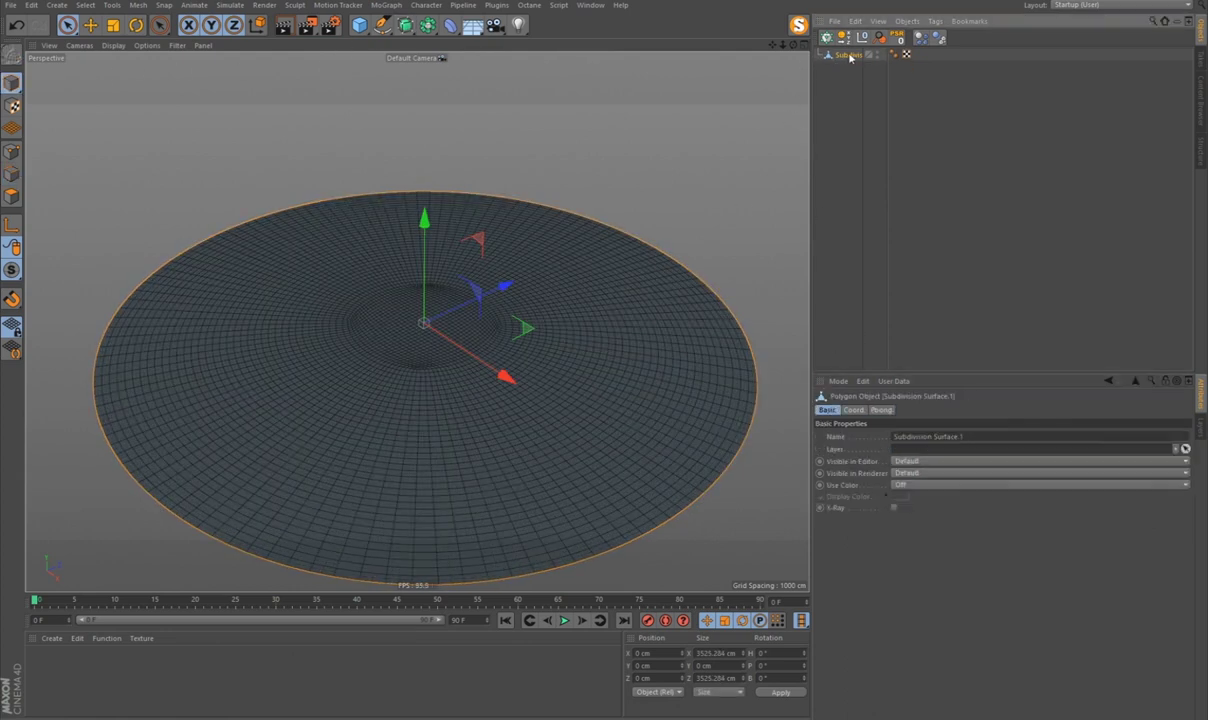
left_click_drag(774, 153, 652, 278, "alt")
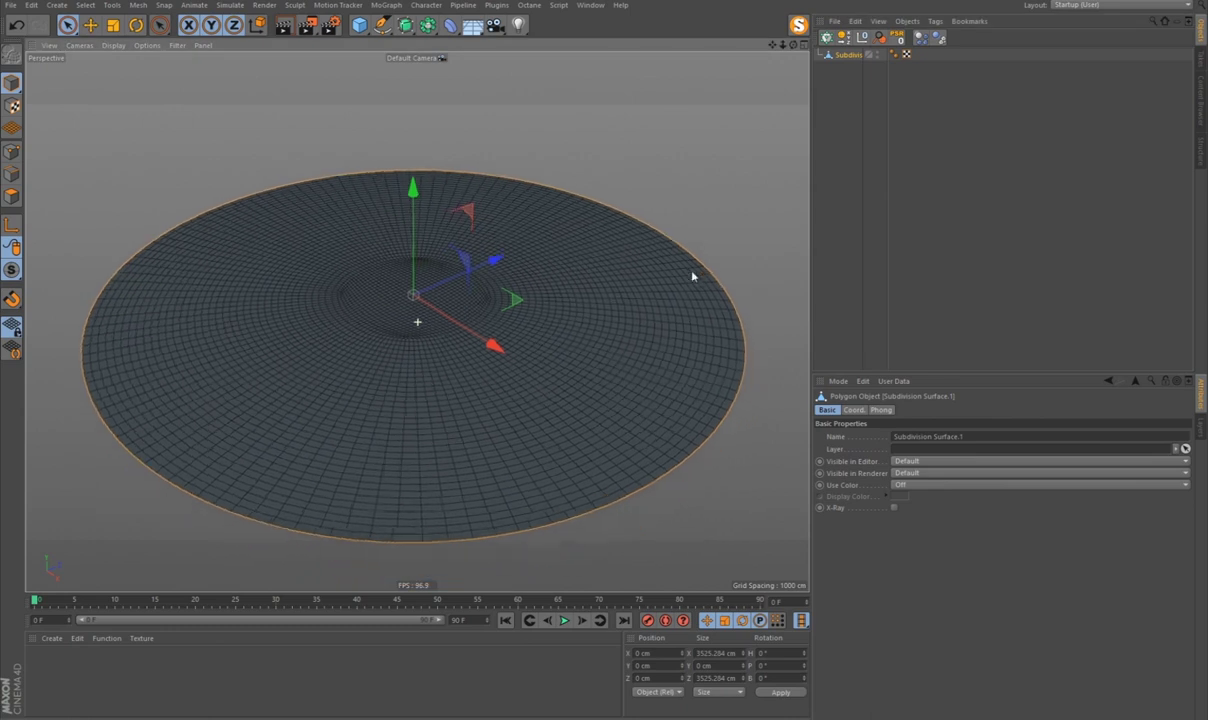
Step: Add a plane stretched to 400 by about 1759 cm with 1 by 4 segments
left_click(359, 24)
left_click(468, 66)
mouse_move(583, 158)
left_mouse_down("alt")
mouse_move(531, 329)
mouse_move(534, 237)
mouse_move(603, 205)
mouse_move(418, 324)
left_mouse_up("alt")
left_click_drag(615, 237, 688, 233)
mouse_move(688, 233)
left_mouse_down("alt")
mouse_move(680, 216)
mouse_move(588, 237)
mouse_move(499, 345)
left_mouse_up("alt")
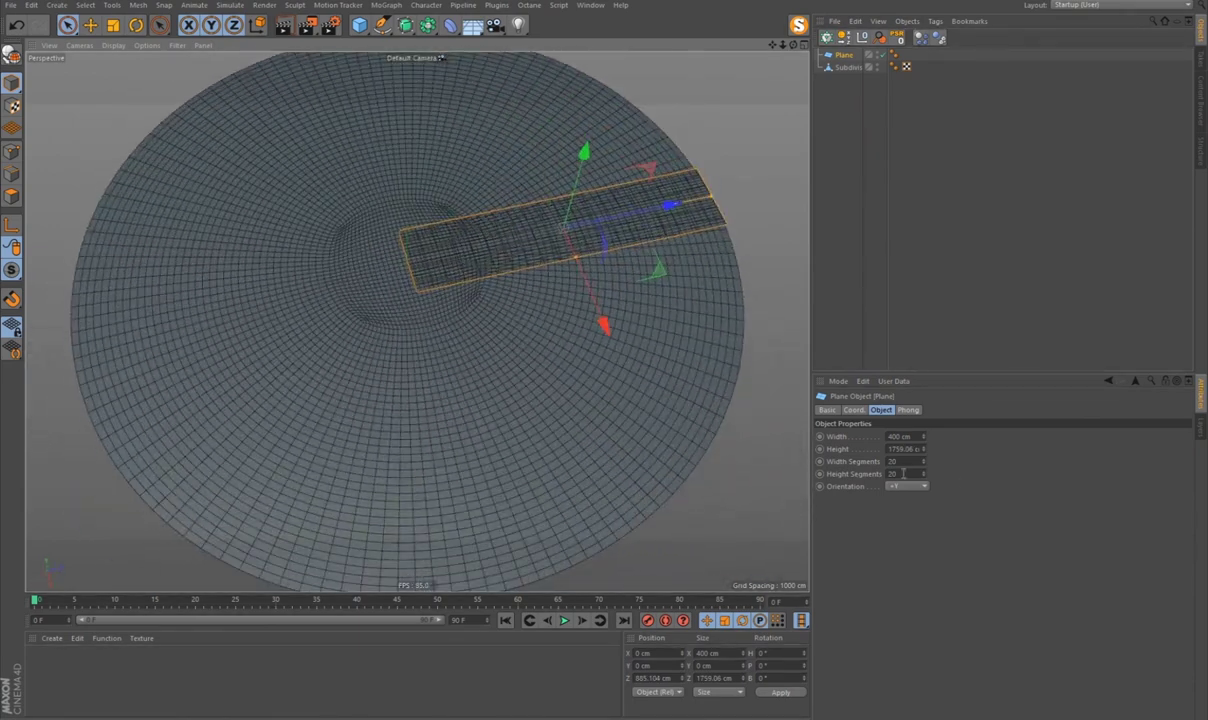
type("4")
key("Tab")
type("1")
key("Return")
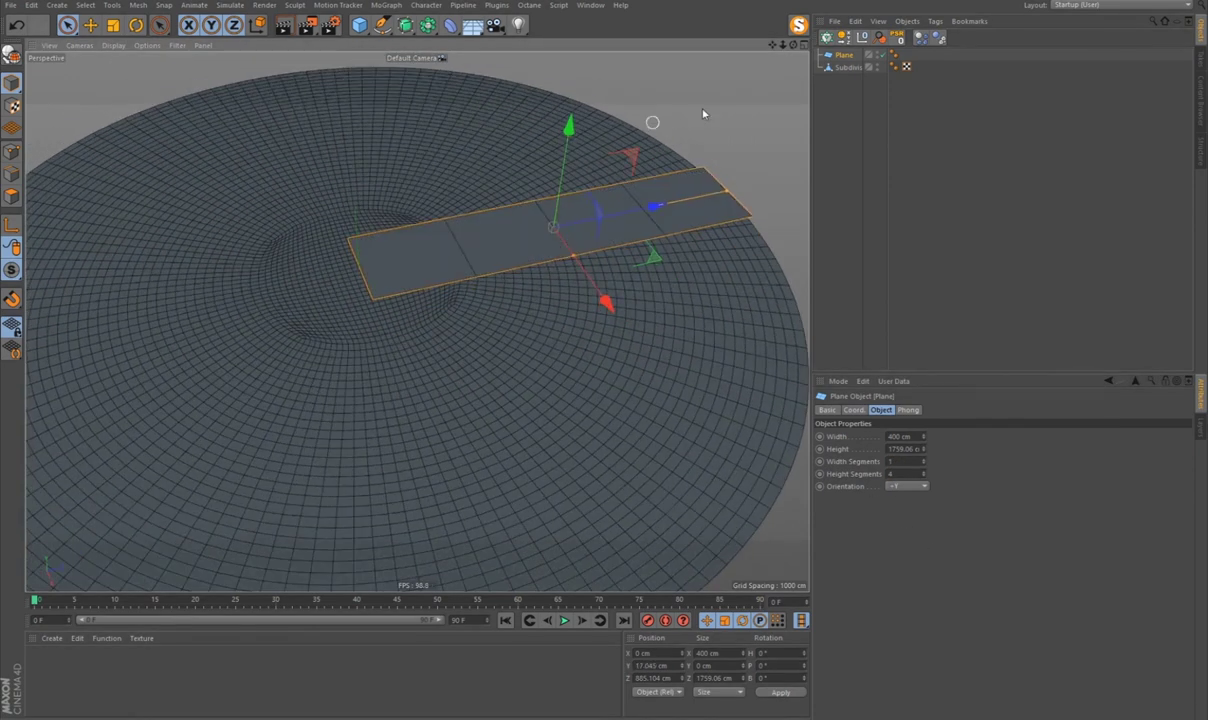
left_click_drag(704, 113, 152, 199, "alt")
left_click(152, 199)
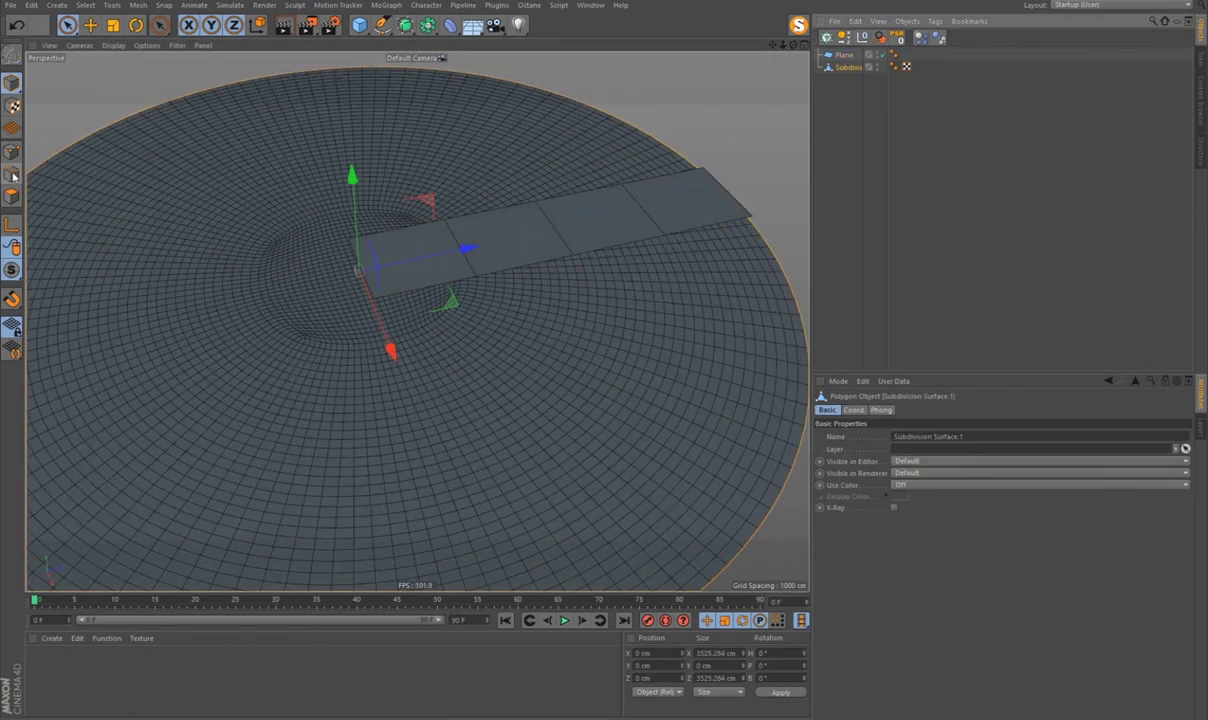
Step: Select three concentric point loops on the disc with Loop Selection
left_click(13, 175)
key("v")
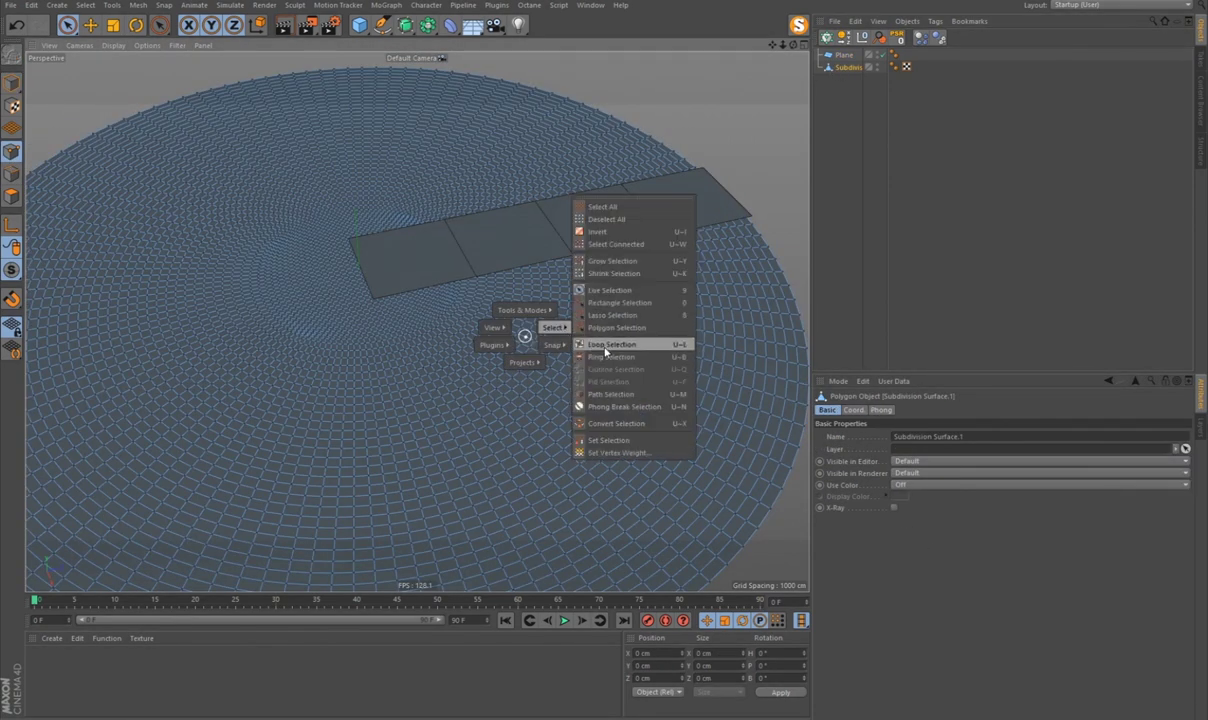
left_click(605, 350)
scroll(485, 300, "up", 5)
scroll(499, 291, "up", 3)
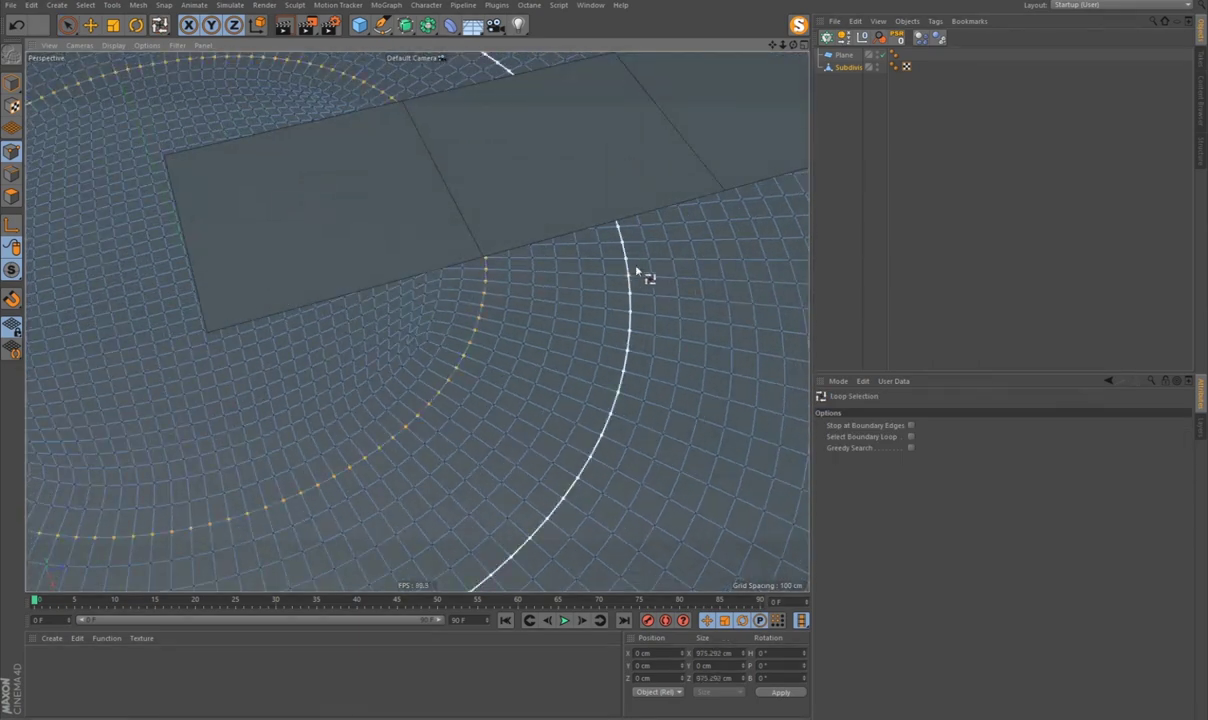
left_click_drag(637, 270, 528, 280, "alt")
left_click_drag(760, 230, 632, 248, "alt")
scroll(610, 258, "down", 4)
scroll(596, 267, "down", 2)
key("space")
scroll(385, 285, "up", 6)
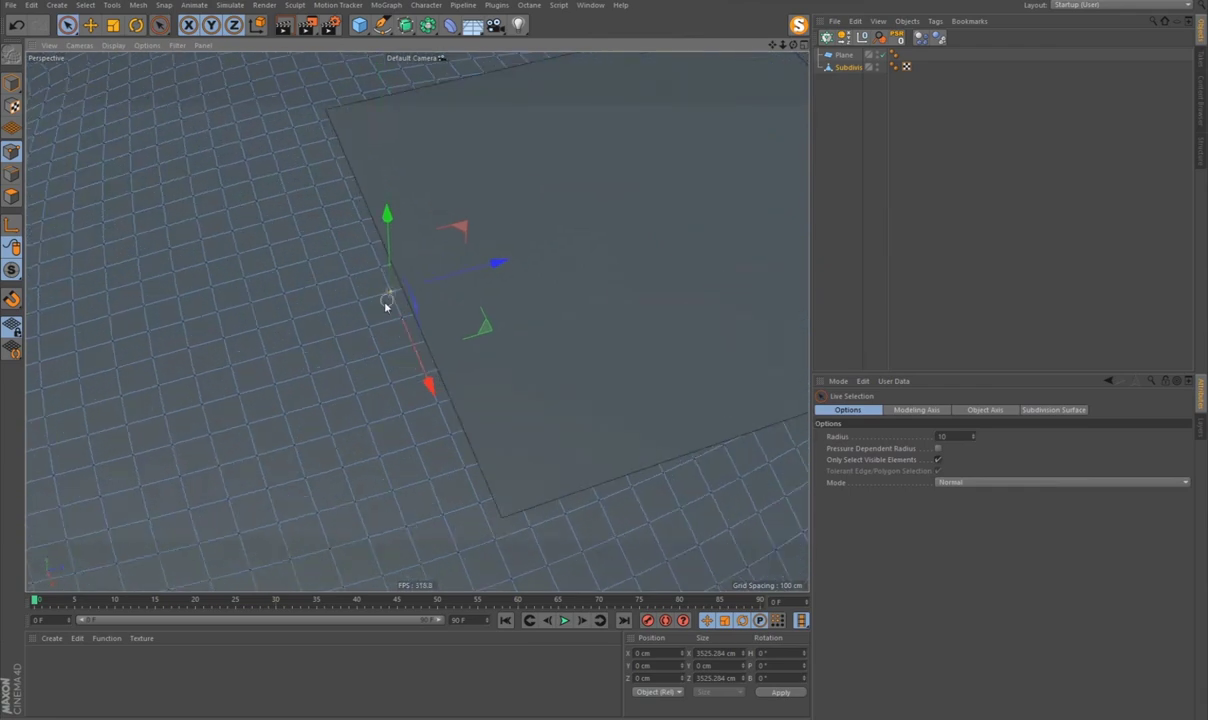
scroll(385, 305, "down", 6)
mouse_move(440, 309)
left_mouse_down("alt")
mouse_move(189, 108)
mouse_move(250, 120)
left_mouse_up("alt")
Step: Store the points with Set Selection and delete the guide plane
left_click(85, 5)
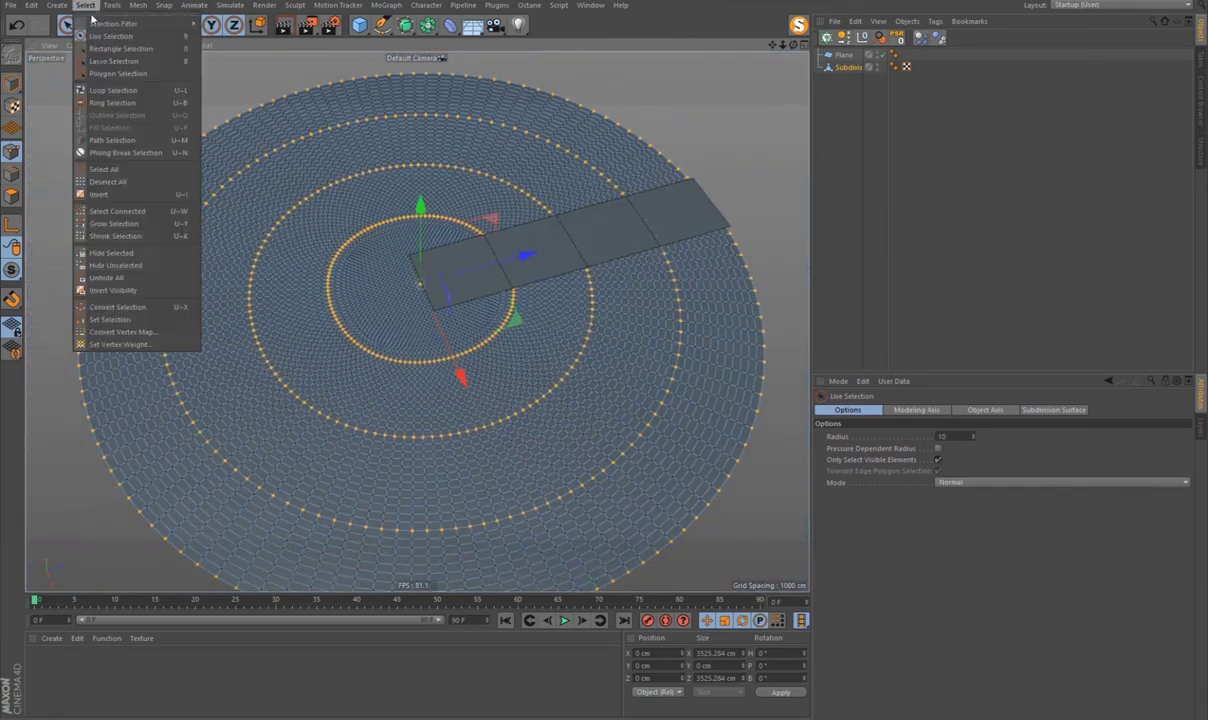
left_click(121, 319)
key("Return")
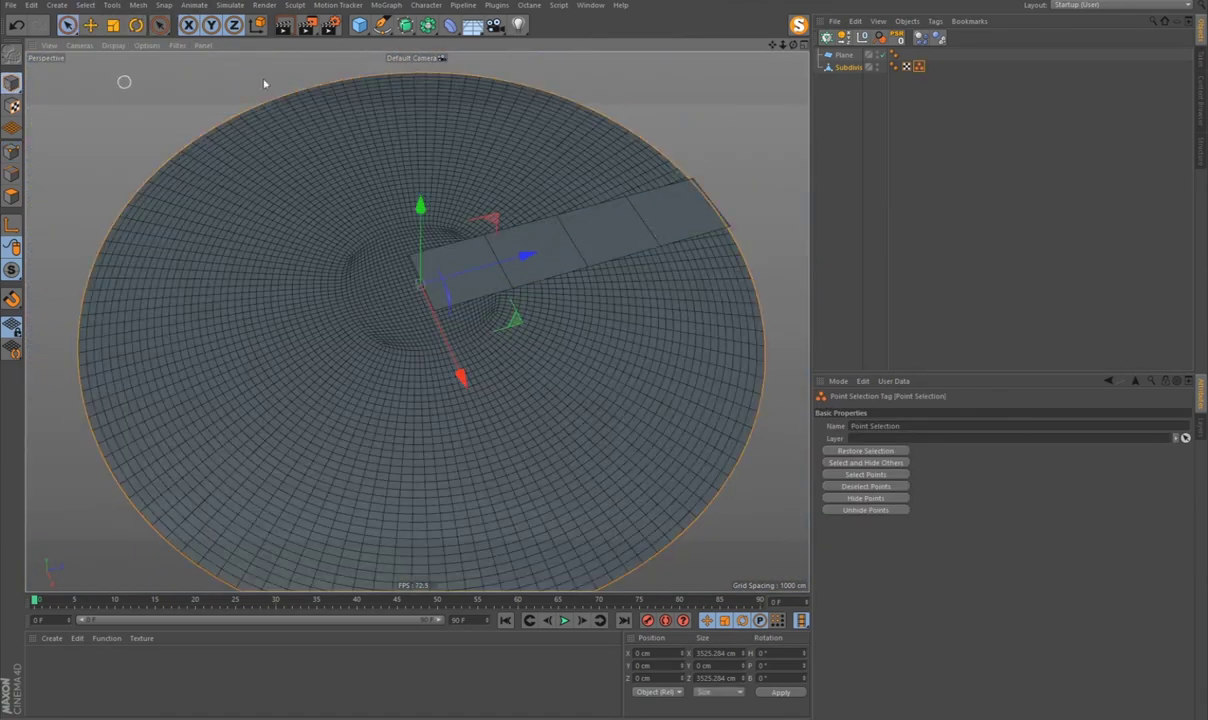
key("Delete")
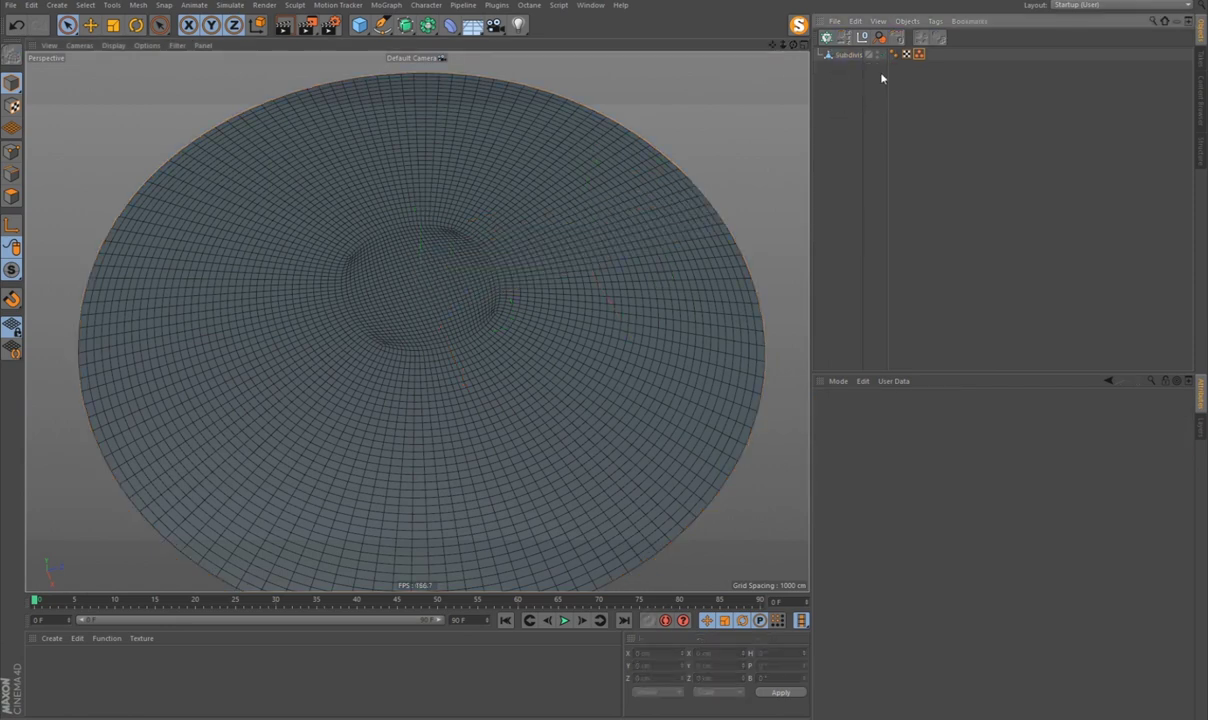
Step: Add a Cloth tag to the disc
left_click(849, 55)
left_click(919, 55)
mouse_move(671, 164)
left_mouse_down("alt")
mouse_move(628, 189)
mouse_move(666, 180)
left_mouse_up("alt")
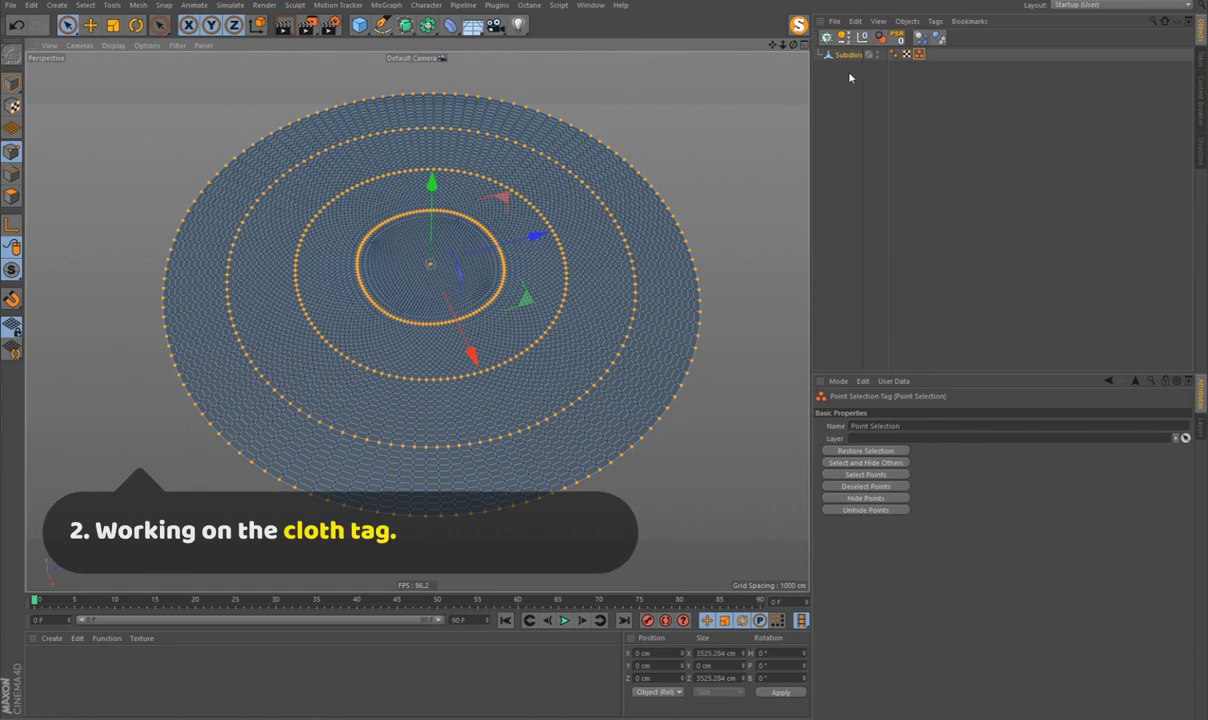
left_click(849, 56)
left_click(935, 22)
mouse_move(967, 164)
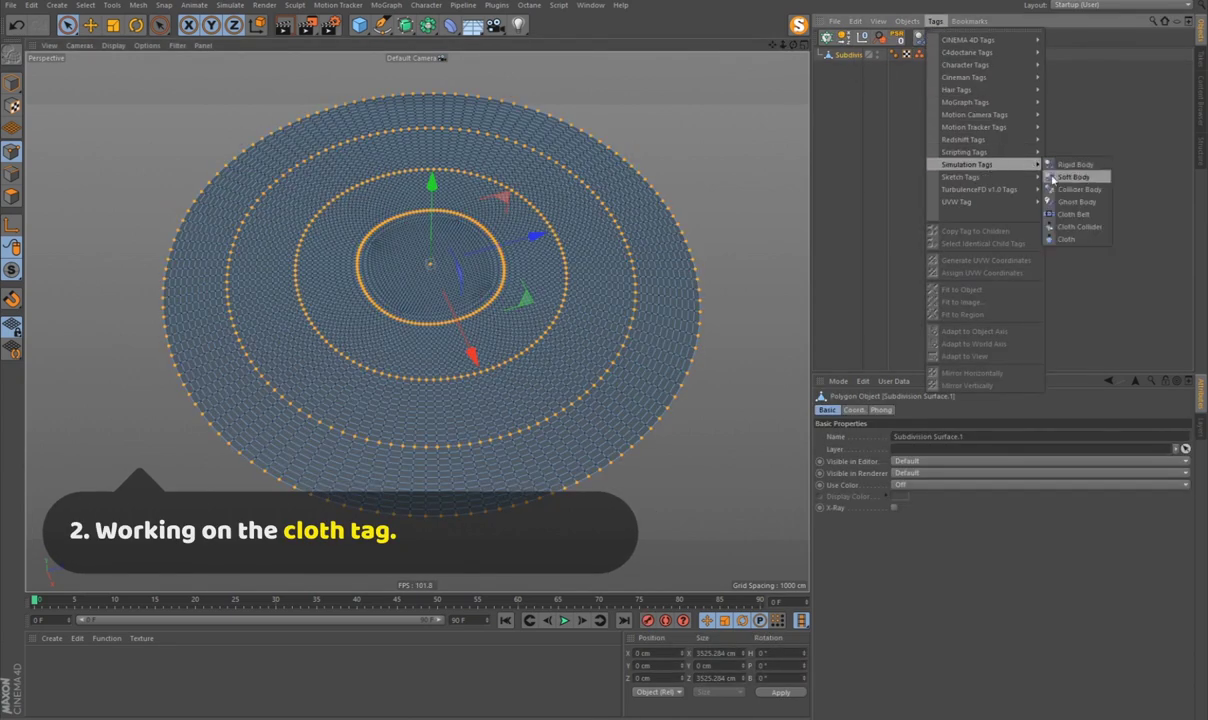
left_click(1044, 212)
Step: Add a Cloth Belt tag with Belt On set to Subdivision Surface.1
left_click(935, 21)
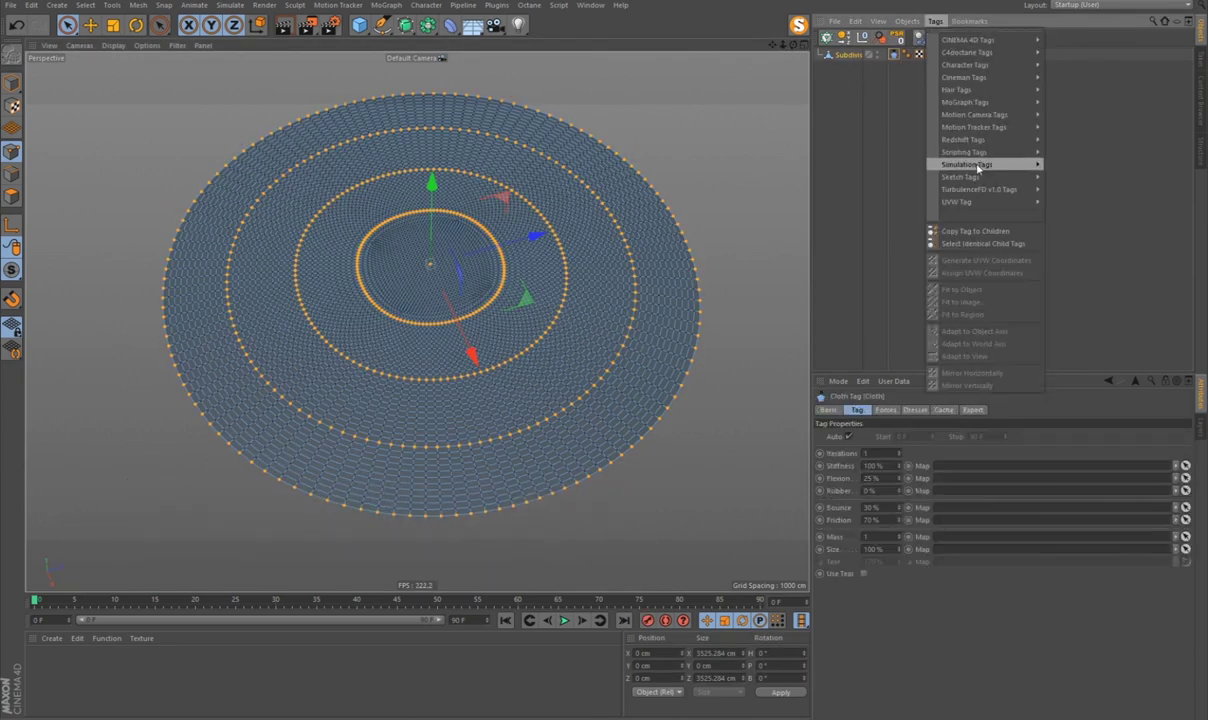
left_click(1073, 214)
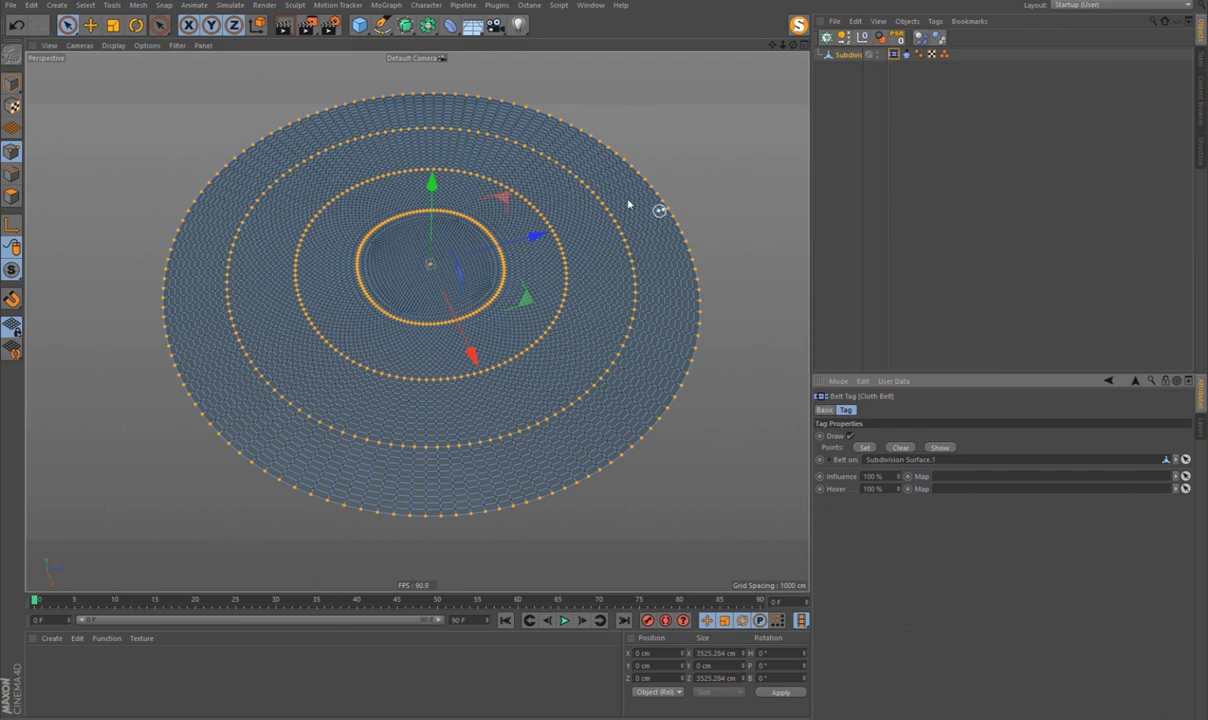
left_click(11, 84)
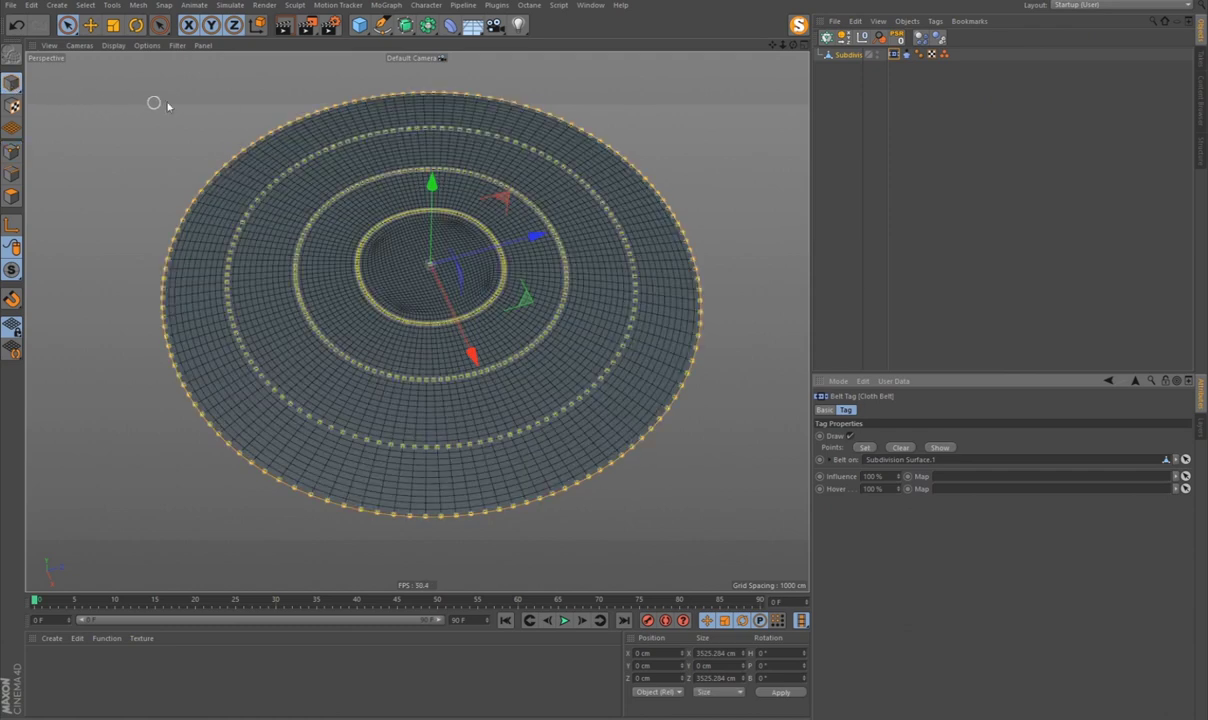
left_click(750, 202)
Step: Set cloth Rubber 35%, Friction 17%, Gravity 0 and Wind Direction Y 0.2
left_click(906, 55)
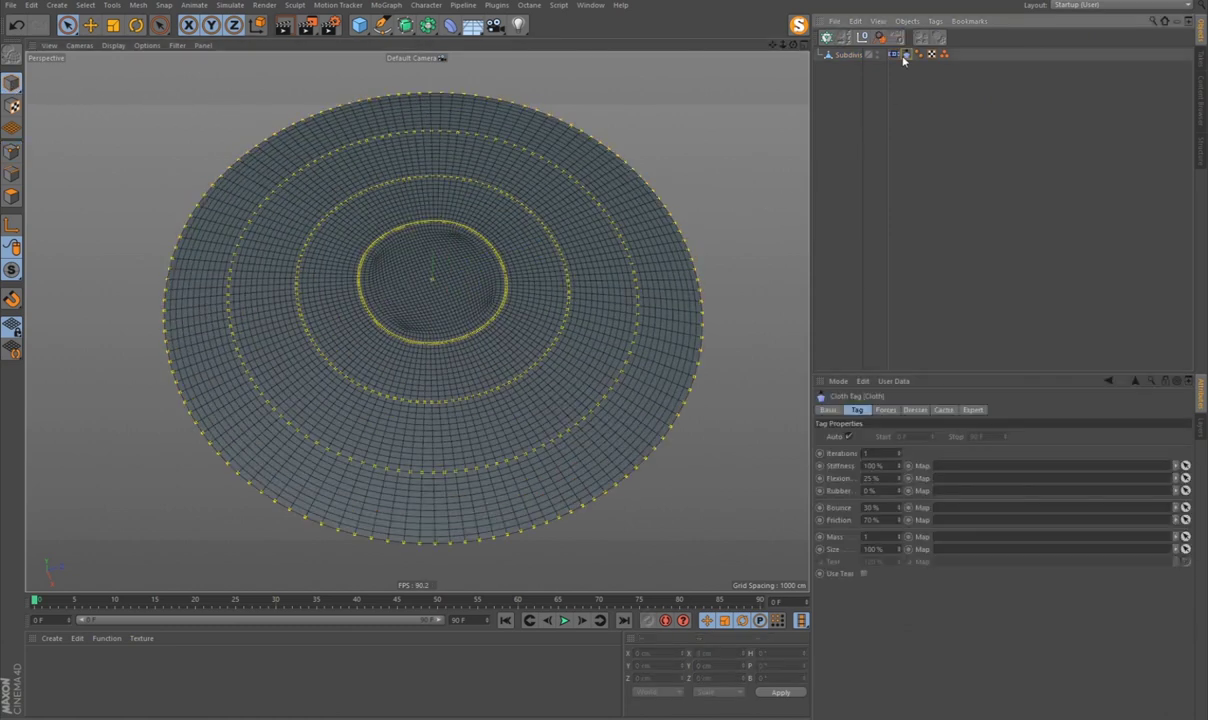
left_click(883, 490)
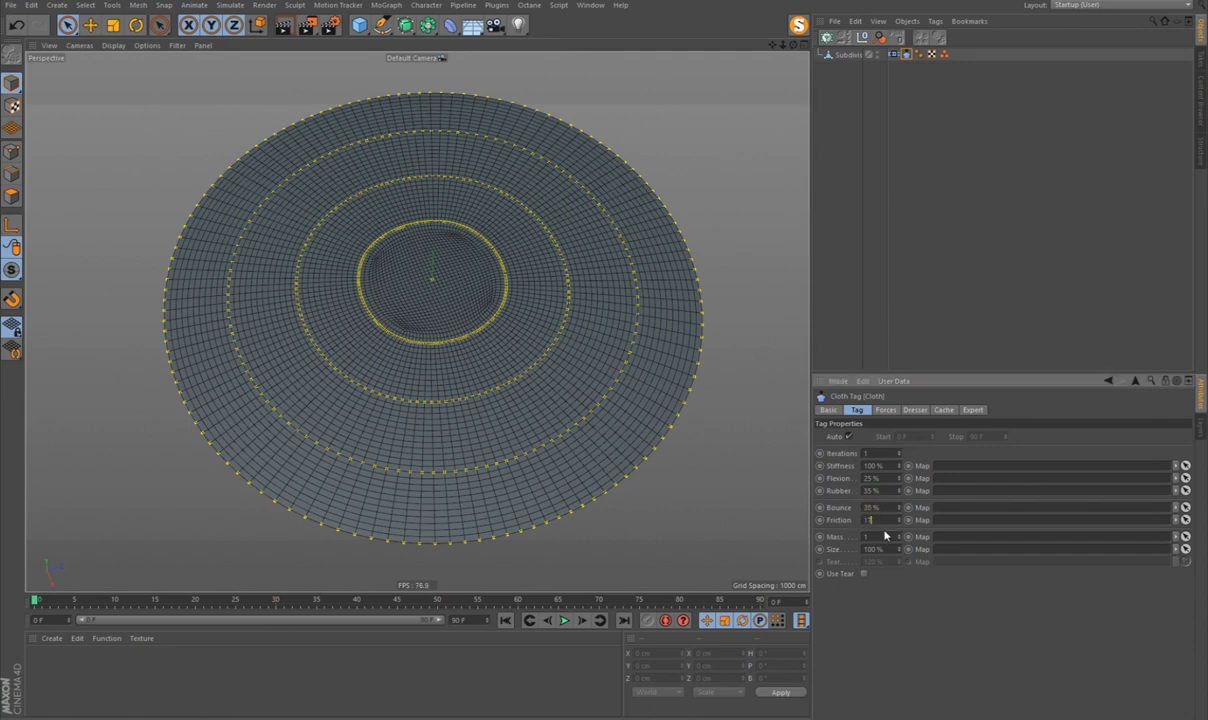
left_click(886, 410)
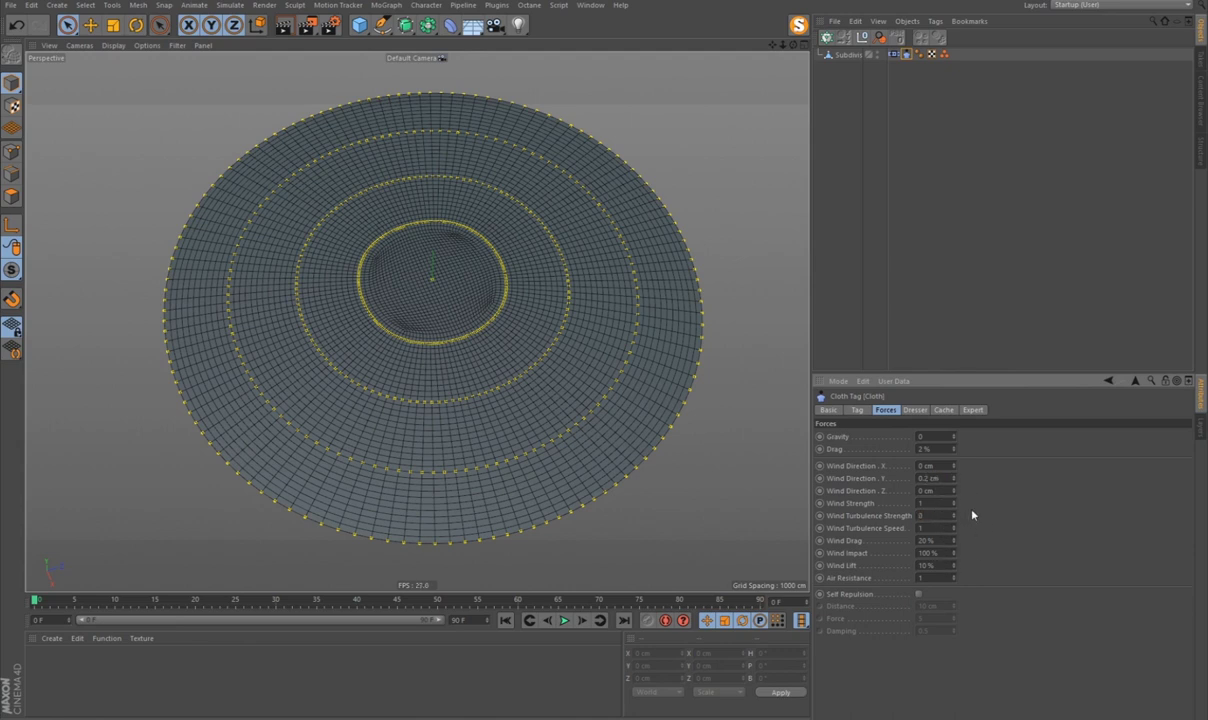
left_click(972, 410)
left_click(943, 410)
left_click(915, 410)
left_click(886, 410)
Step: Preview the simulation and extend the timeline and preview range to 280 frames
left_click(564, 620)
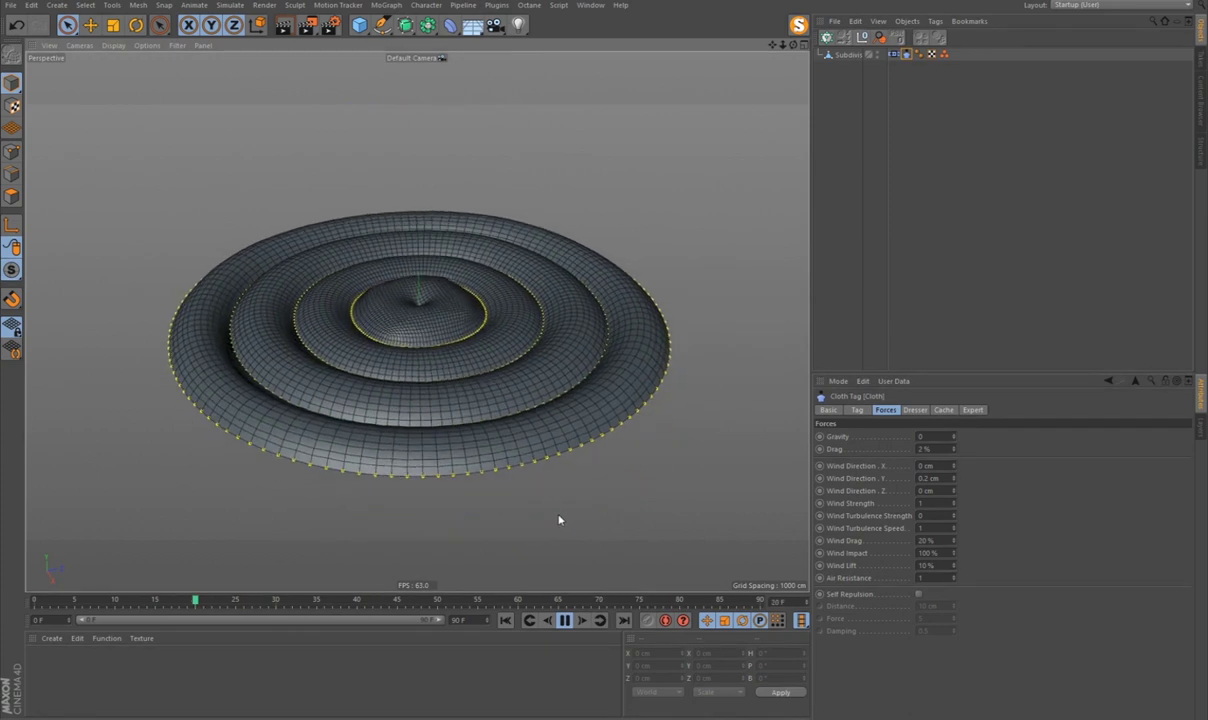
left_click(505, 620)
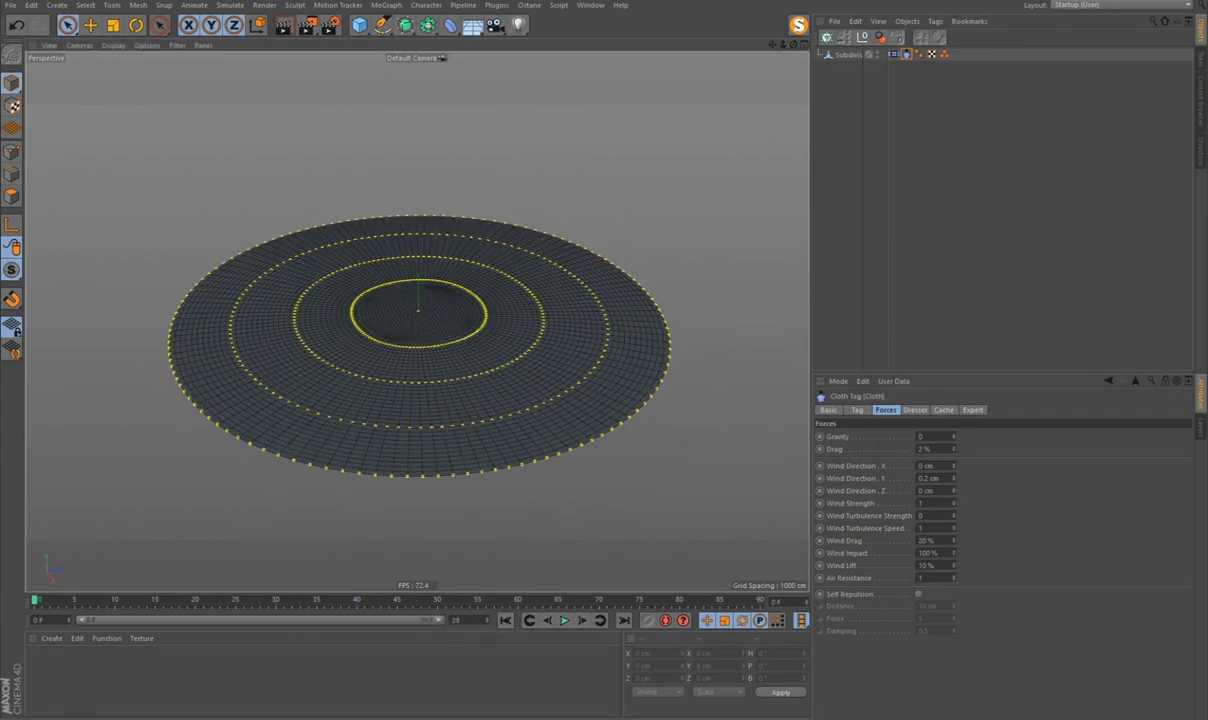
type("0")
key("Return")
left_click_drag(202, 623, 445, 621)
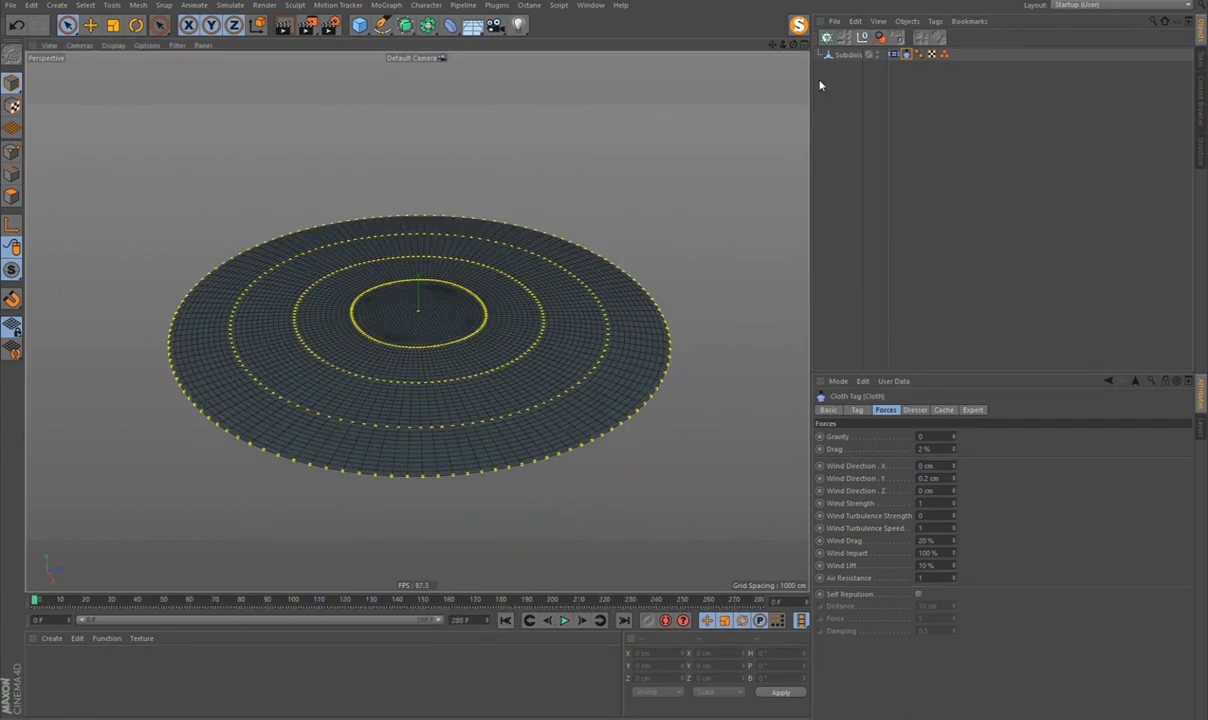
Step: Set the Cloth Size to 120% and play the simulation to see the folds
left_click(857, 410)
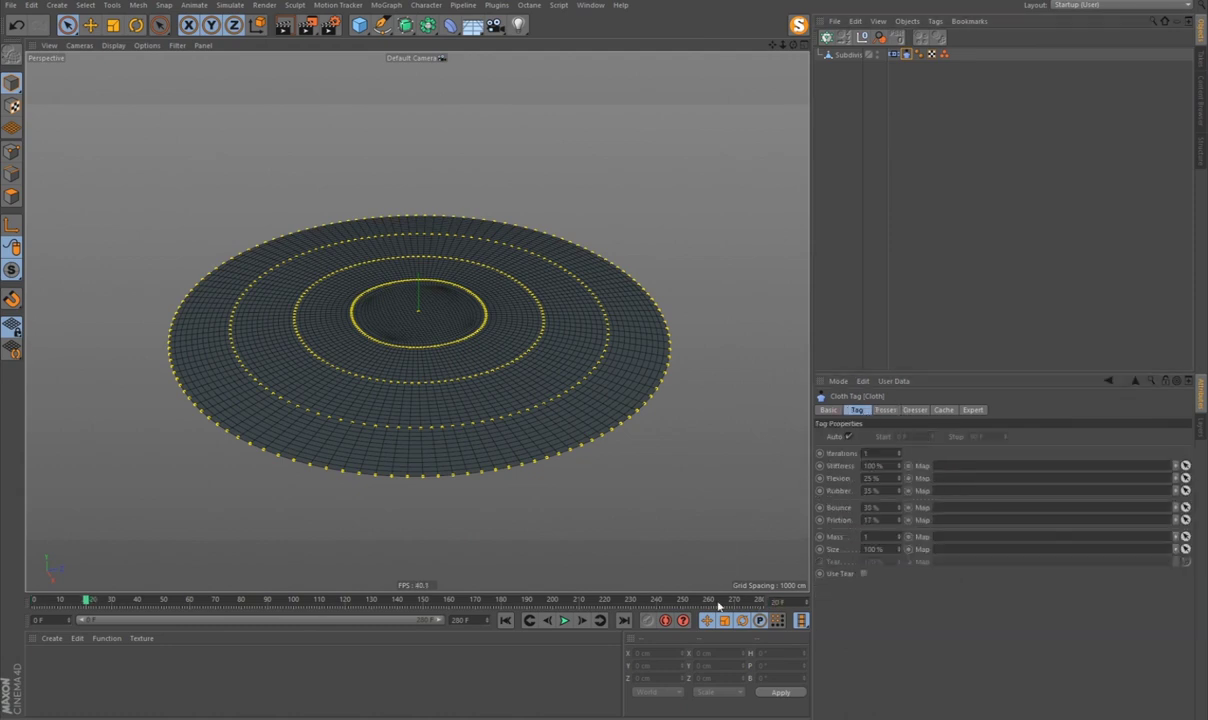
left_click(789, 601)
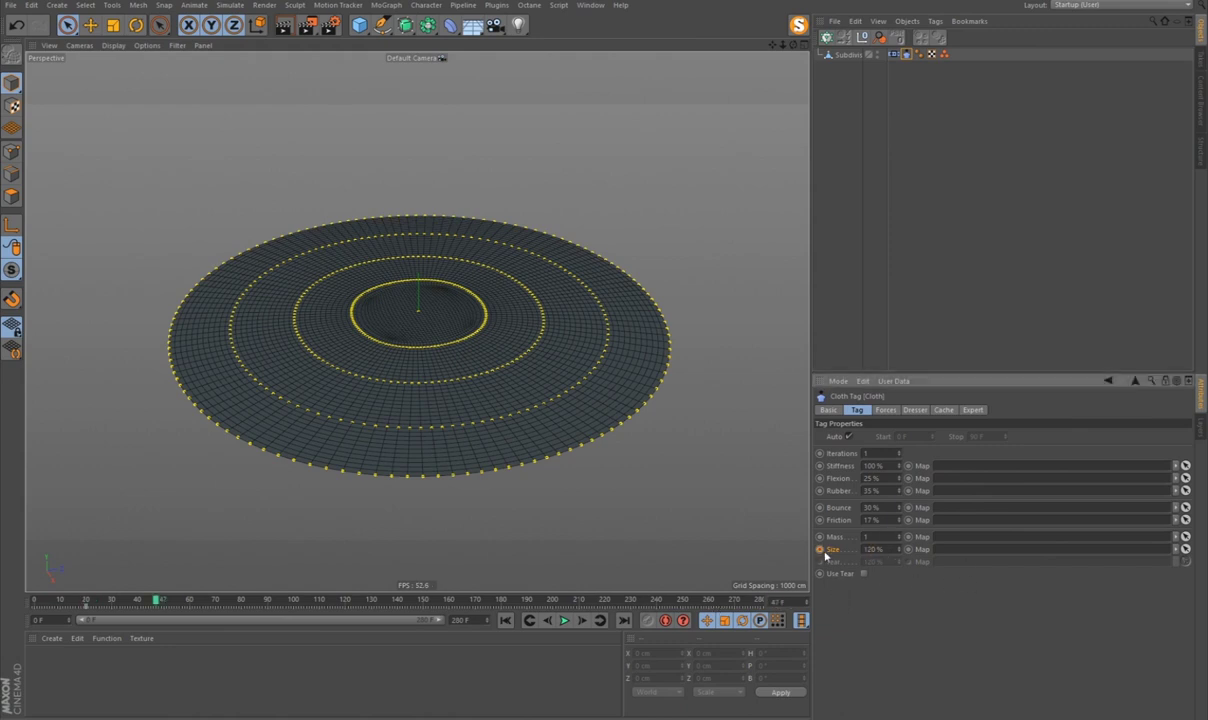
left_click(563, 621)
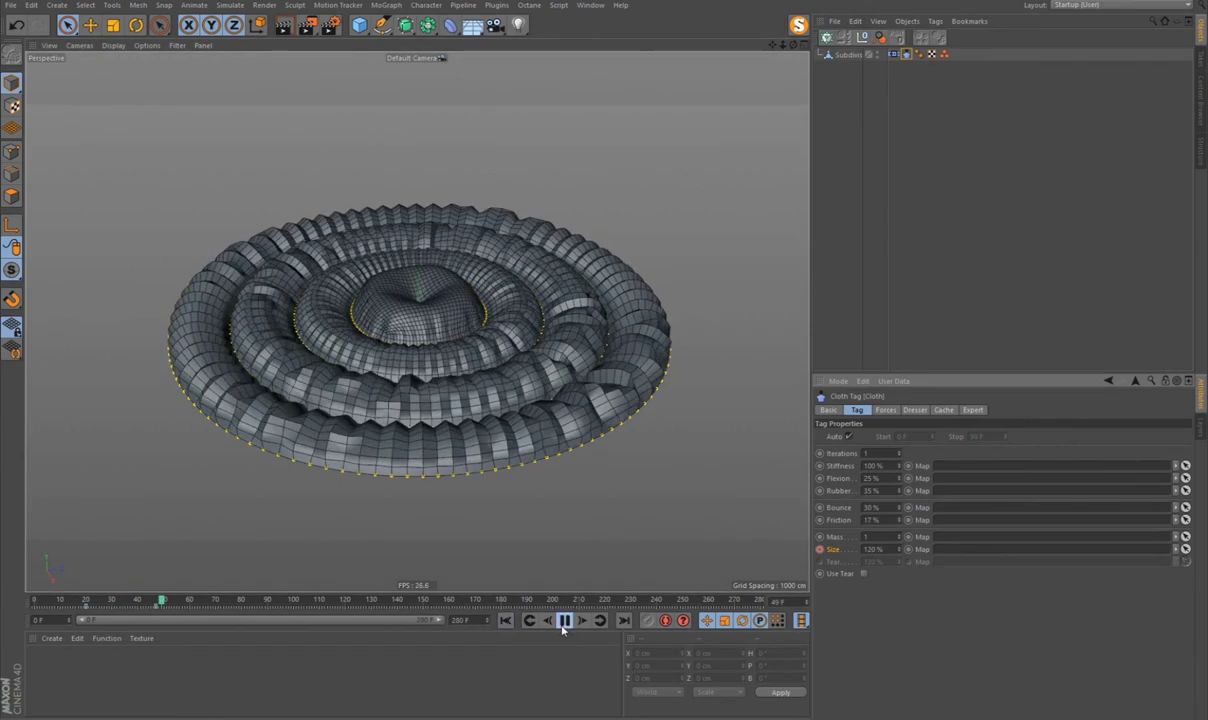
left_click(563, 621)
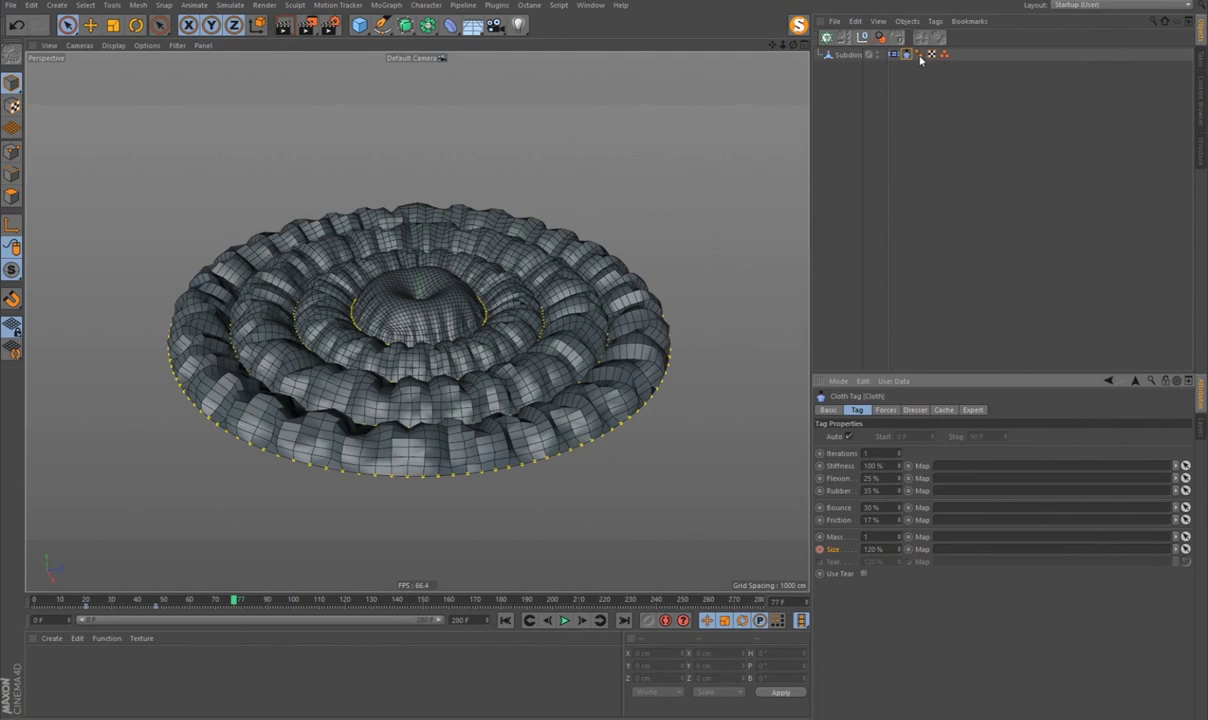
Step: Turn off Angle Limit on the Phong tag, replay from frame 0, and switch to Top view
left_click(919, 55)
left_click(886, 436)
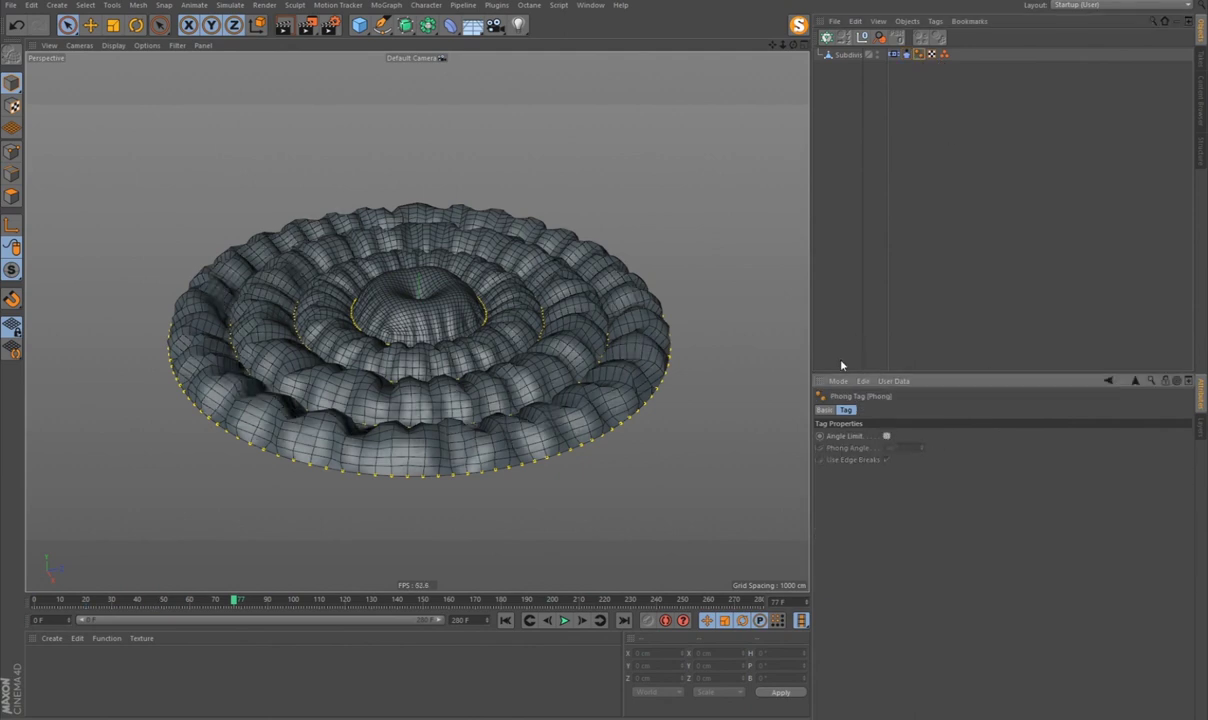
left_click(532, 621)
left_click(563, 621)
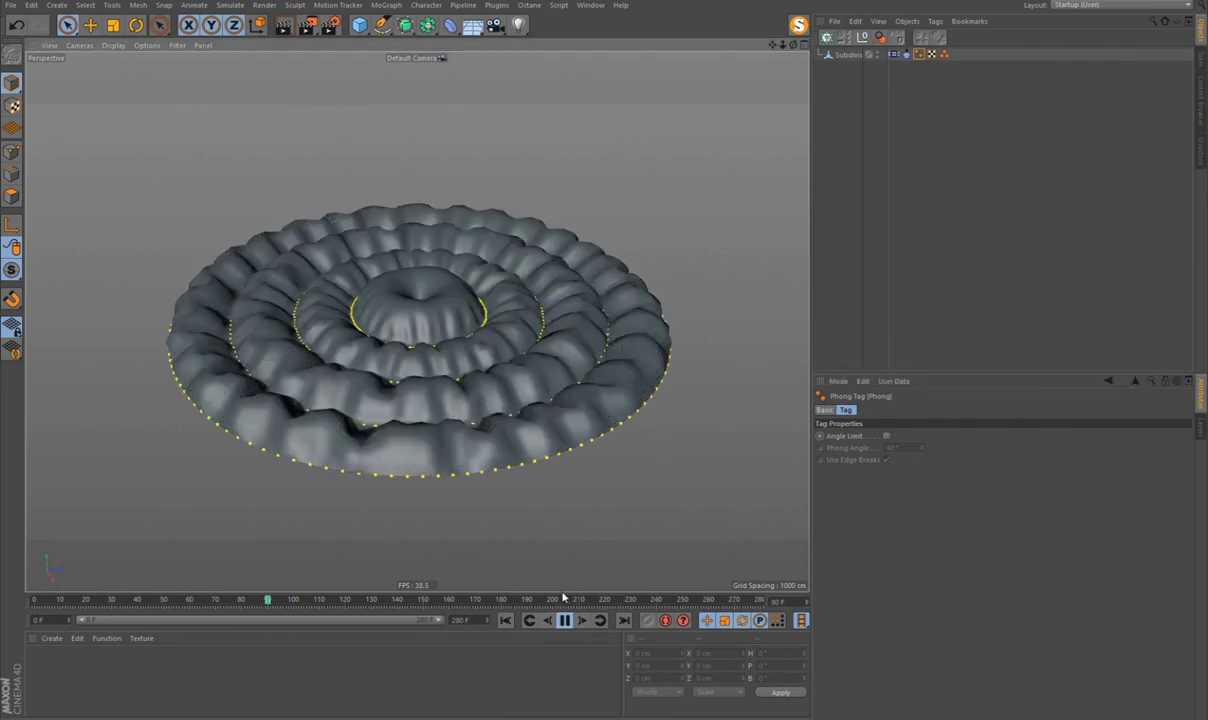
left_click_drag(543, 473, 567, 523, "alt")
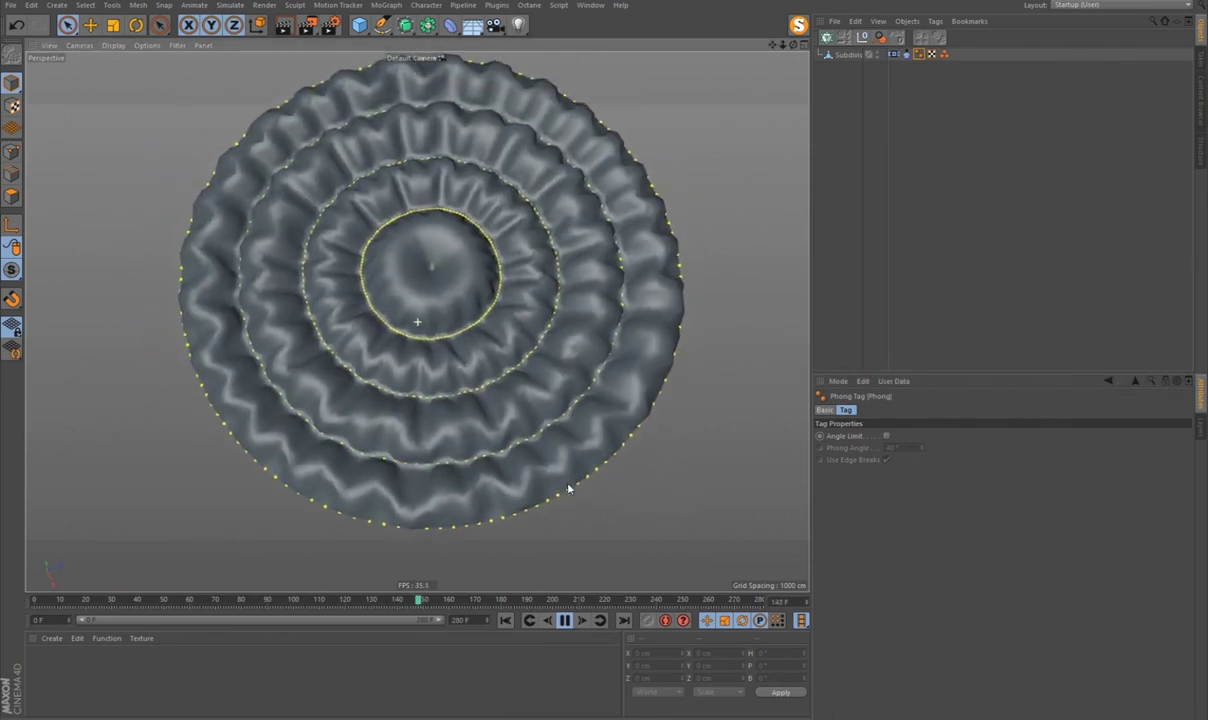
left_click(505, 621)
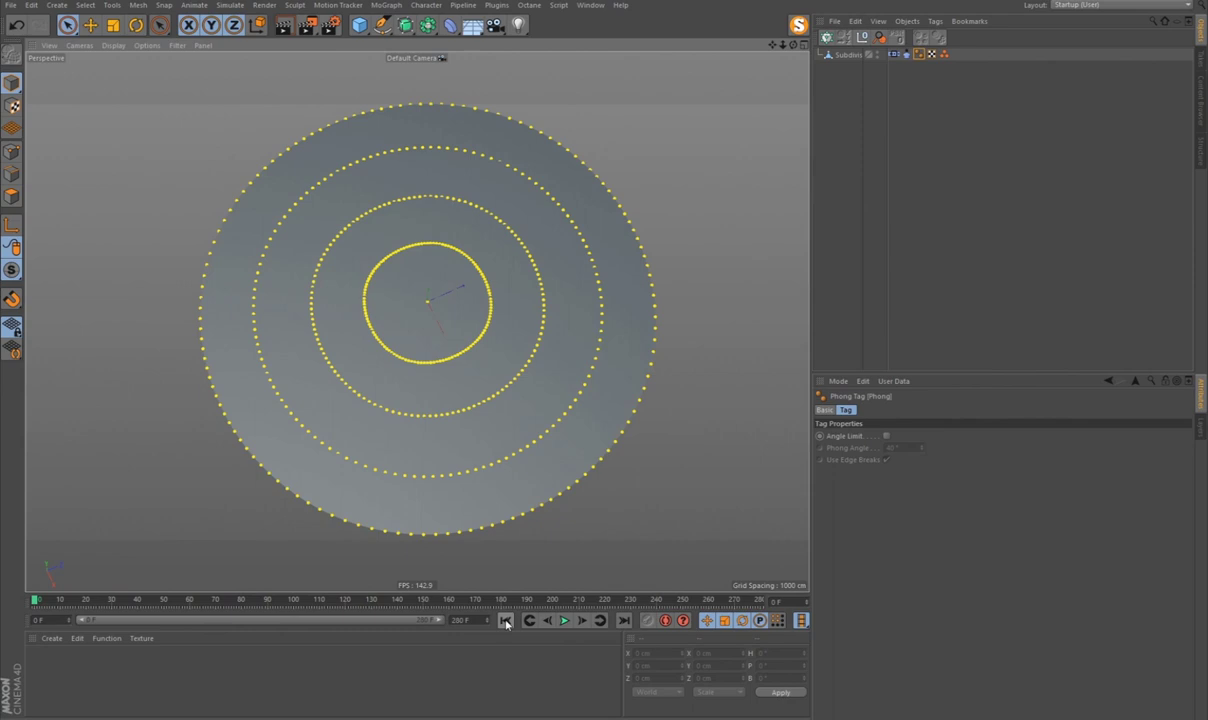
left_click(804, 46)
left_click(804, 46)
scroll(574, 267, "down", 5)
Step: Add a sphere and copy it into ten spheres of varying sizes over the disc
scroll(510, 310, "down", 5)
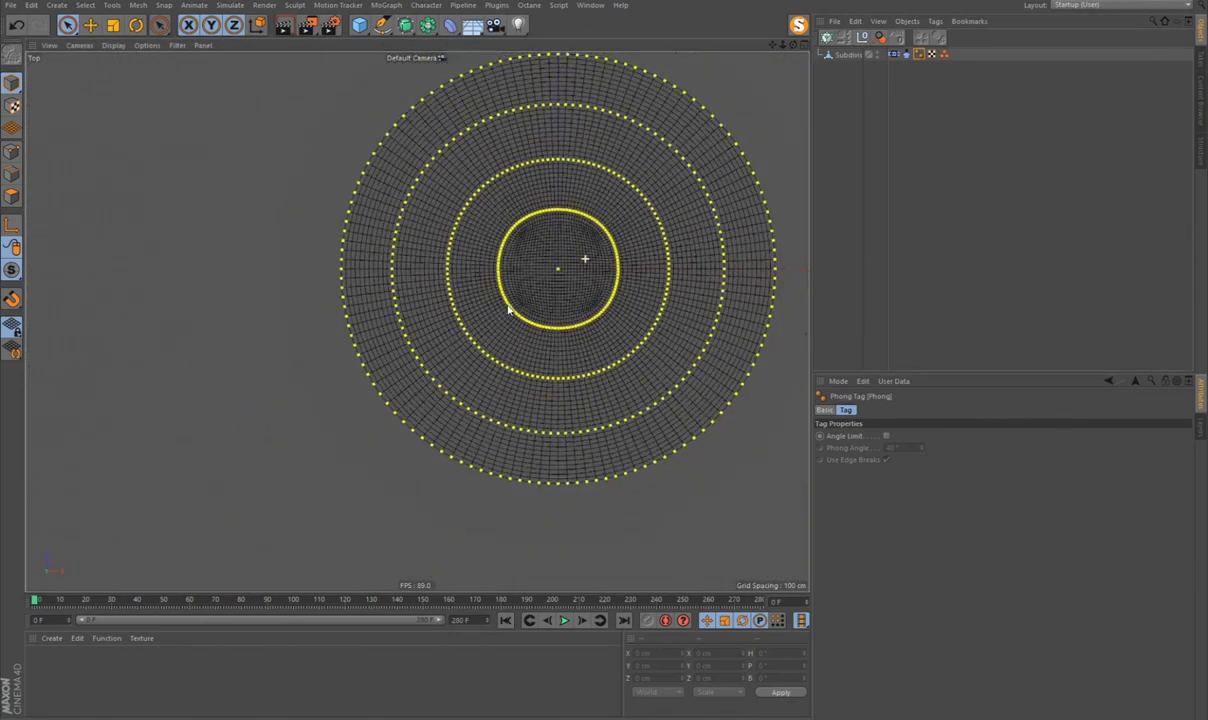
left_click(360, 25)
left_click(553, 60)
mouse_move(512, 229)
left_mouse_down("ctrl")
mouse_move(418, 418)
mouse_move(553, 318)
mouse_move(615, 162)
mouse_move(433, 152)
mouse_move(377, 167)
mouse_move(431, 270)
mouse_move(418, 271)
left_mouse_up("ctrl")
key("t")
key("e")
key("t")
key("e")
Step: Select all ten spheres and group them under a Null with Alt+G
left_click(830, 241)
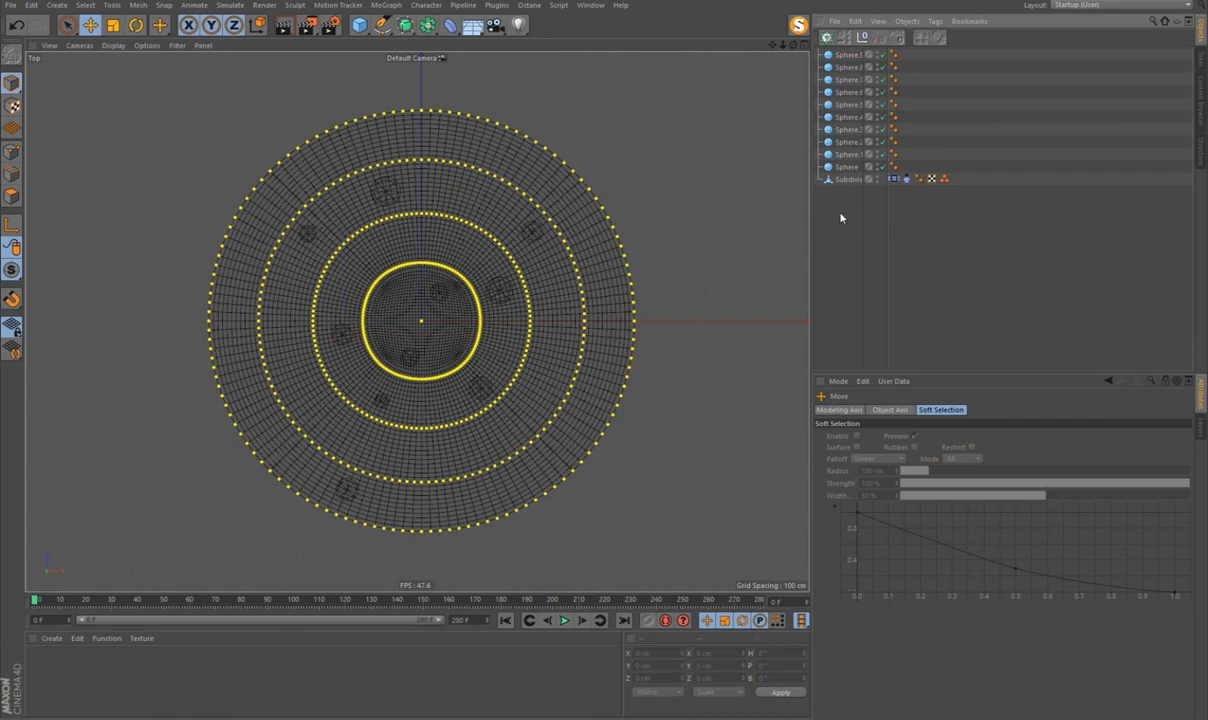
key("F1")
mouse_move(528, 167)
left_mouse_down("alt")
mouse_move(563, 267)
mouse_move(539, 237)
left_mouse_up("alt")
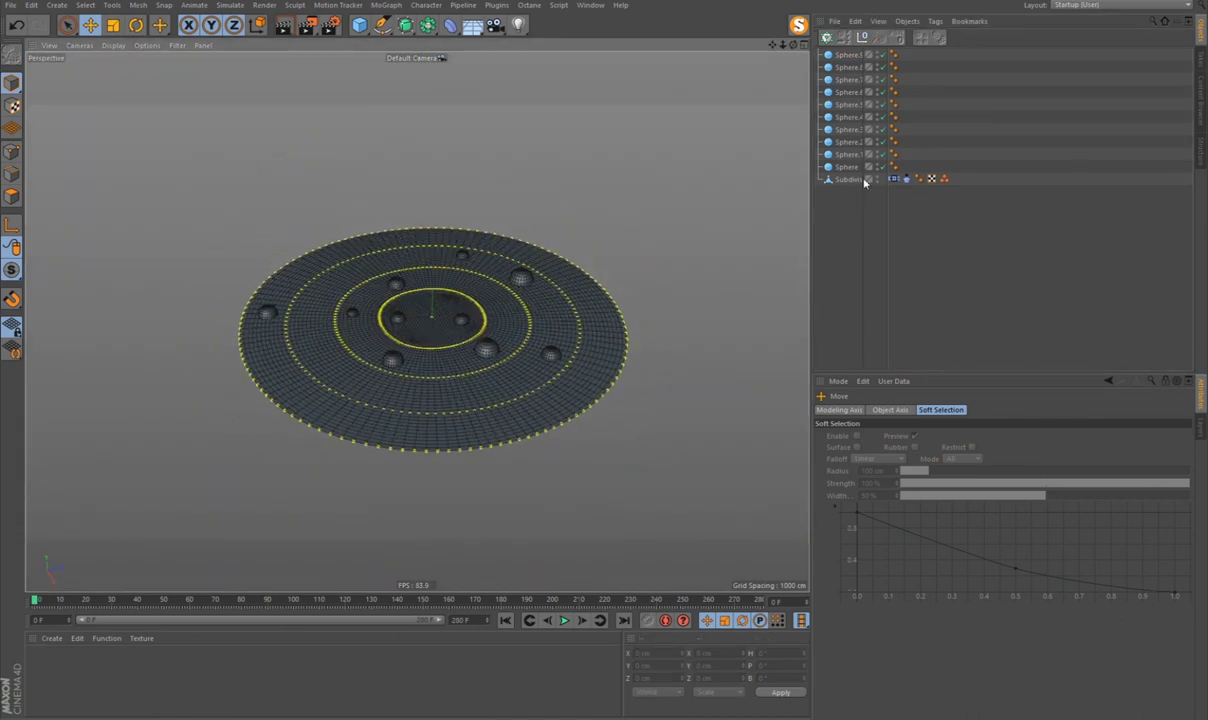
left_click_drag(865, 182, 803, 52)
key("alt+g")
Step: Expand the sphere group and inspect its spheres in the viewport
mouse_move(480, 262)
left_mouse_down("alt")
mouse_move(480, 225)
mouse_move(424, 180)
left_mouse_up("alt")
left_click(821, 54)
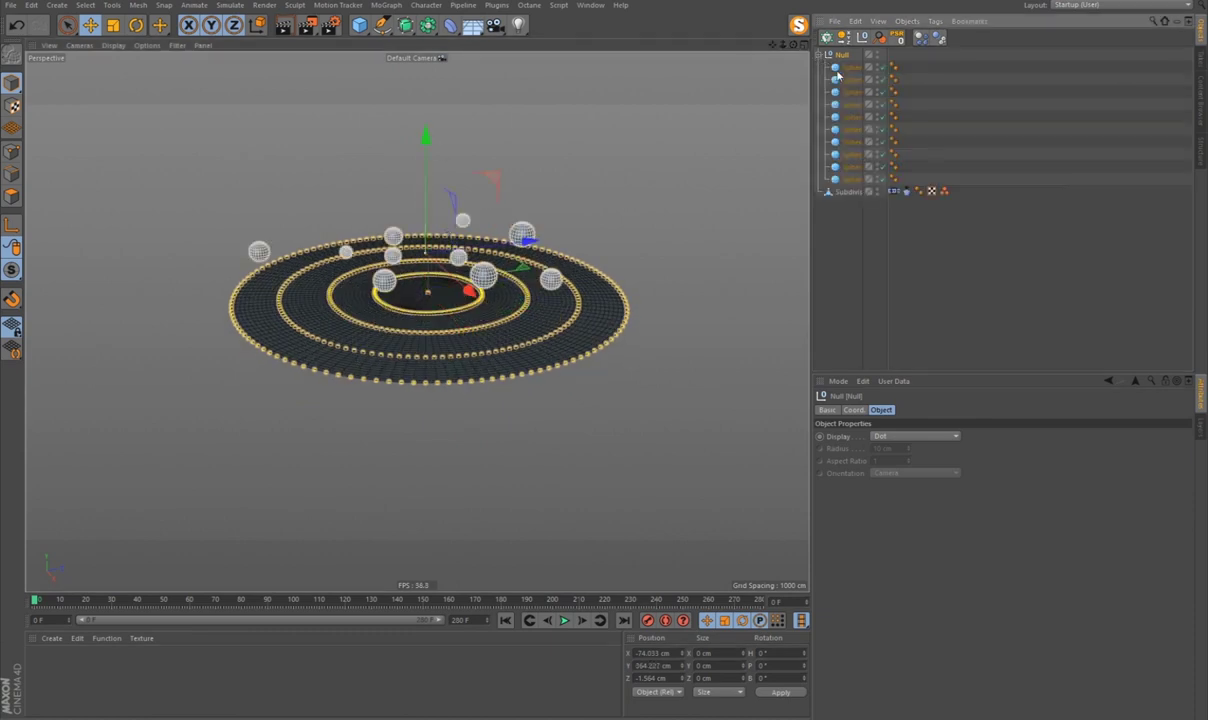
left_click_drag(838, 76, 845, 182)
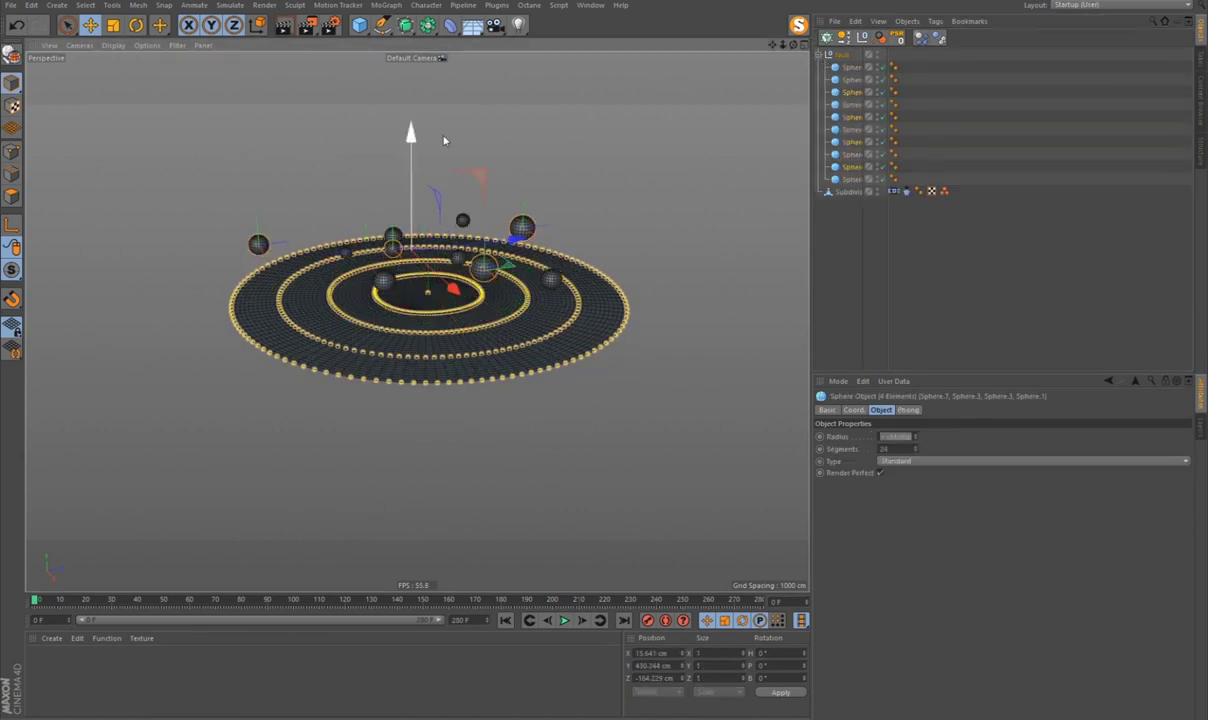
left_click(851, 79)
left_click(851, 129, "ctrl")
left_click(851, 154, "ctrl")
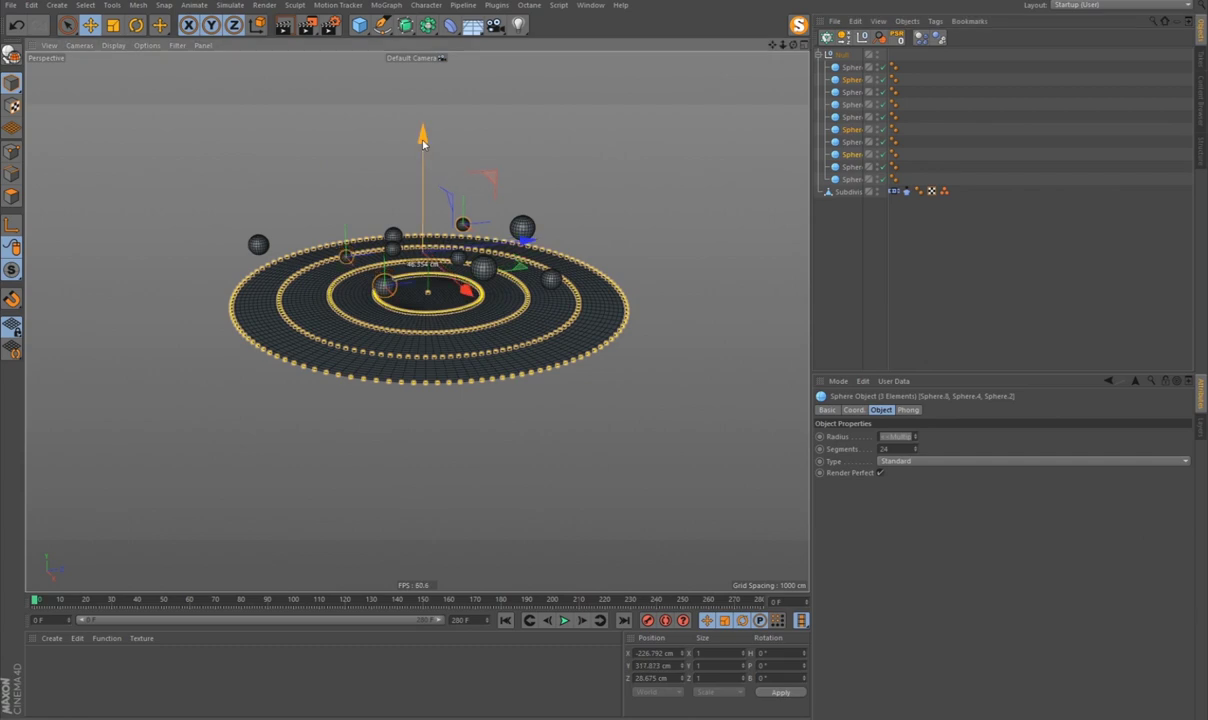
left_click_drag(422, 143, 430, 110, "alt")
scroll(430, 250, "up", 3)
left_click(472, 290)
mouse_move(468, 249)
left_mouse_down("alt")
mouse_move(474, 372)
mouse_move(474, 278)
mouse_move(462, 305)
mouse_move(466, 296)
left_mouse_up("alt")
Step: Raise the sphere group Null to P.Y 3500 cm, keyframe it, then set -1310 cm
left_click(842, 54)
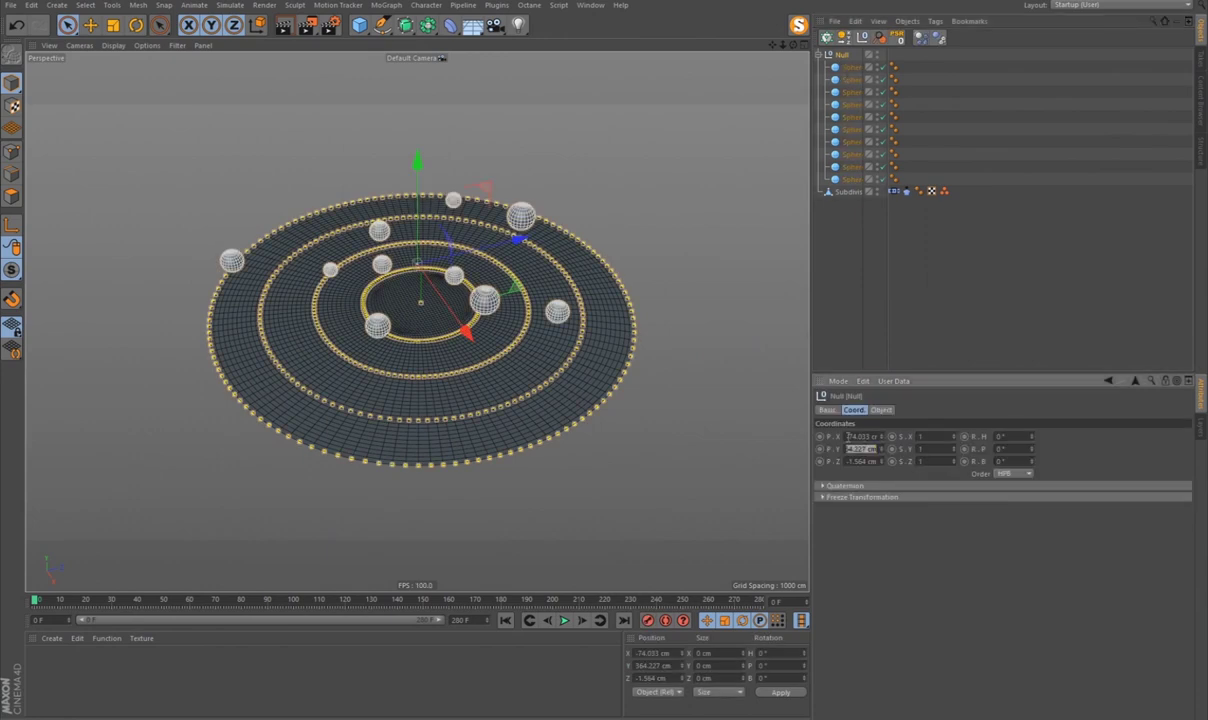
key("Return")
scroll(329, 350, "down", 3)
mouse_move(385, 345)
left_mouse_down("alt")
mouse_move(404, 399)
mouse_move(420, 385)
mouse_move(428, 394)
left_mouse_up("alt")
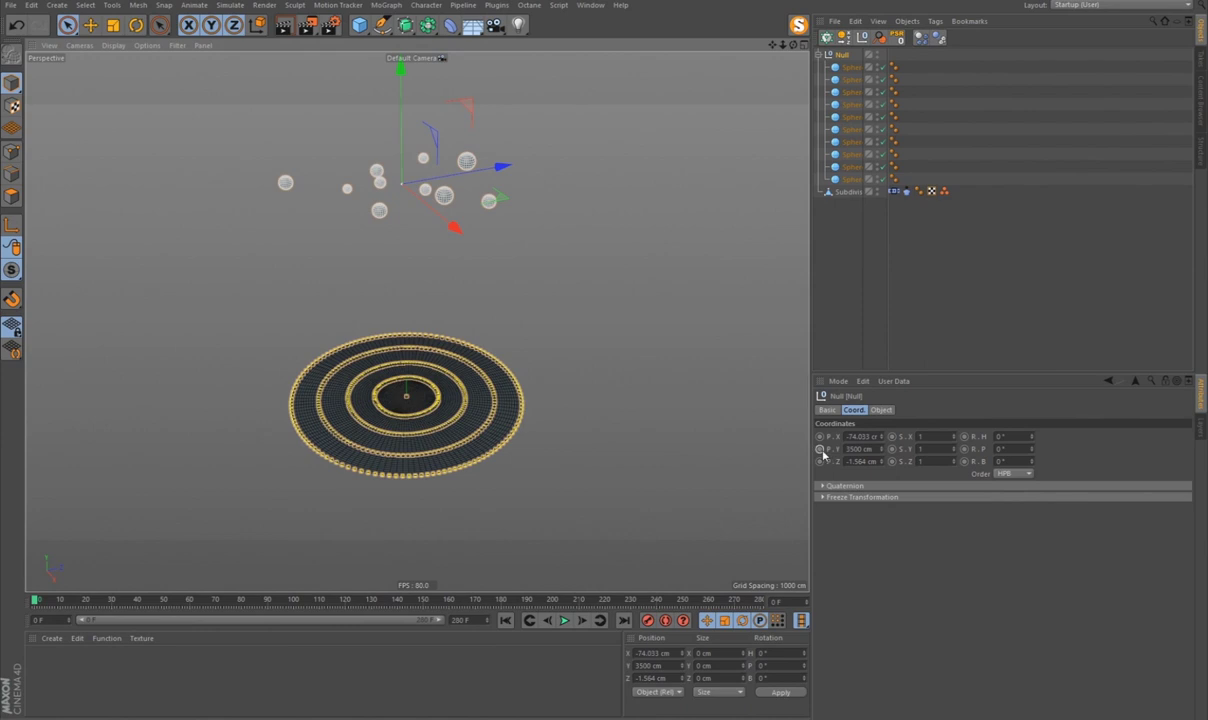
left_click(820, 449)
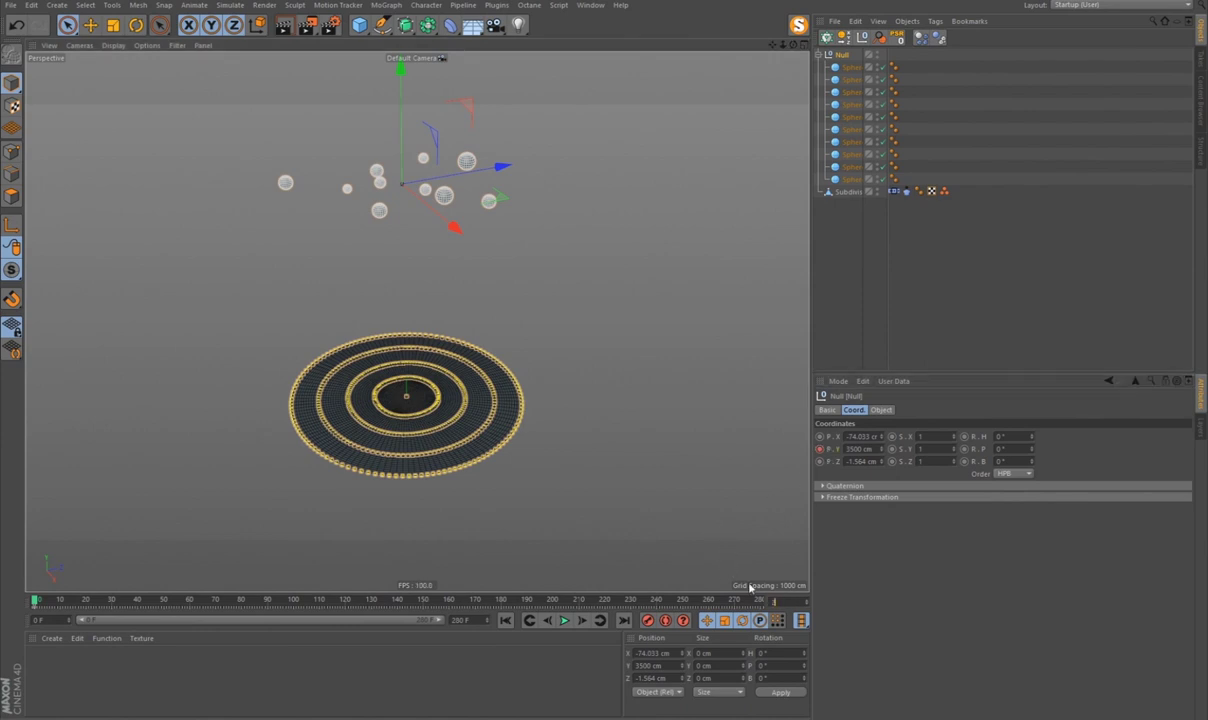
left_click_drag(879, 453, 878, 450)
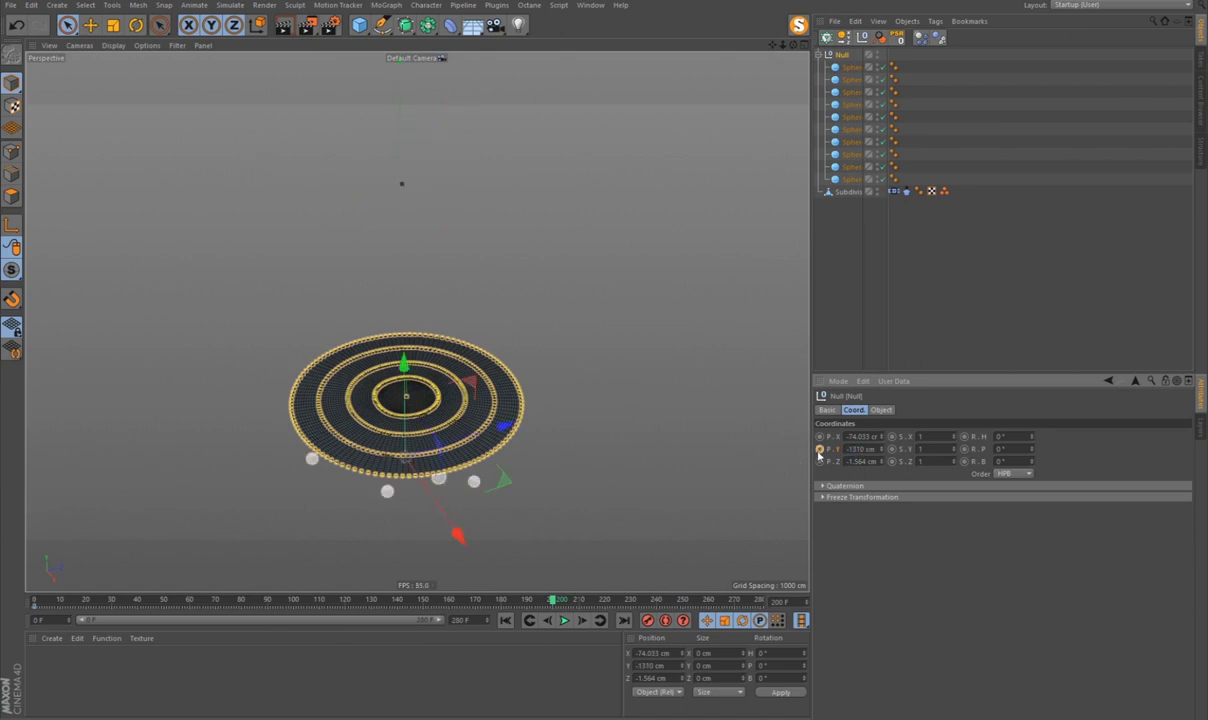
Step: Show the height F-curve and select the frame-200 keyframe at -1310 cm
left_click_drag(462, 452, 519, 375, "alt")
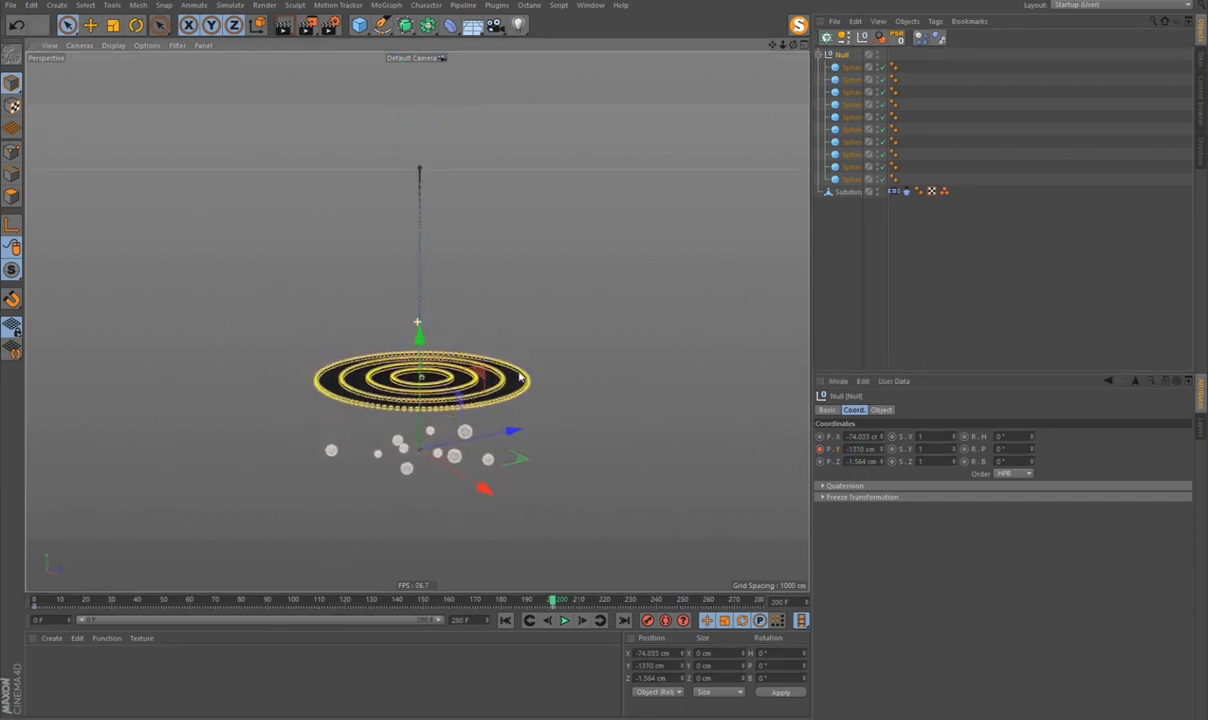
right_click(838, 453)
mouse_move(870, 456)
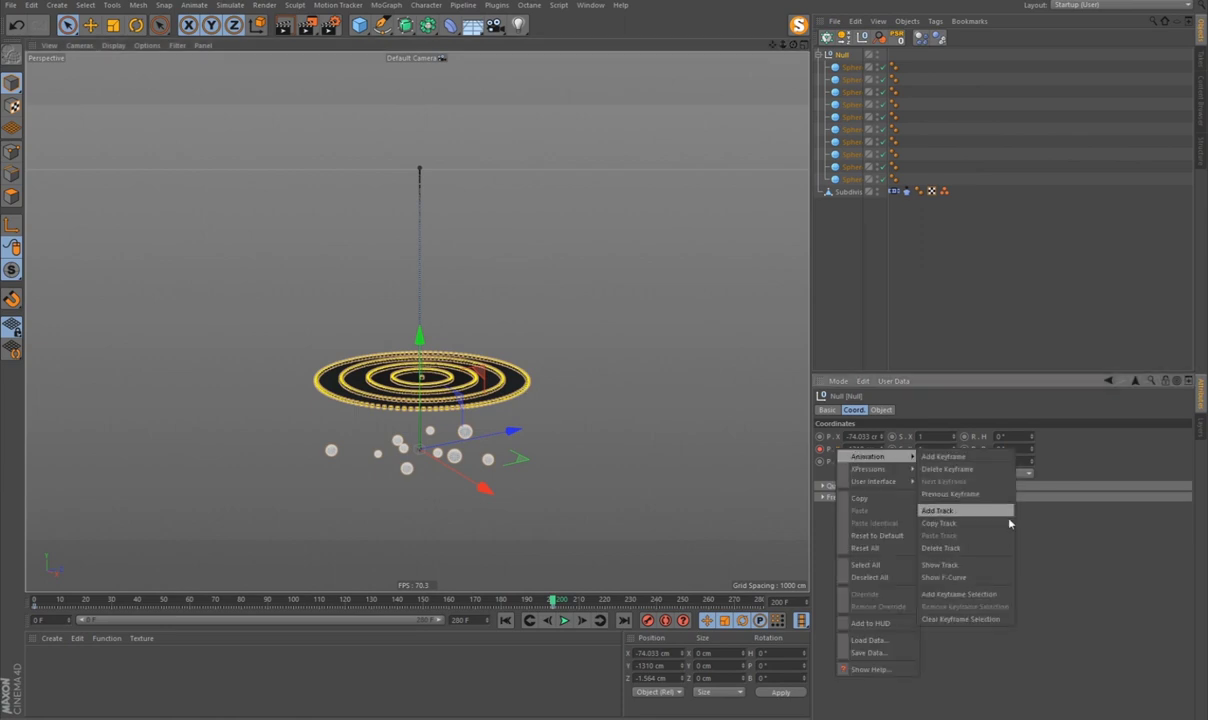
left_click(950, 545)
key("h")
left_click(695, 404)
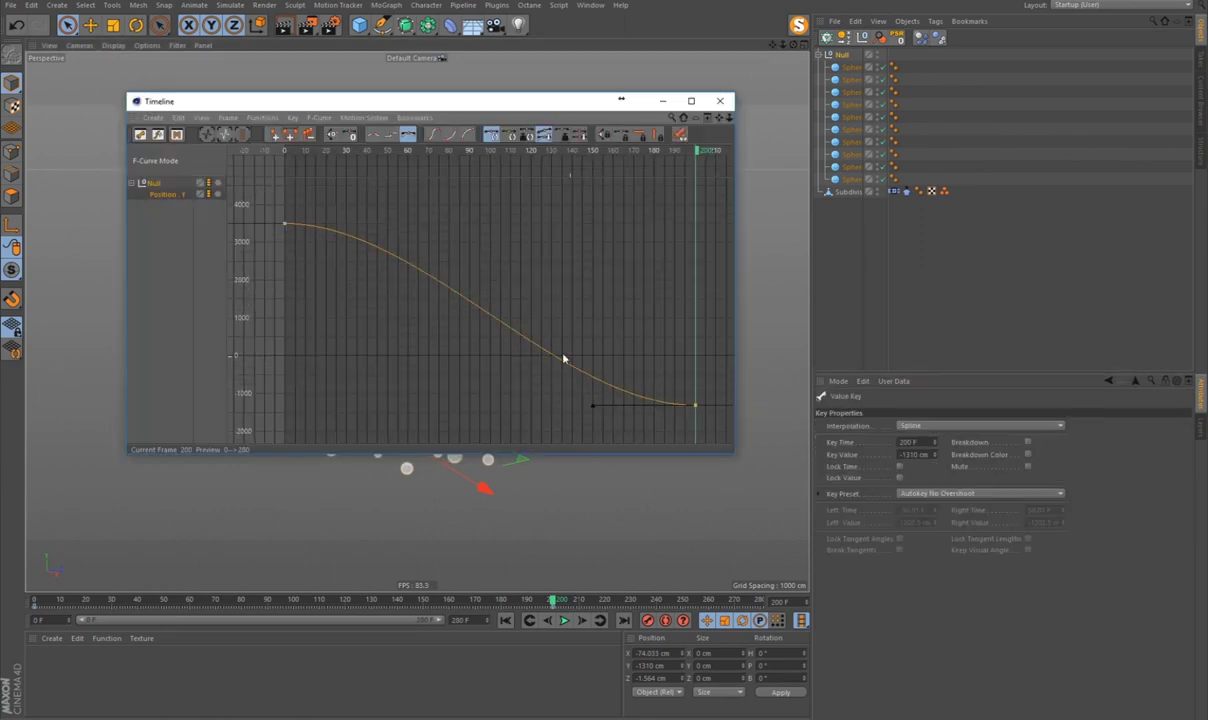
Step: Rewind to frame 0 and play the falling-spheres animation
left_click(719, 101)
left_click(799, 310)
left_click(505, 620)
left_click(563, 621)
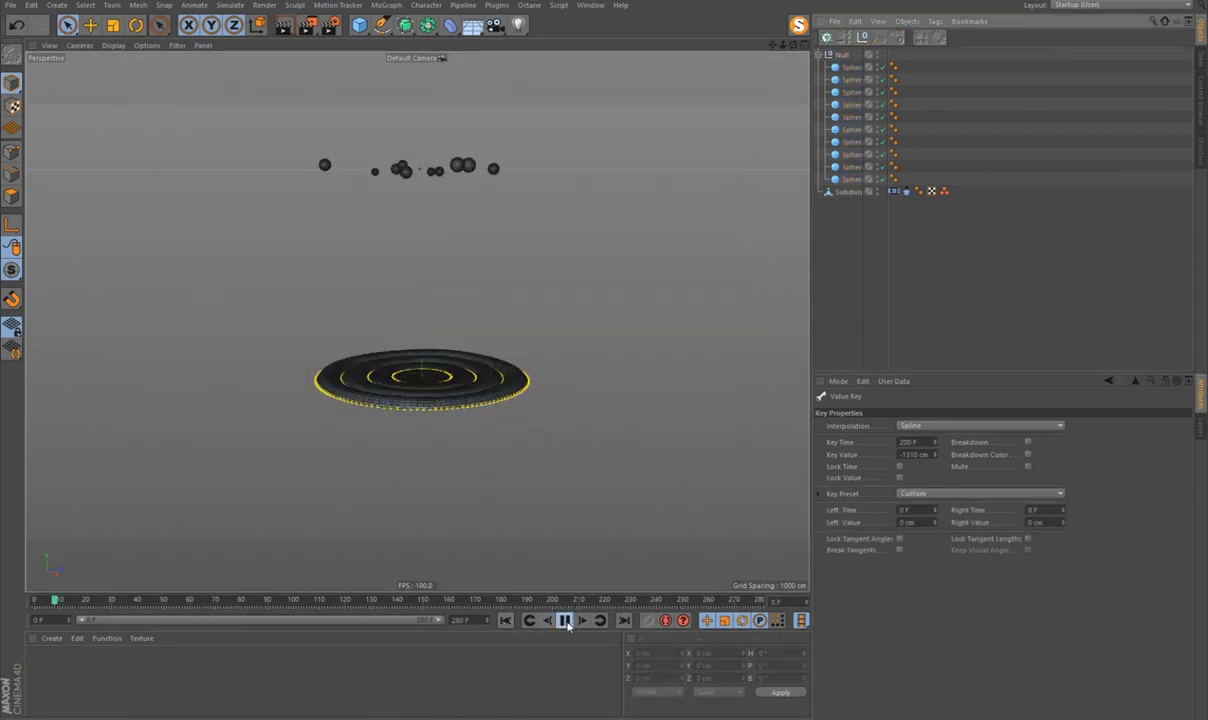
Step: Add a collider tag to all ten spheres so they collide with the cloth
left_click(505, 620)
left_click(848, 66)
left_click(848, 178, "shift")
left_click(935, 20)
mouse_move(967, 164)
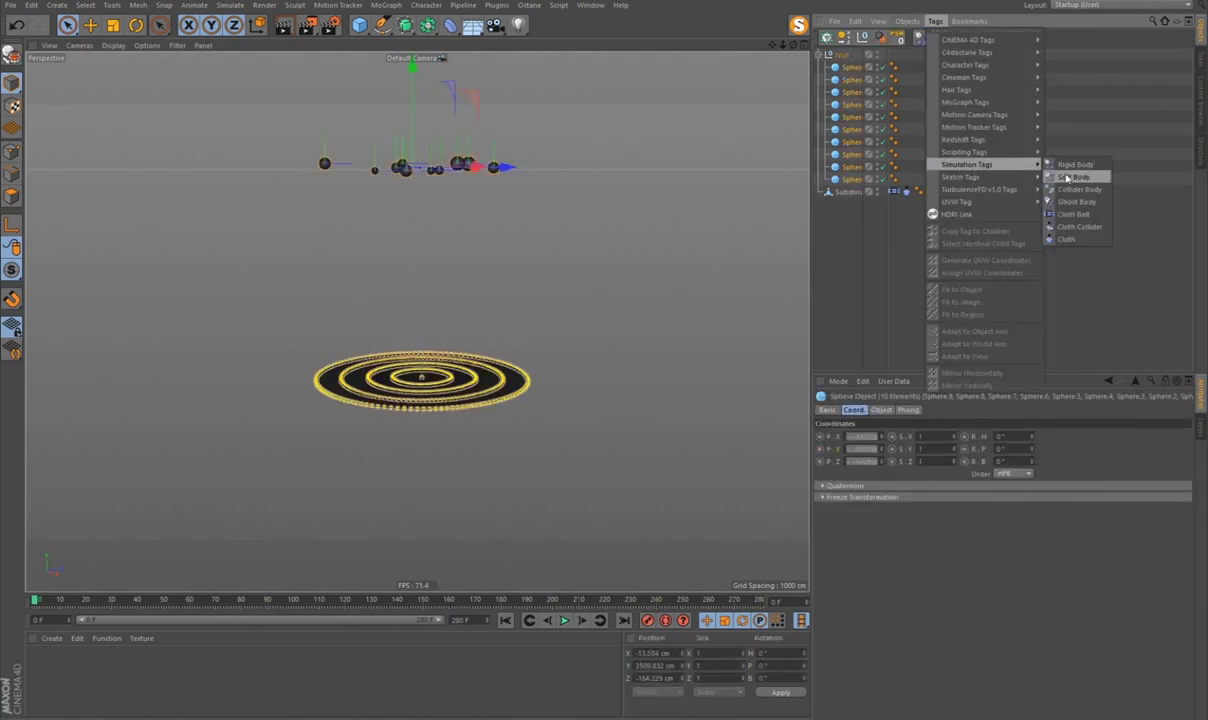
left_click(1058, 226)
Step: Keyframe the spheres' Enabled state in Basic properties and rewind to frame 0
left_click_drag(839, 358, 812, 176)
left_click(848, 411)
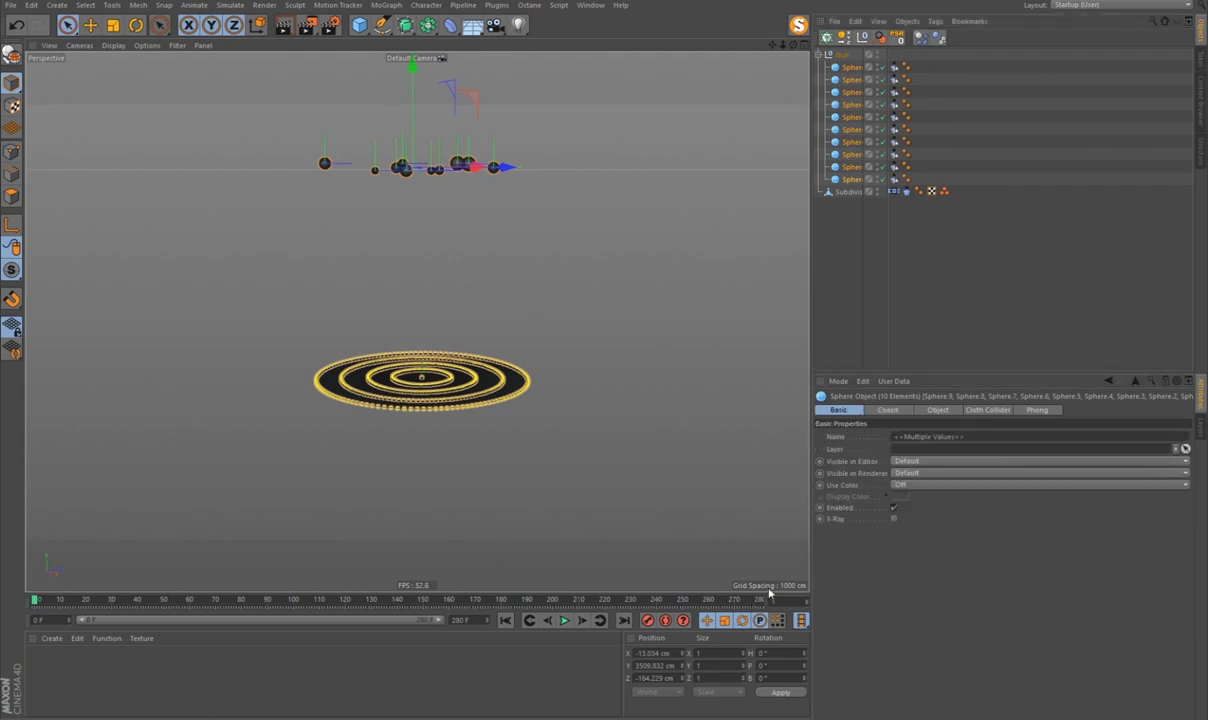
left_click(820, 507, "ctrl")
left_click(583, 620)
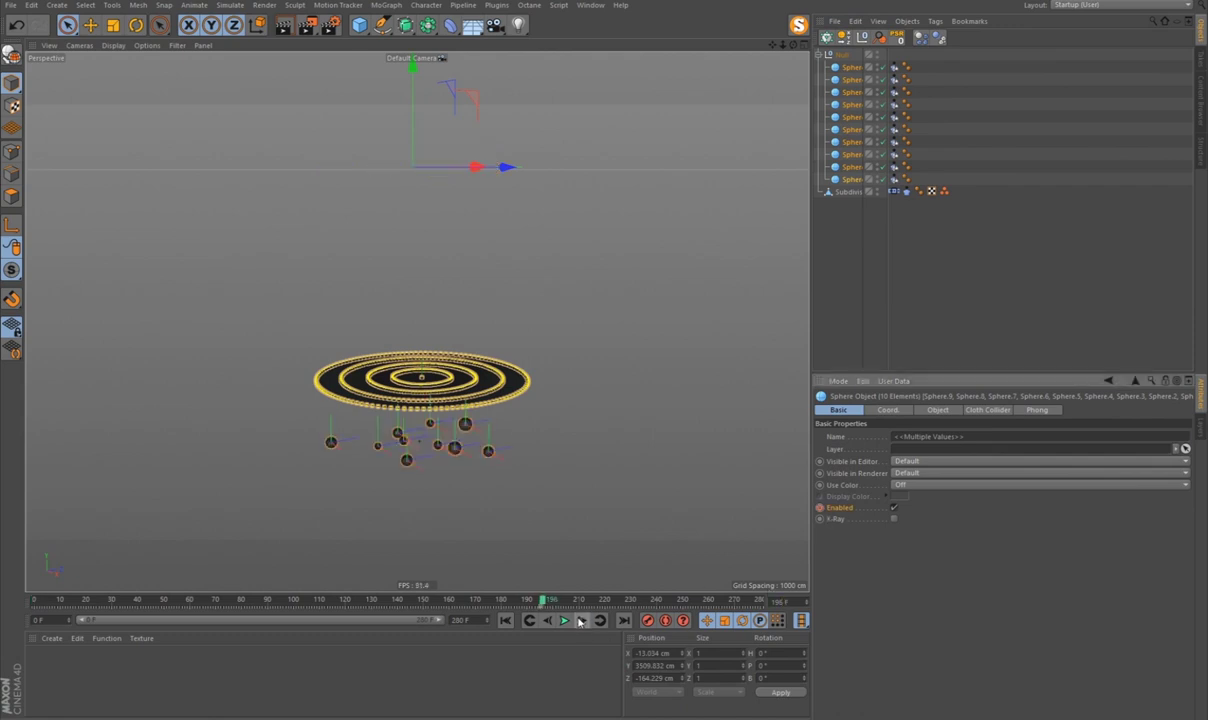
left_click(895, 509)
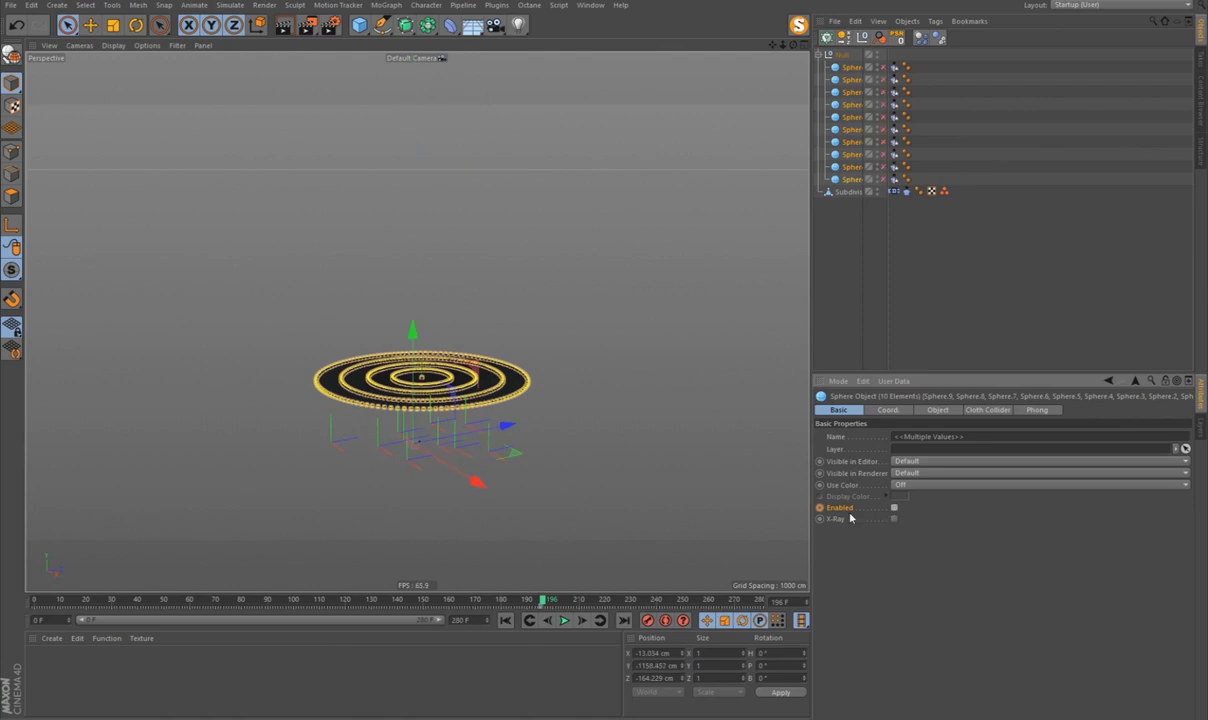
left_click(828, 362)
left_click(522, 620)
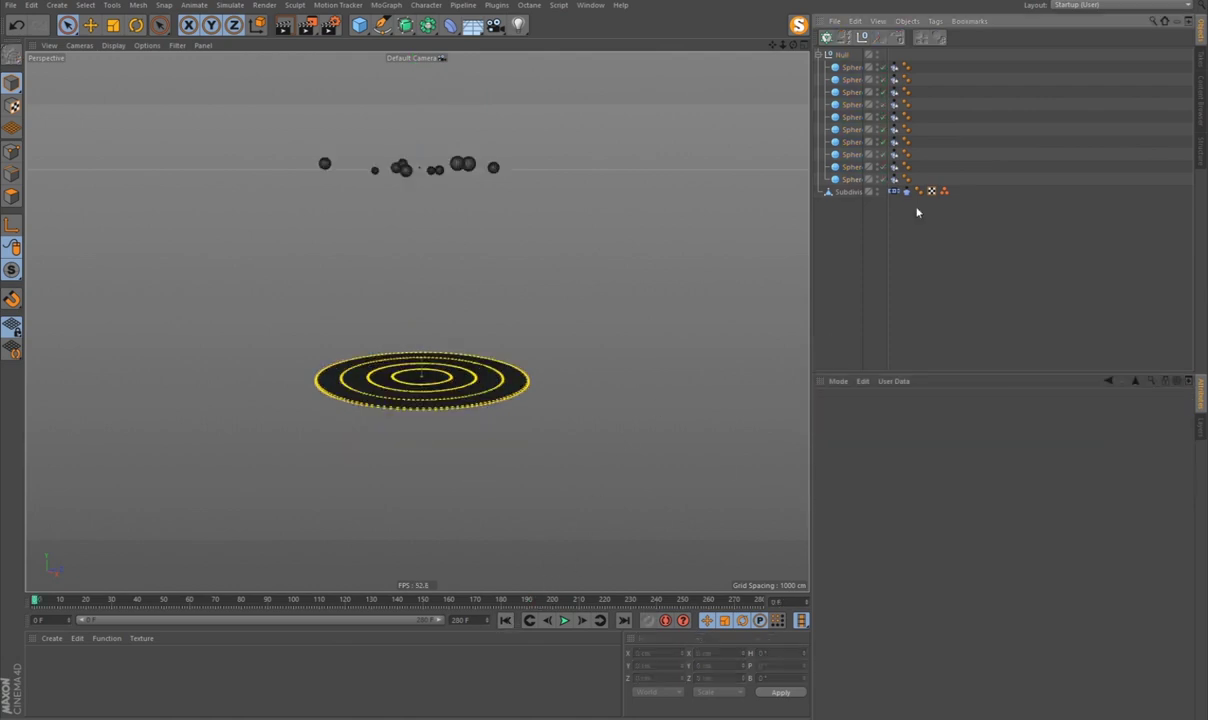
Step: Calculate the Cloth tag's cache and play back the ruffled disc
left_click(906, 191)
left_click(944, 410)
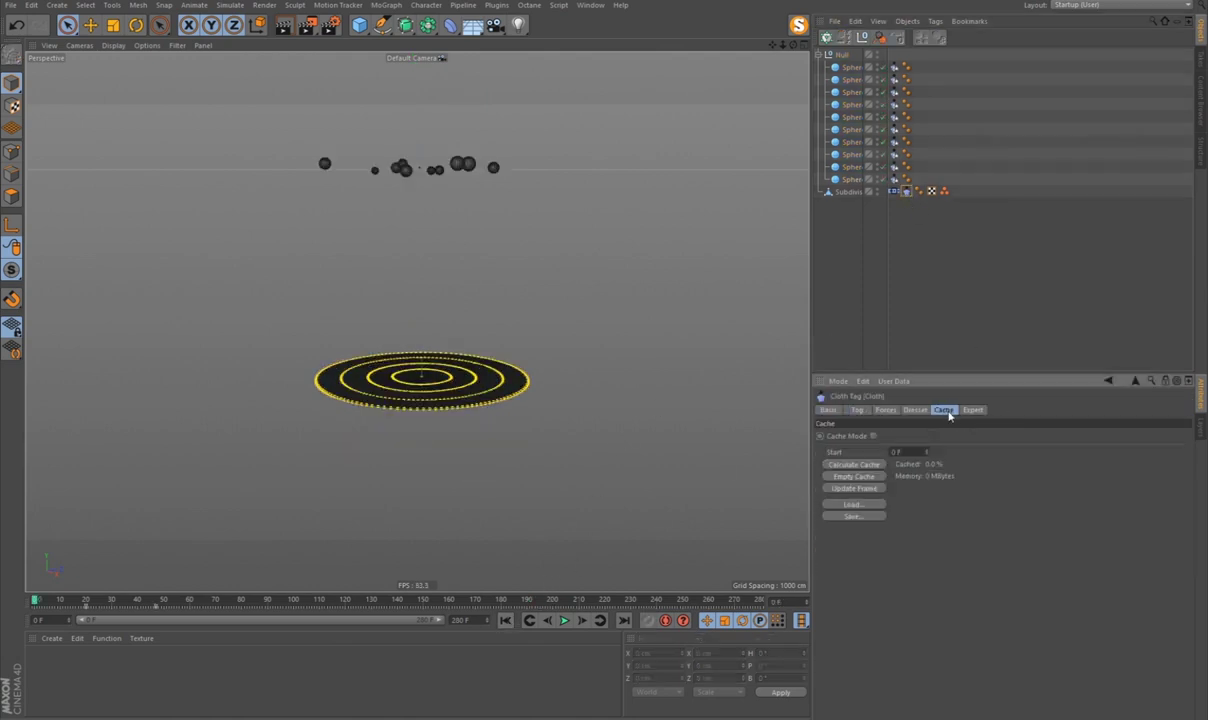
left_click(858, 464)
left_click(582, 410)
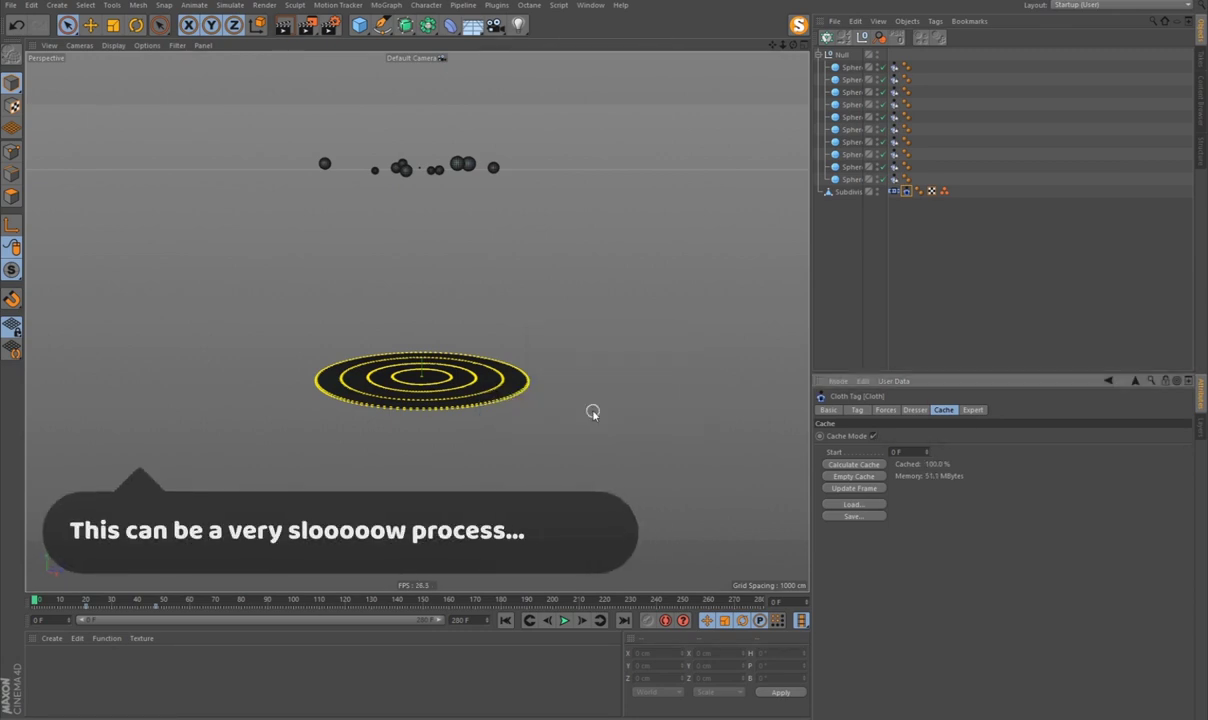
left_click(564, 620)
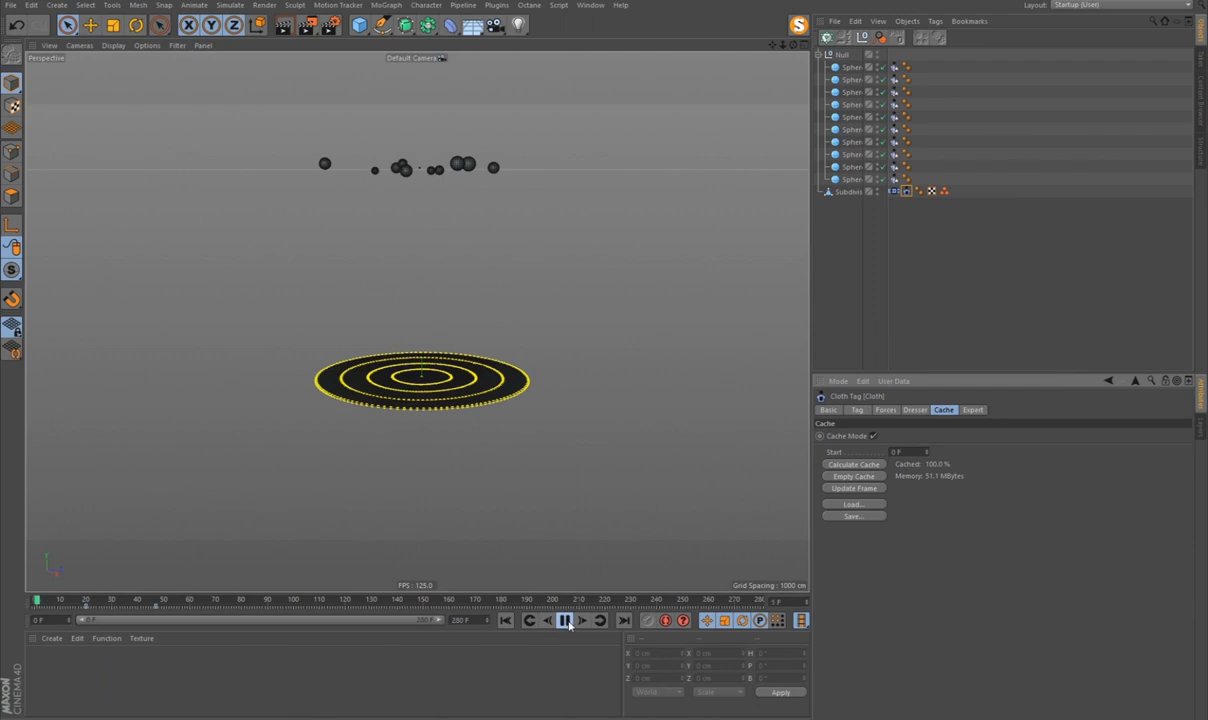
left_click_drag(480, 397, 455, 404, "alt")
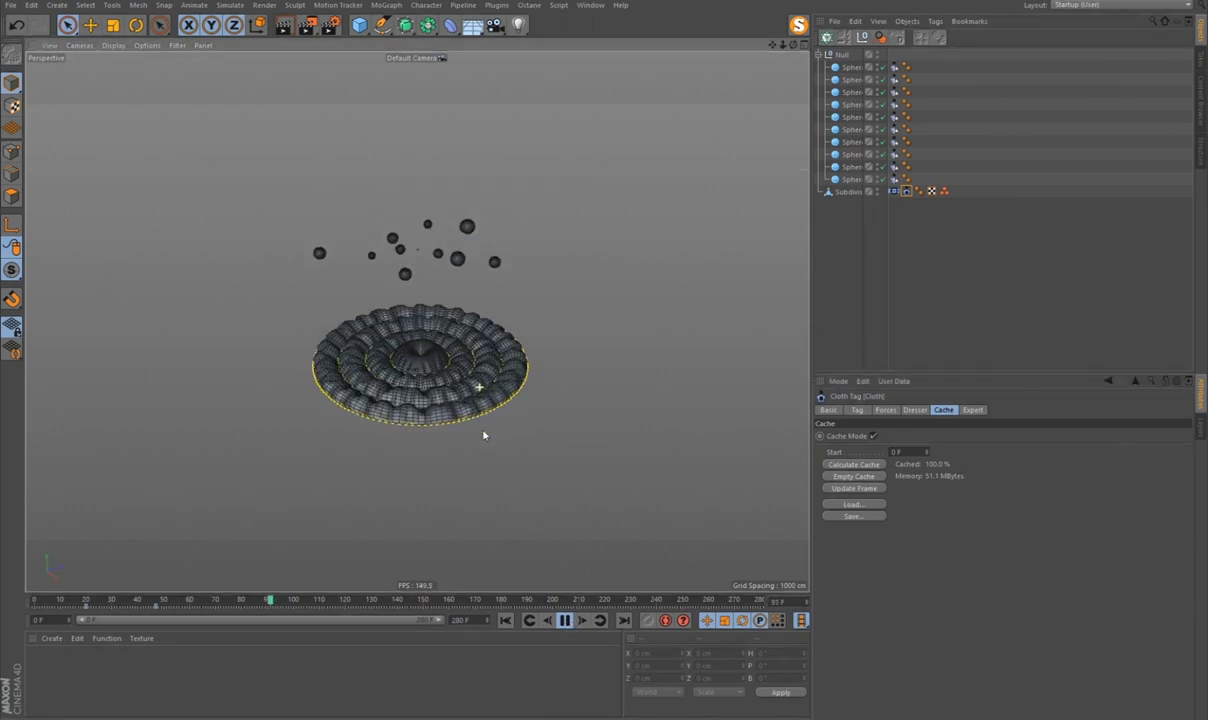
scroll(500, 398, "up", 2)
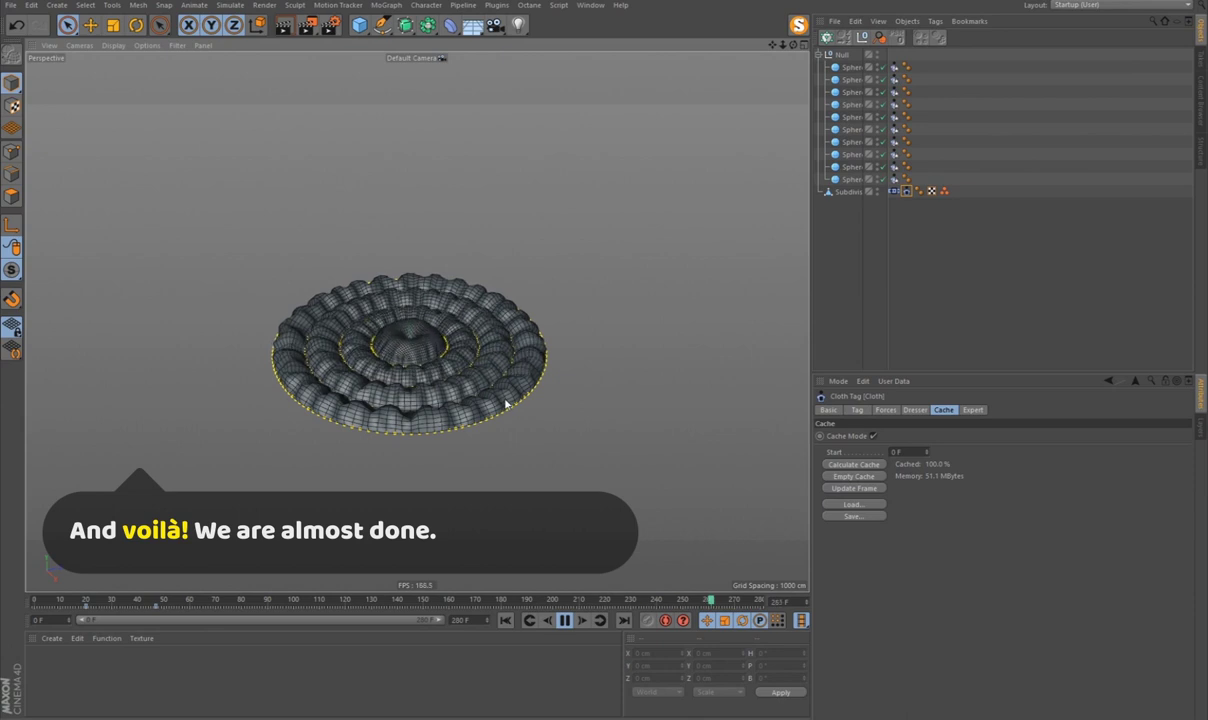
Step: Add a camera, look through it, and set R.H 90°, R.P -90°, P.X and P.Z 0 cm
left_click(495, 25)
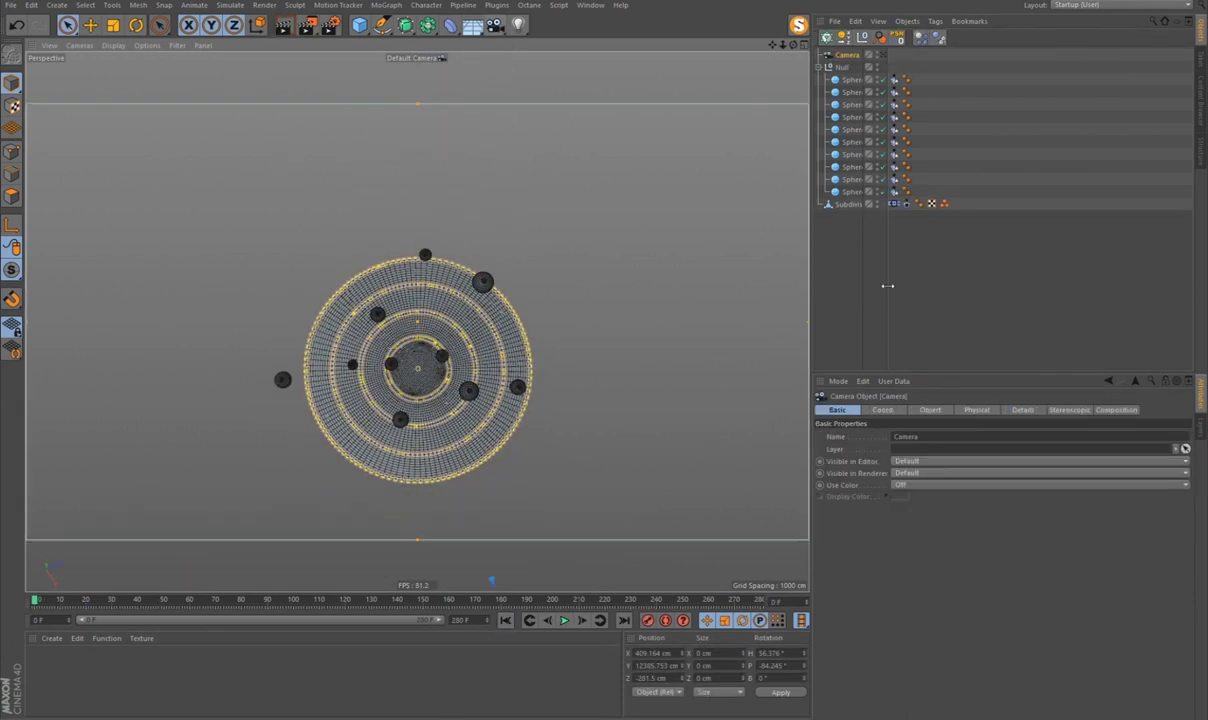
left_click(882, 56)
left_click(882, 411)
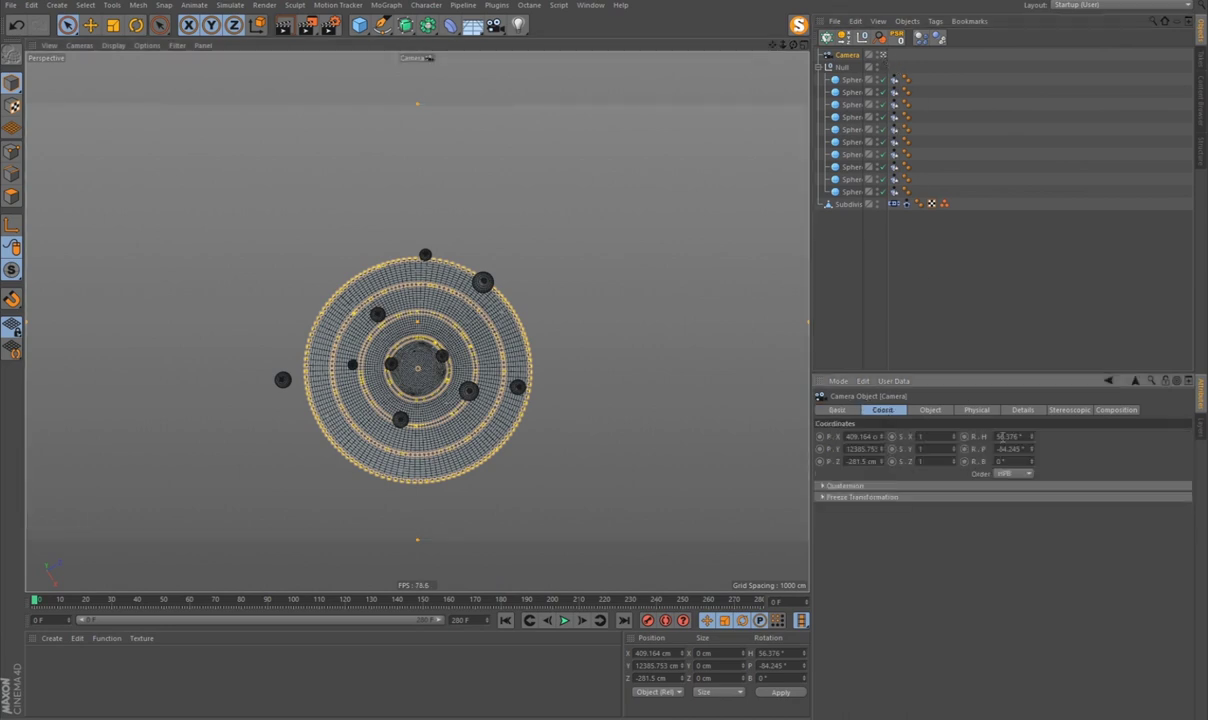
type("90")
key("Return")
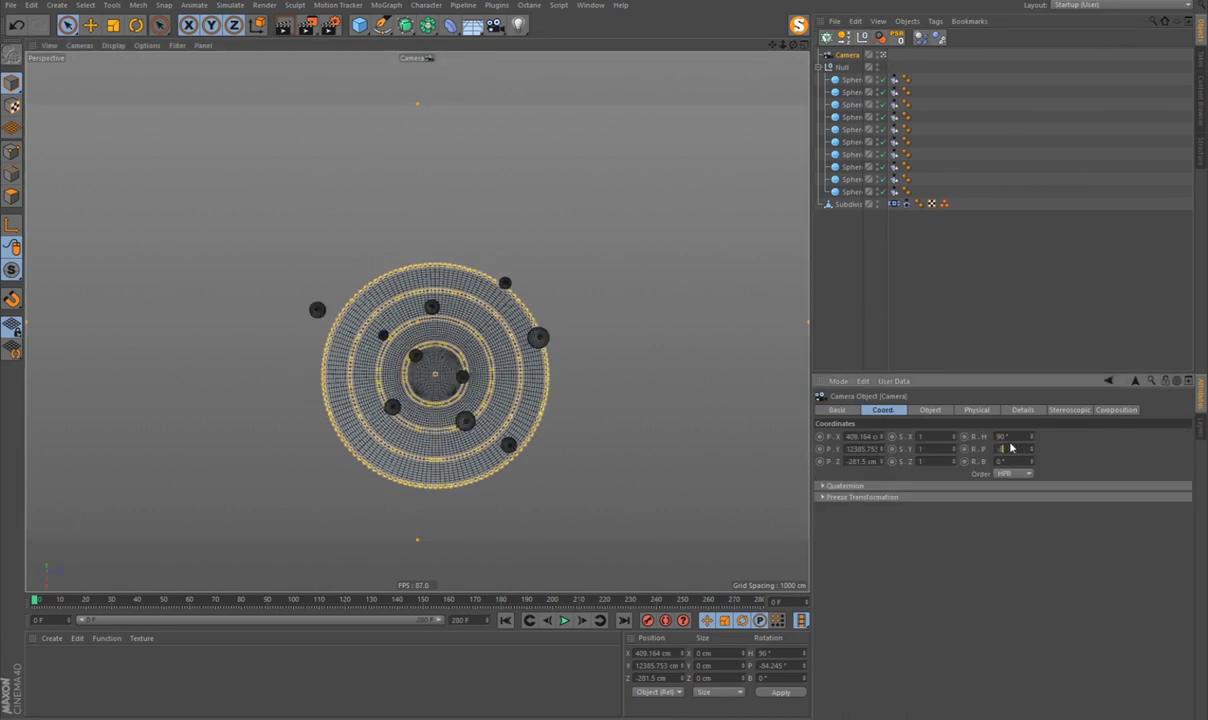
key("Return")
left_click(858, 437)
type("0")
key("Tab")
type("0")
key("Tab")
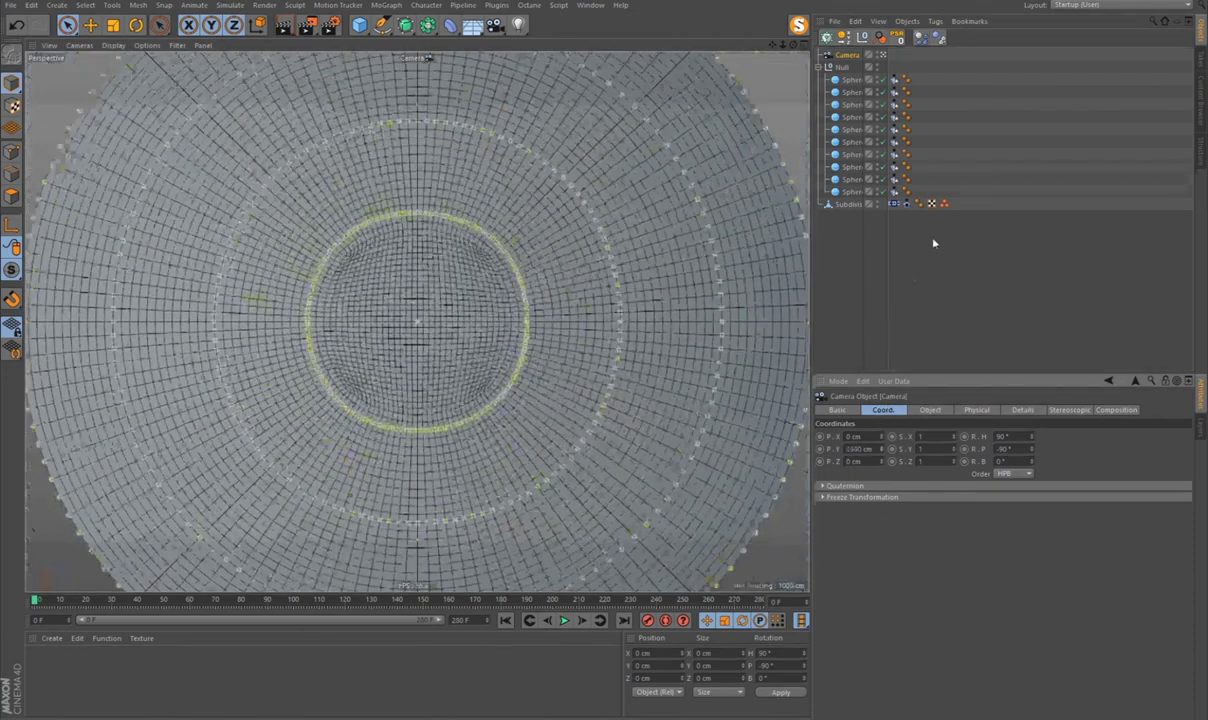
Step: Play the cloth animation through the top-down camera, then stop at frame 0
key("F8")
left_click(561, 621)
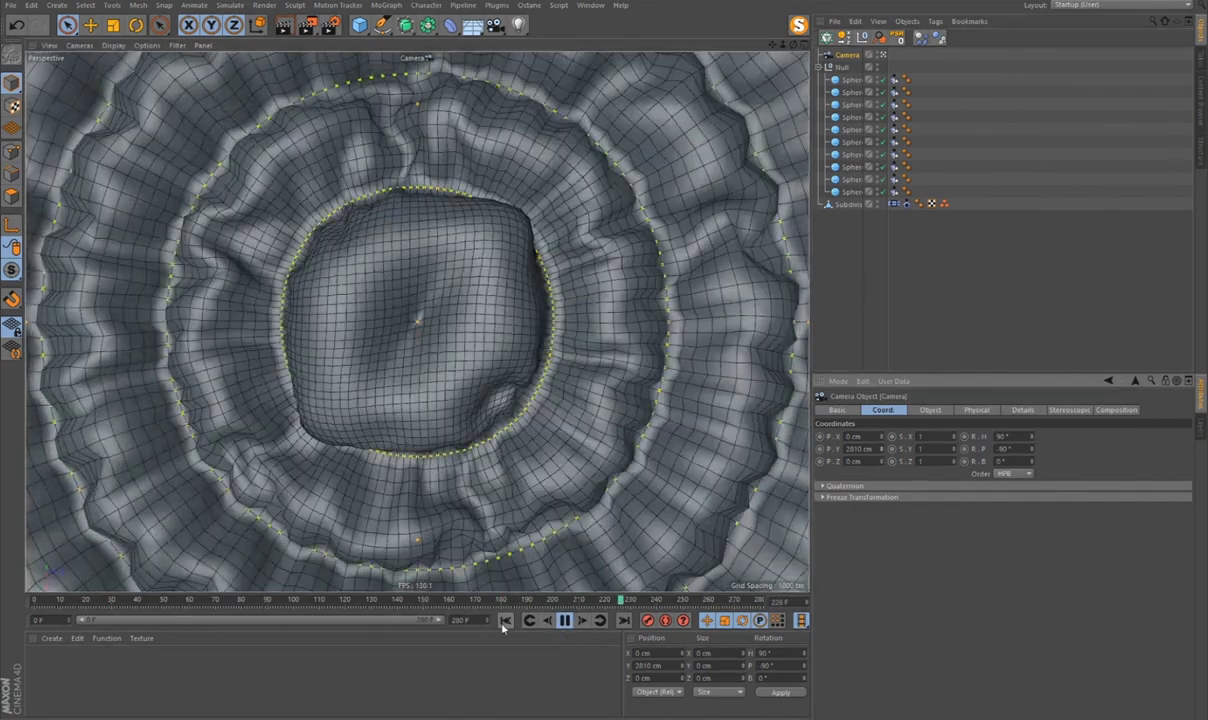
key("F8")
key("shift+f")
Step: Return to the Default Camera and select the cloth disc object
left_click(893, 203)
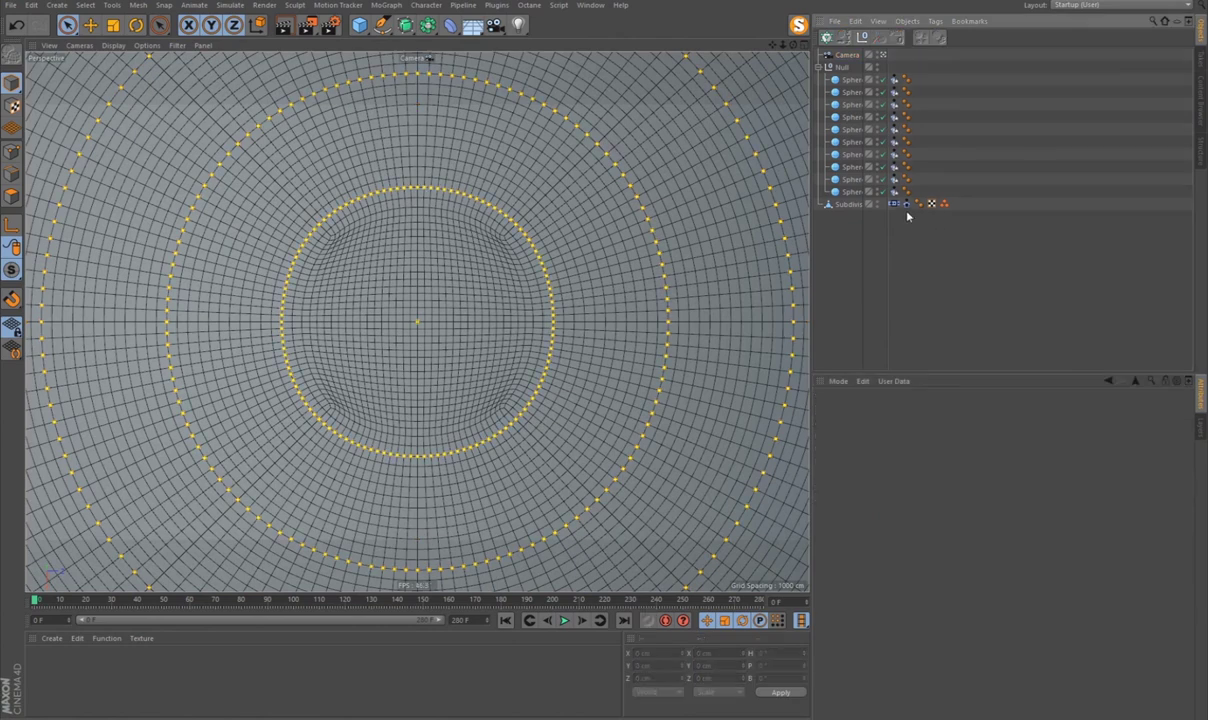
left_click(841, 337)
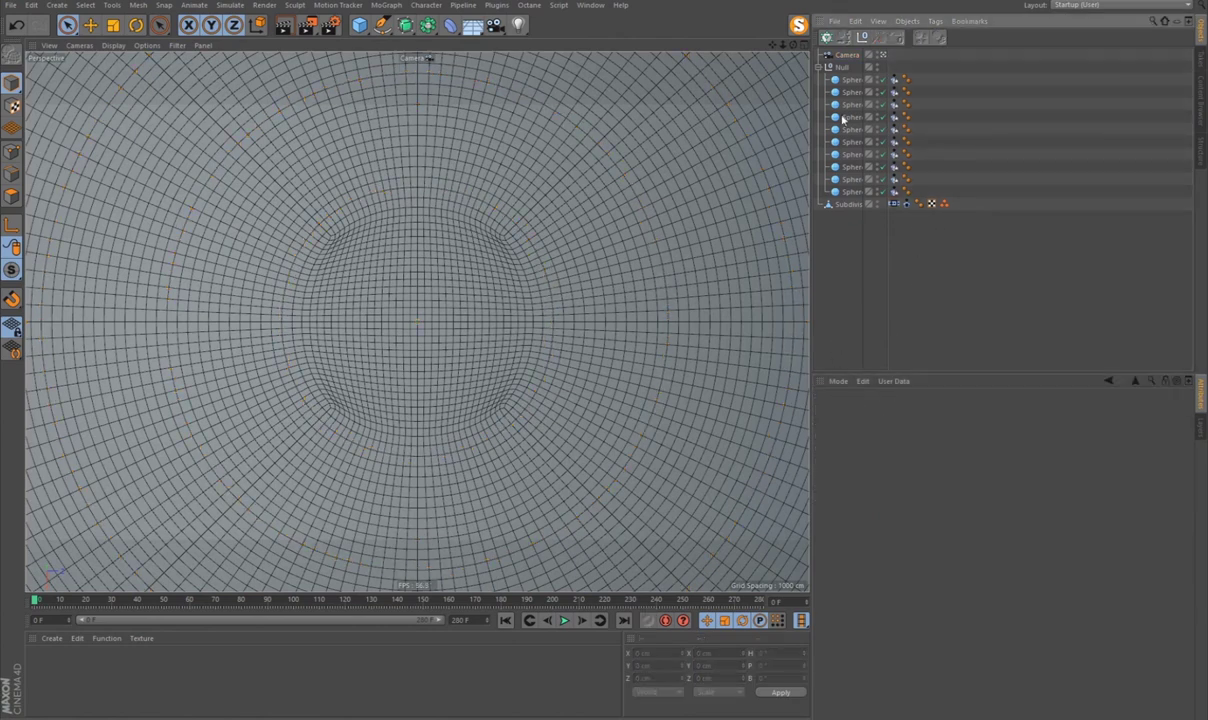
left_click(882, 55)
left_click_drag(573, 243, 632, 281, "alt")
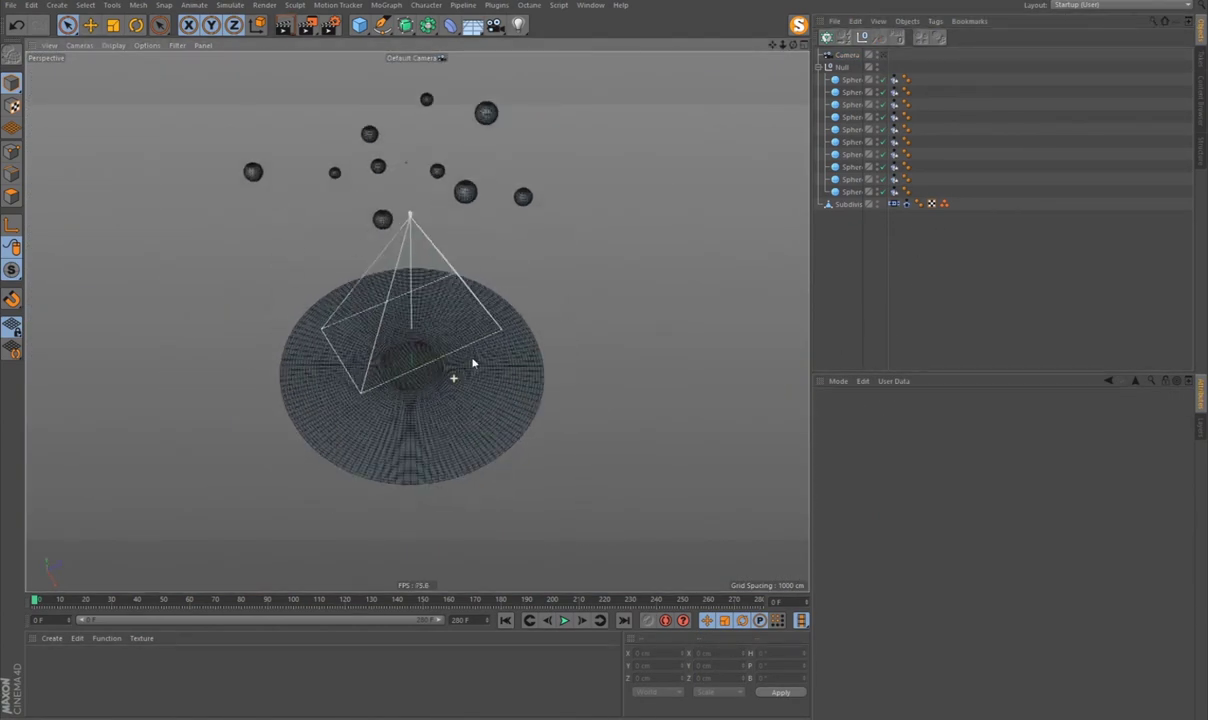
left_click(540, 285)
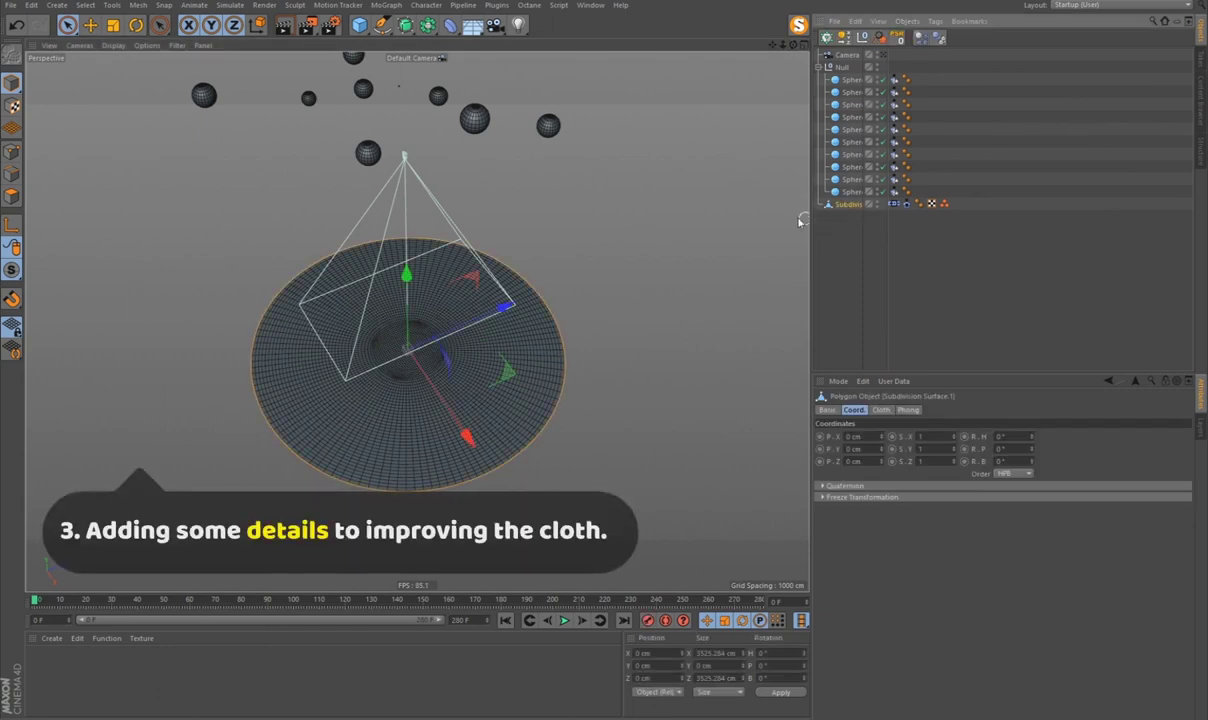
Step: Add a Displacer deformer to the cloth with a Color shader
left_click(450, 25)
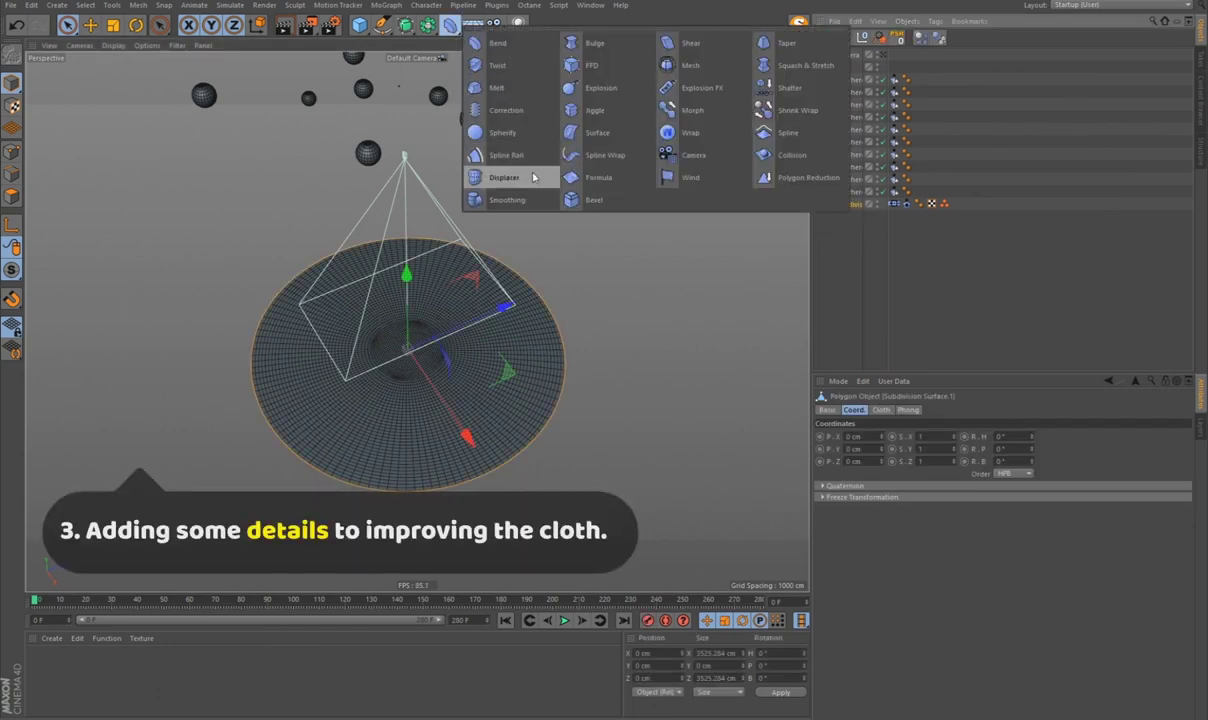
left_click(482, 166)
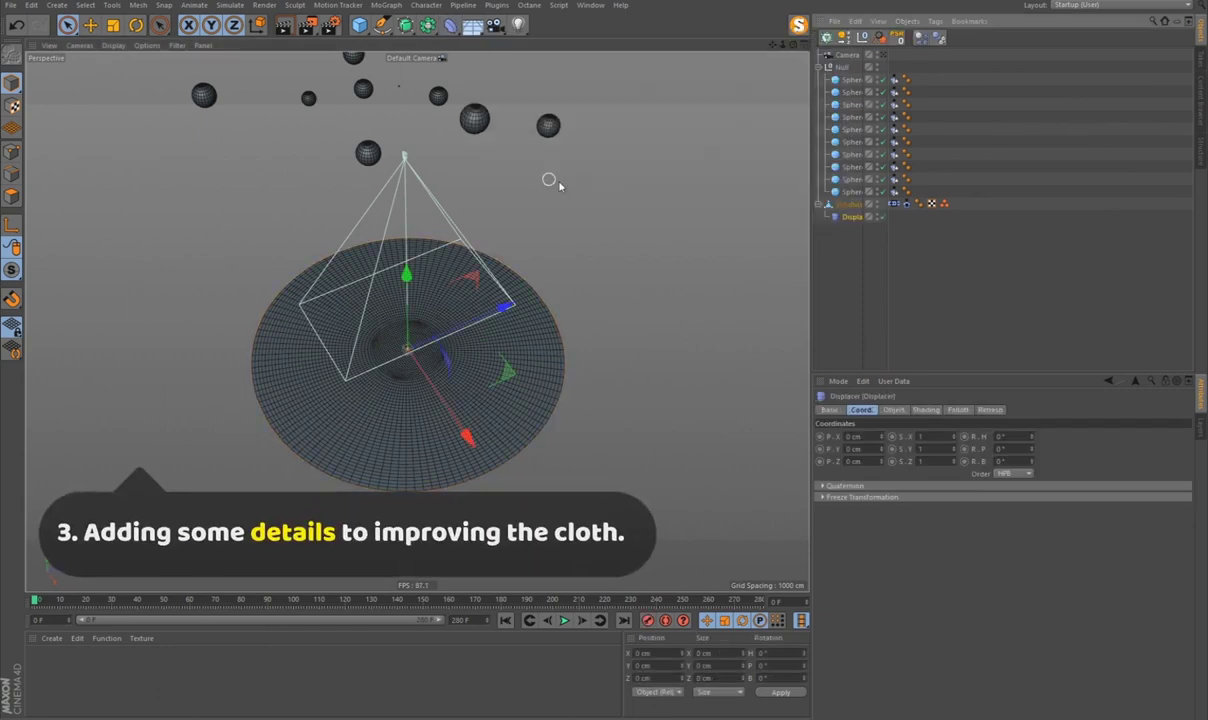
left_click(895, 410)
left_click(925, 410)
left_click(857, 448)
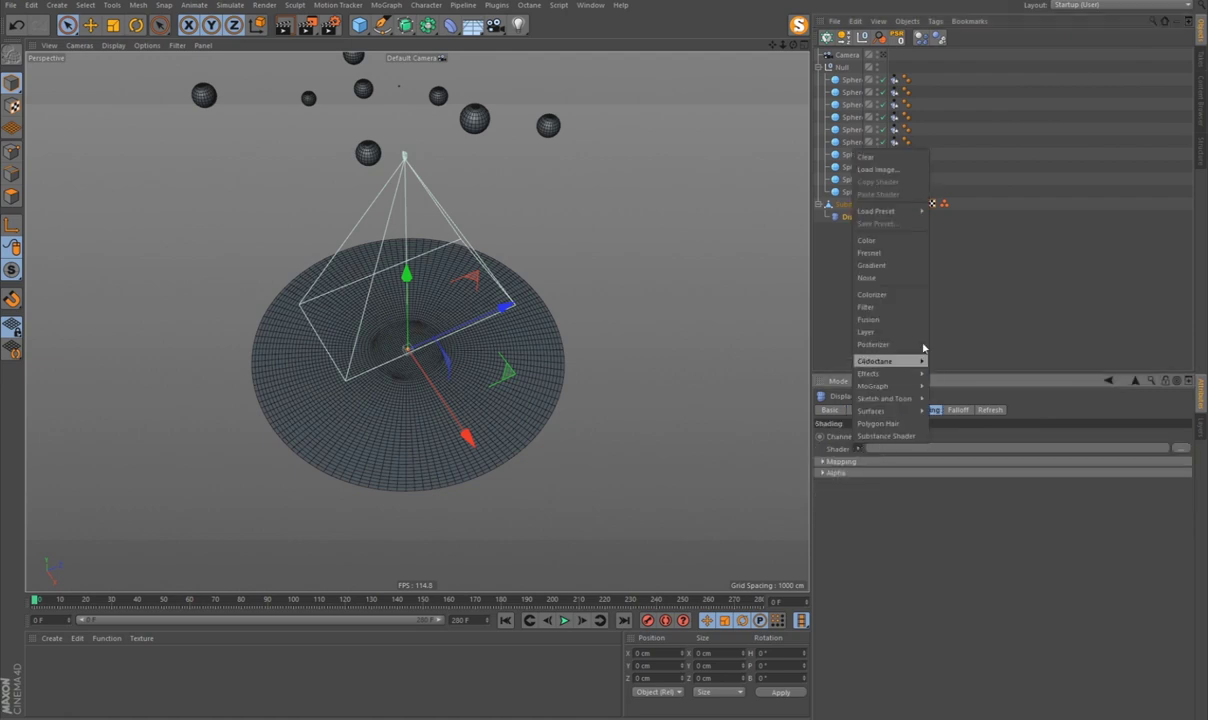
left_click(870, 242)
left_click(844, 229)
Step: Wrap the cloth in a Cloth Surface with 14 cm thickness
left_click(843, 205)
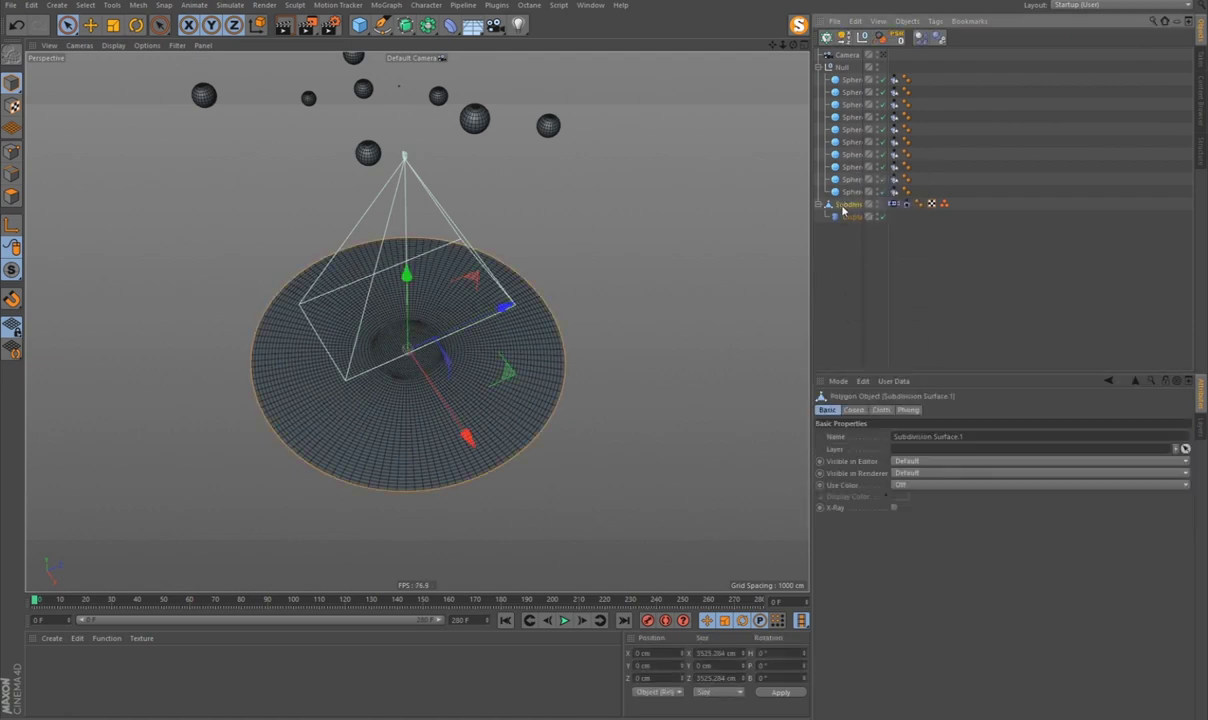
left_click(230, 5)
mouse_move(240, 23)
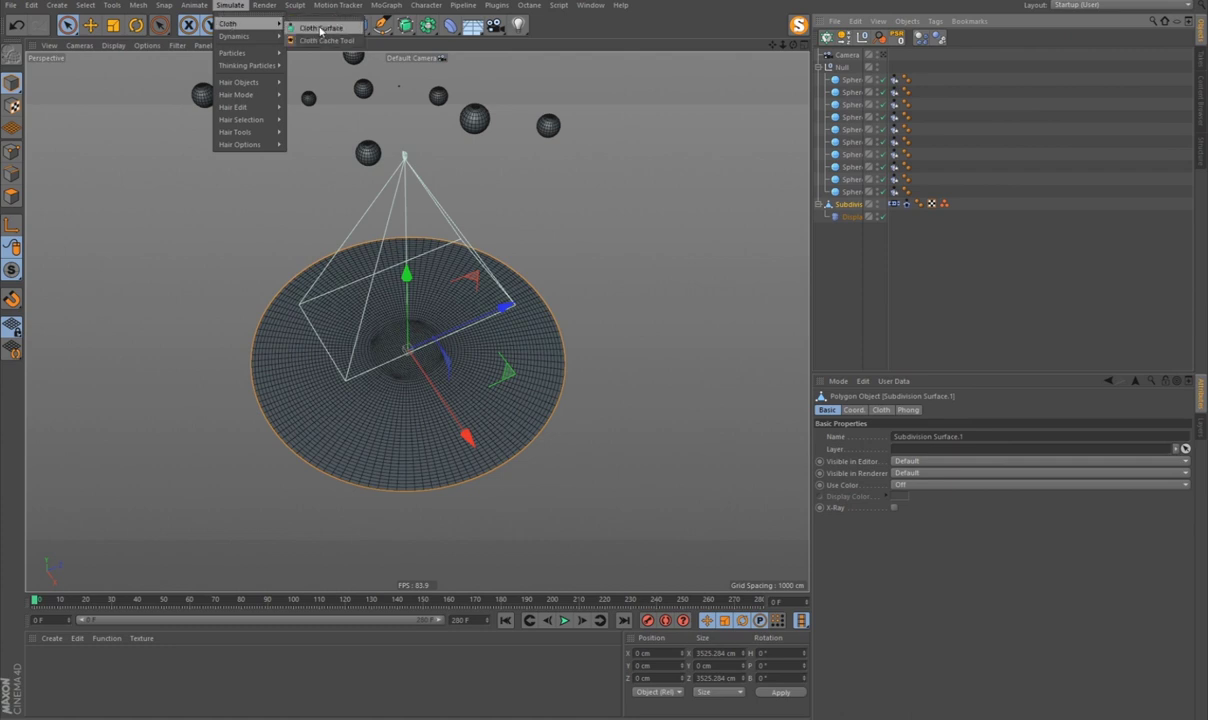
left_click(320, 29)
left_click(885, 436)
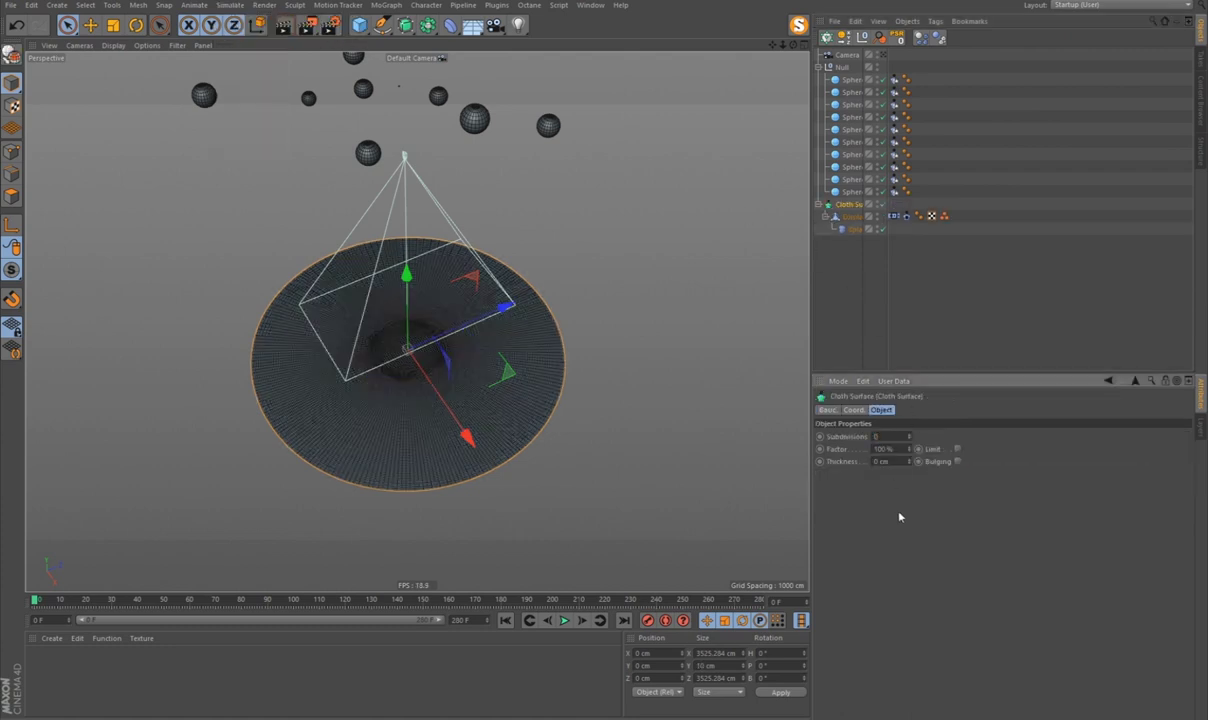
type("4")
key("Return")
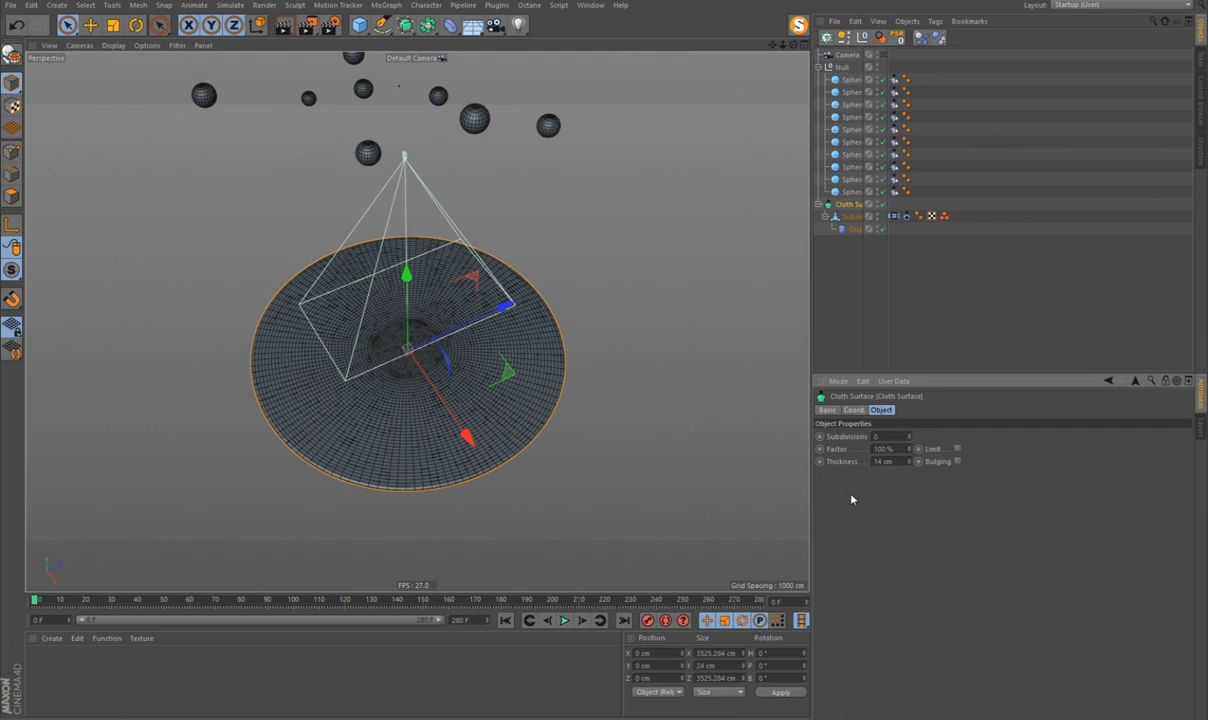
scroll(528, 346, "up", 3)
scroll(530, 349, "up", 2)
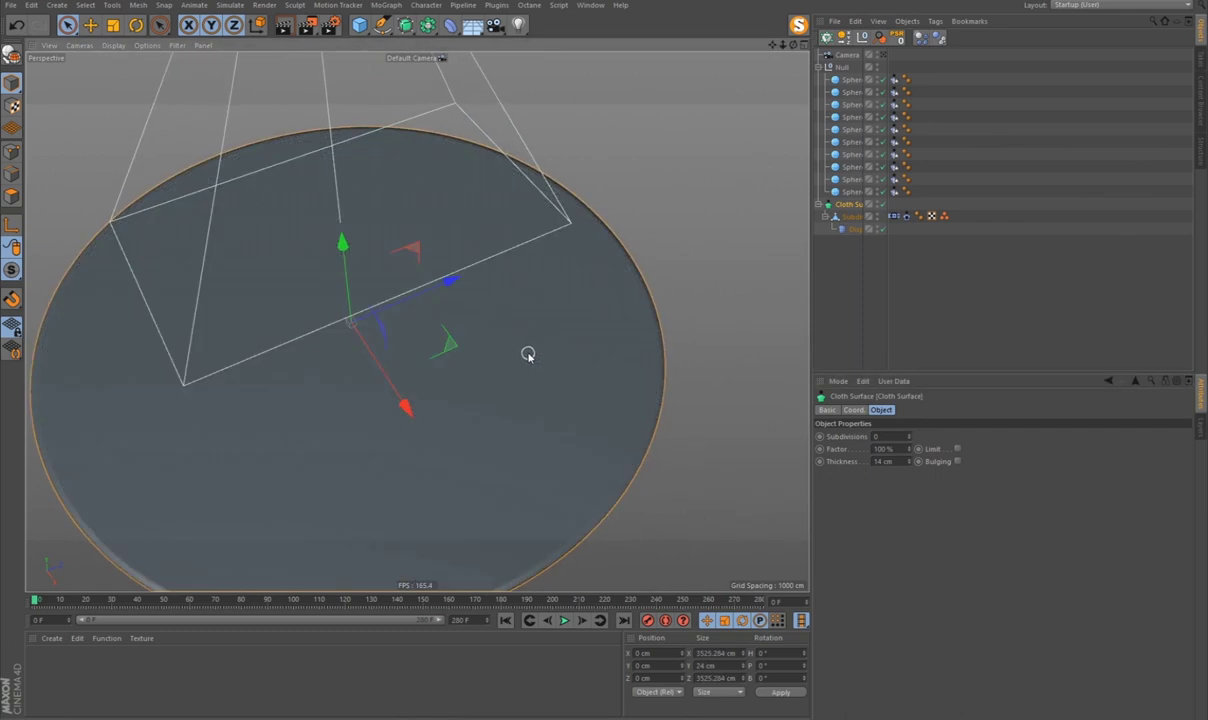
Step: Wrap the Cloth Surface in a Subdivision Surface, adjust its editor level, and go to frame 60
left_click(406, 27, "alt")
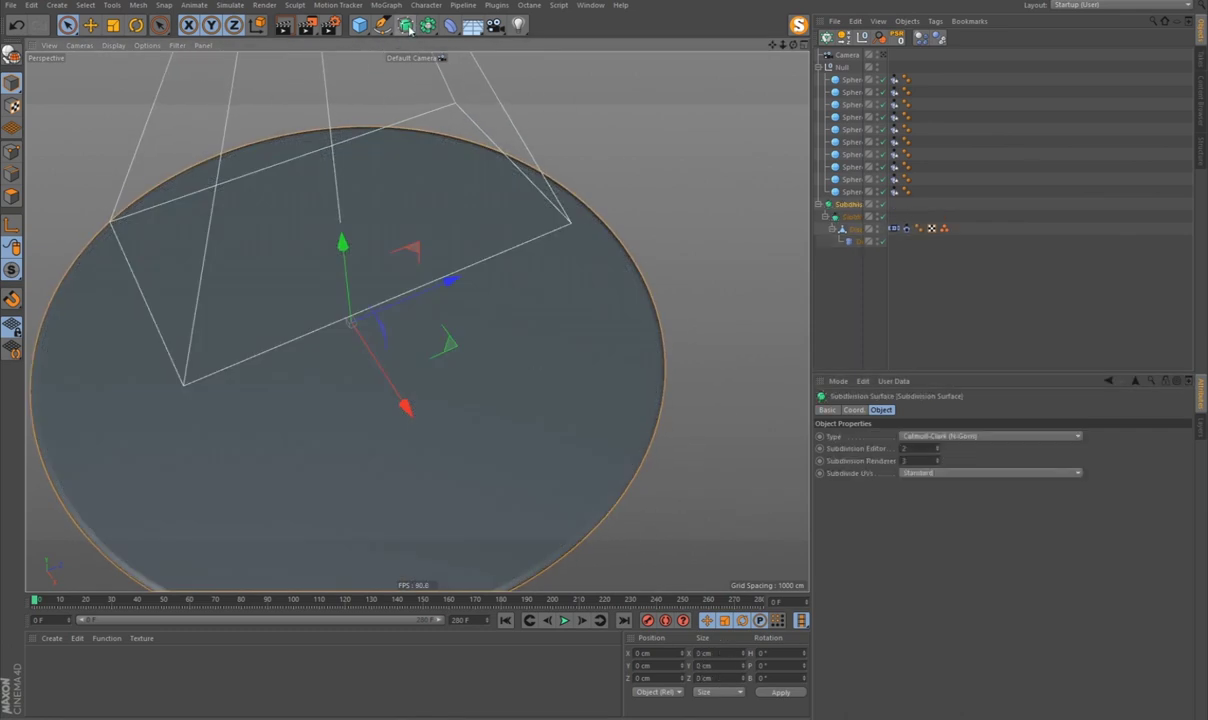
double_click(918, 449)
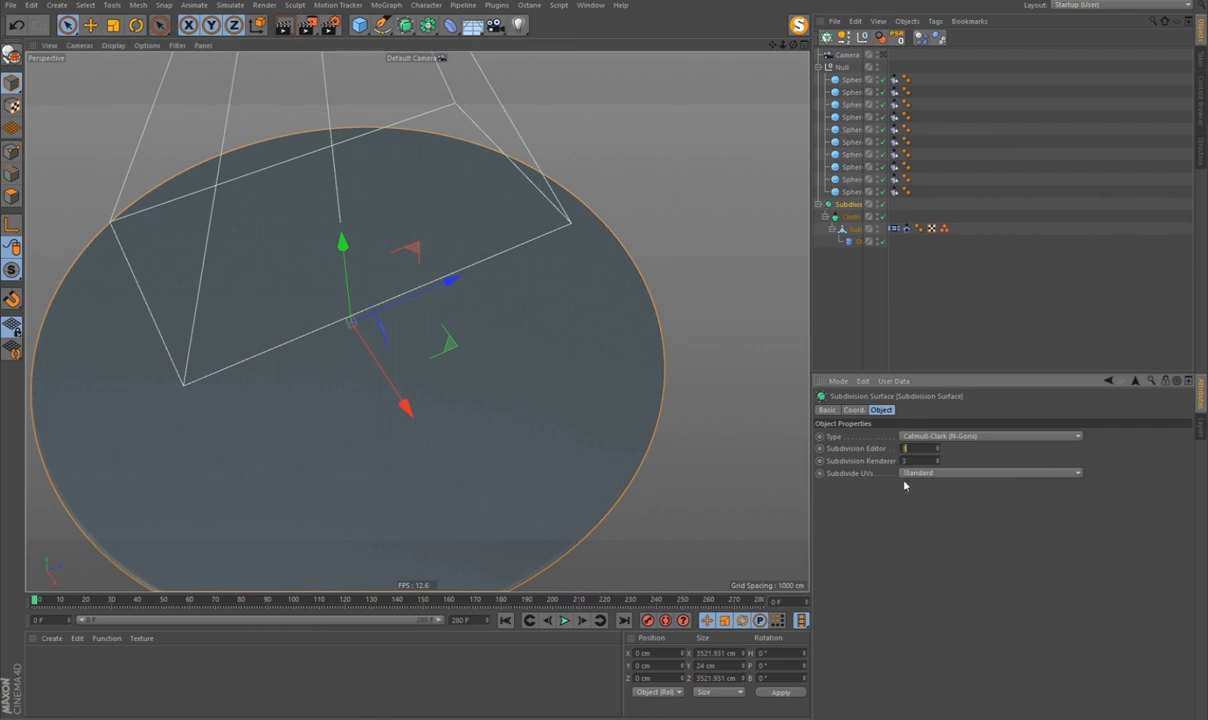
left_click(837, 315)
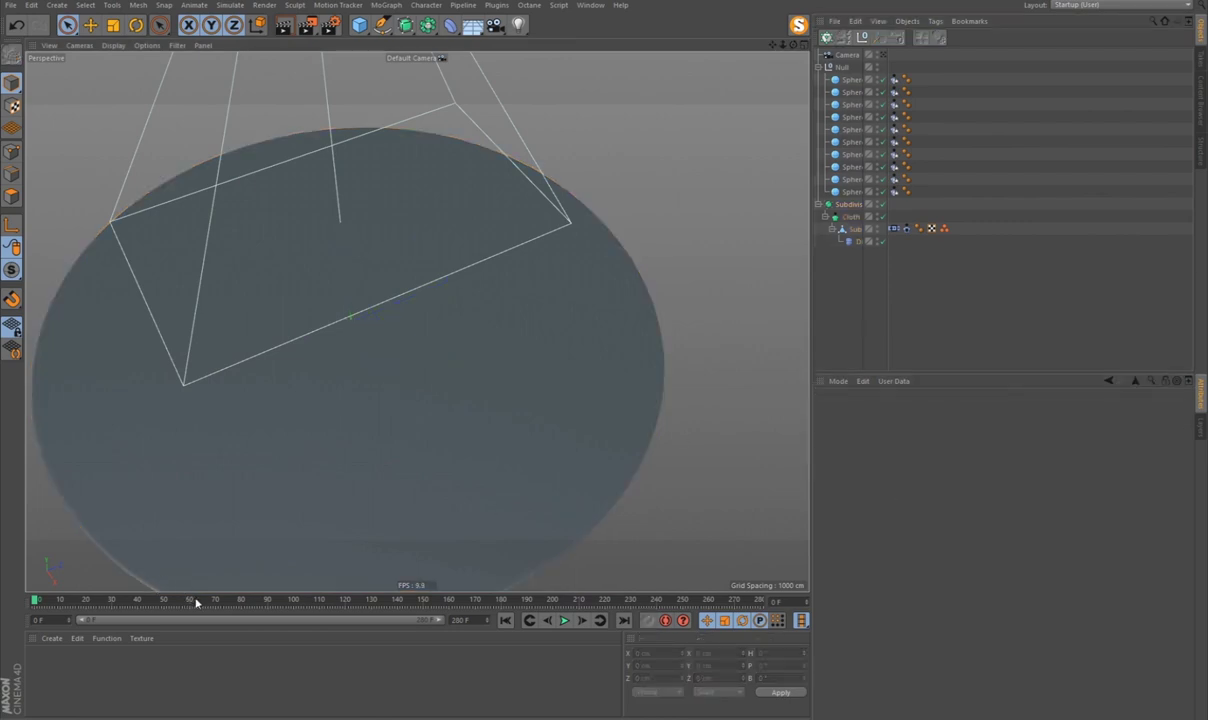
left_click(192, 599)
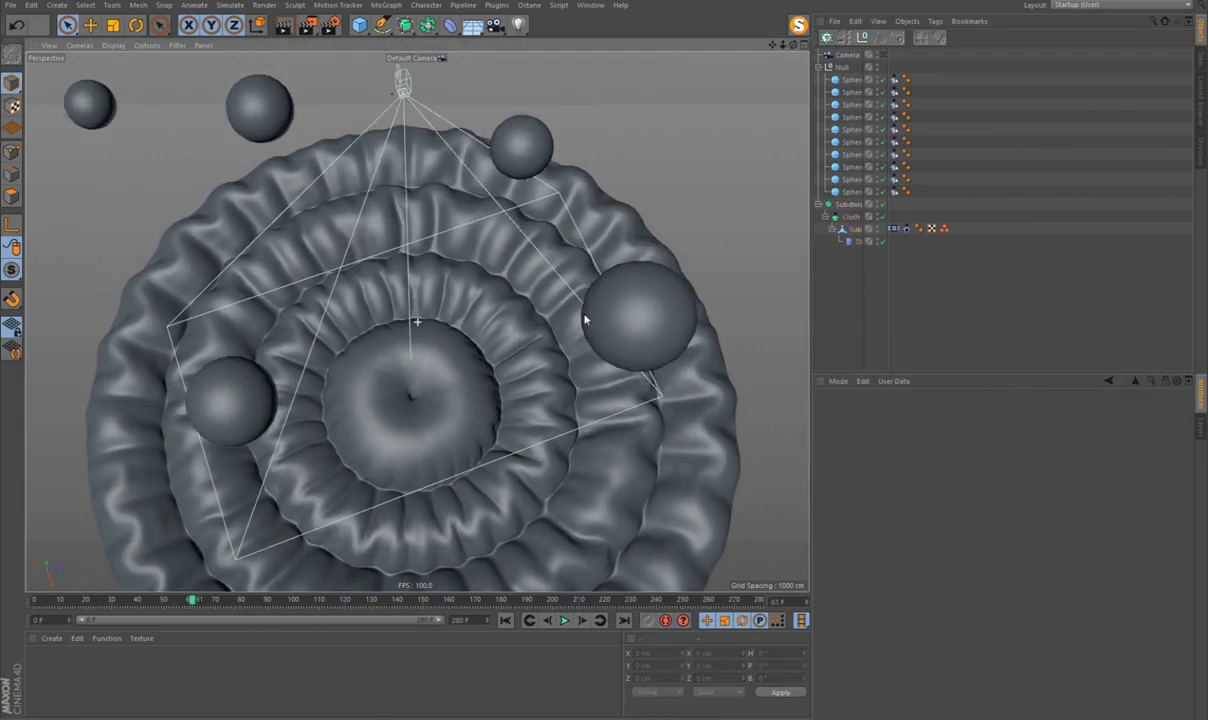
Step: Through the top camera, toggle smoothing and thickness on and off to compare the mesh
left_click(881, 54)
left_click(881, 54)
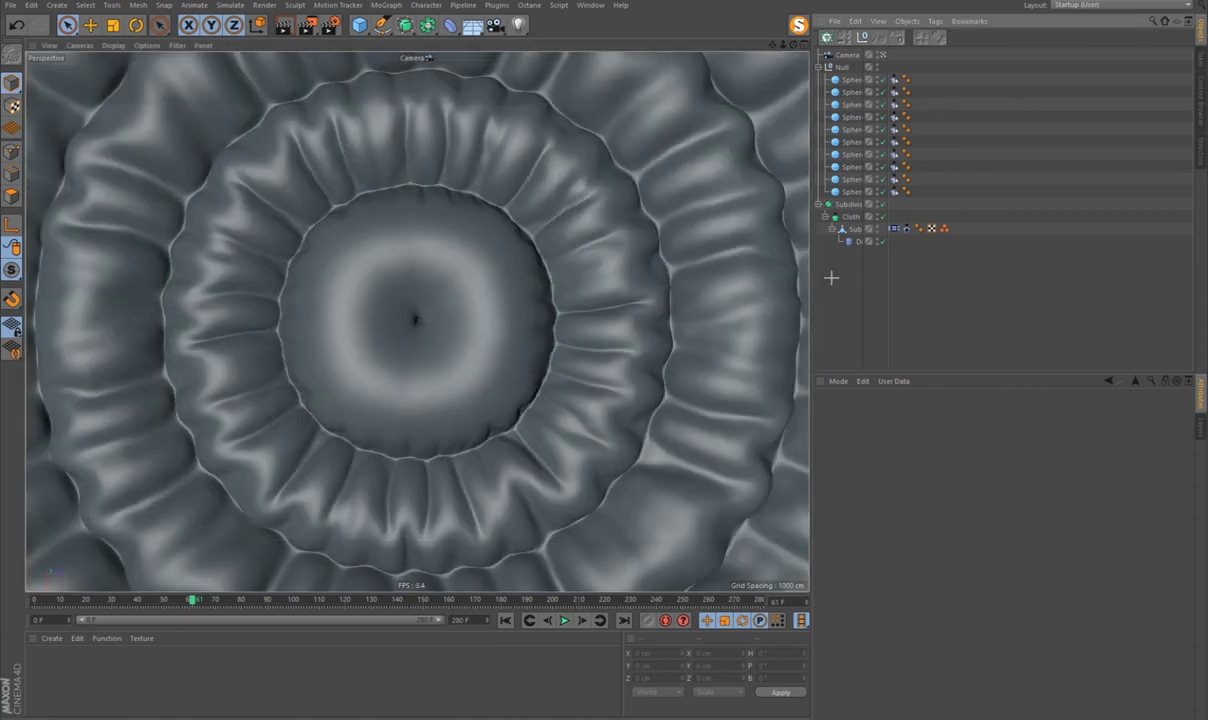
left_click(882, 216)
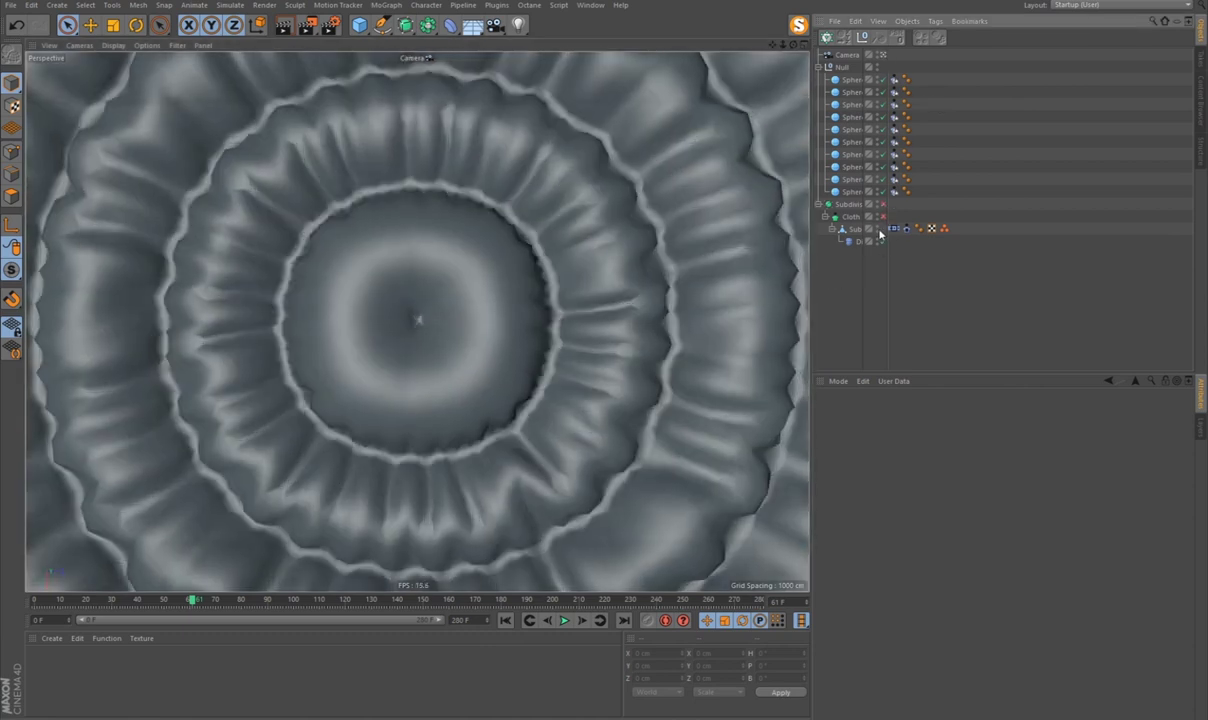
left_click(885, 246)
left_click(883, 217)
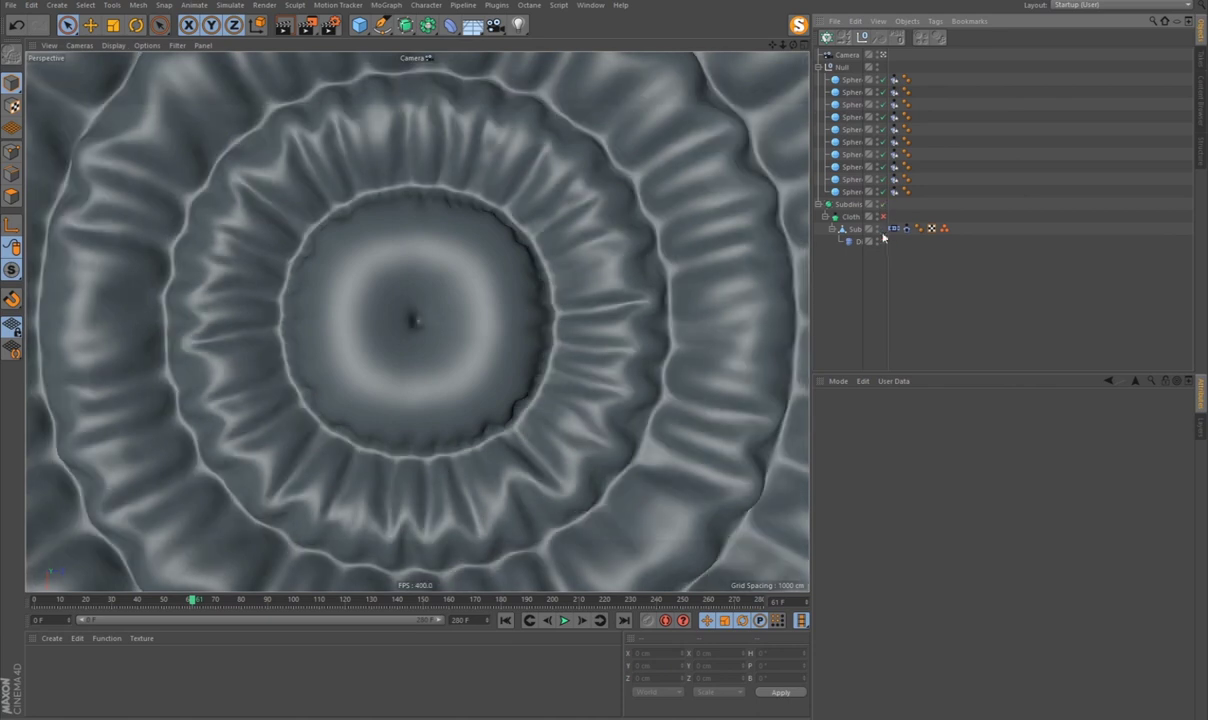
left_click(885, 245)
left_click(885, 245)
left_click(884, 243)
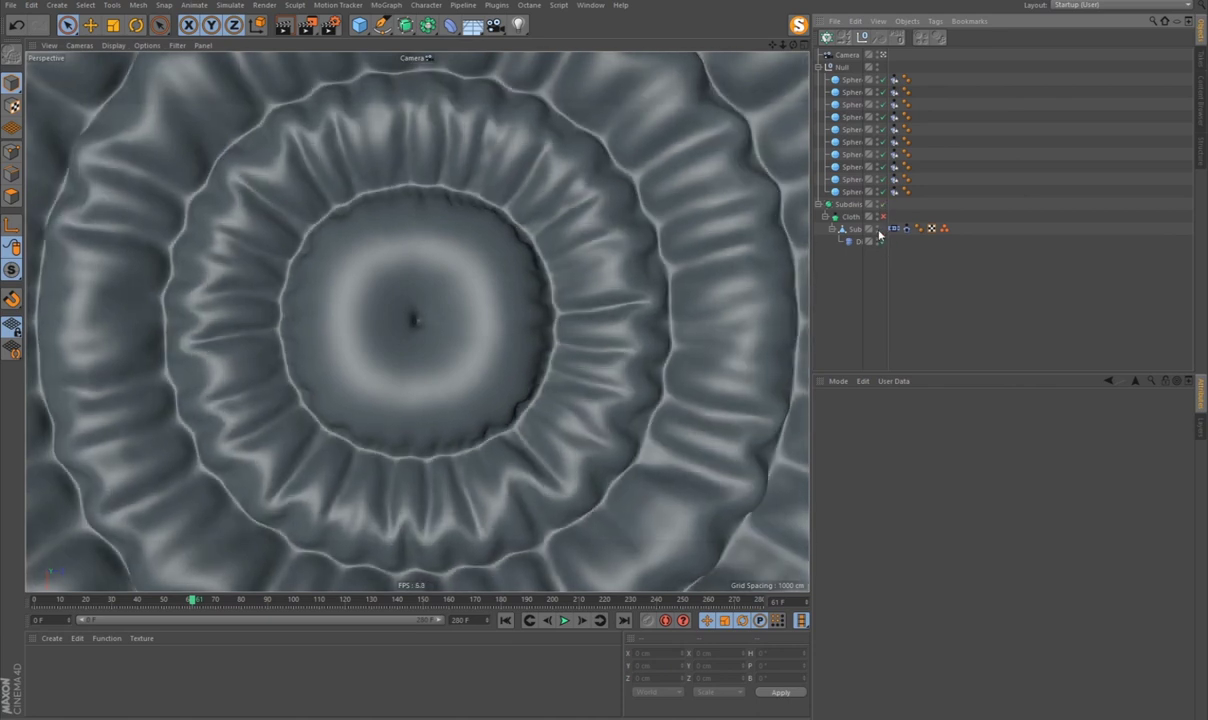
left_click(882, 220)
left_click(884, 223)
left_click(882, 205)
left_click(882, 205)
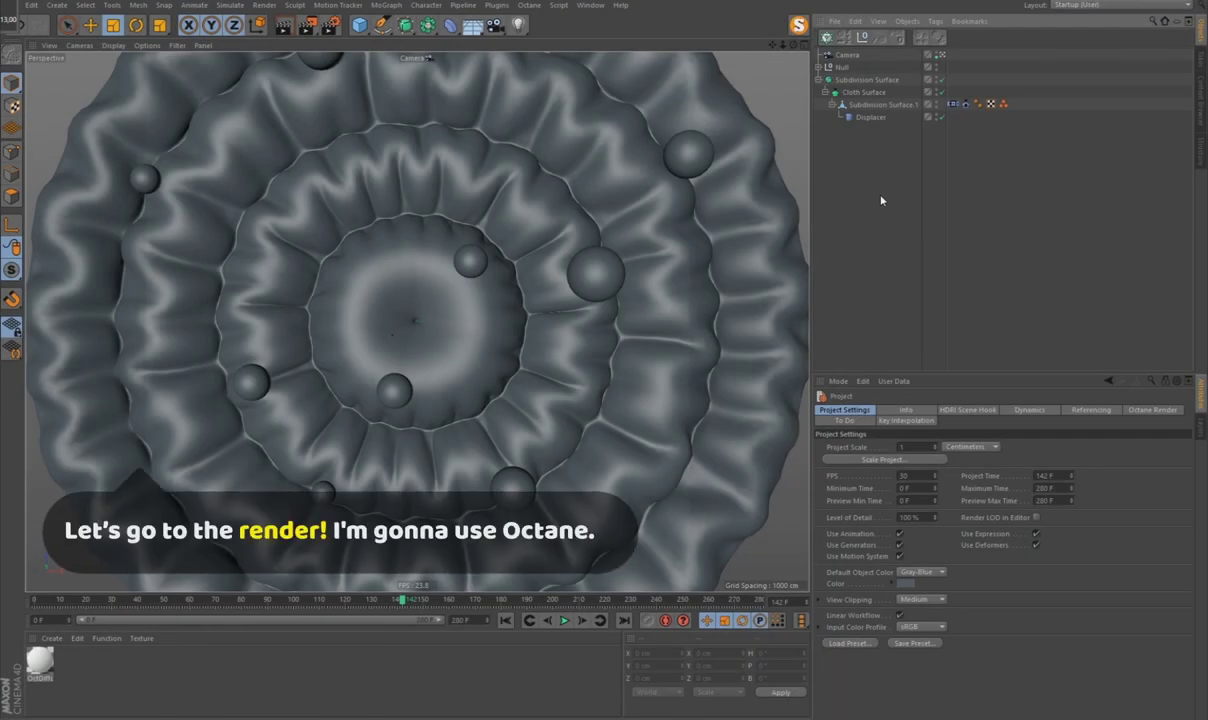
Step: Set Gouraud Lines display, disable the outer Subdivision Surface, and switch to BP - UV Edit layout
key("n")
key("b")
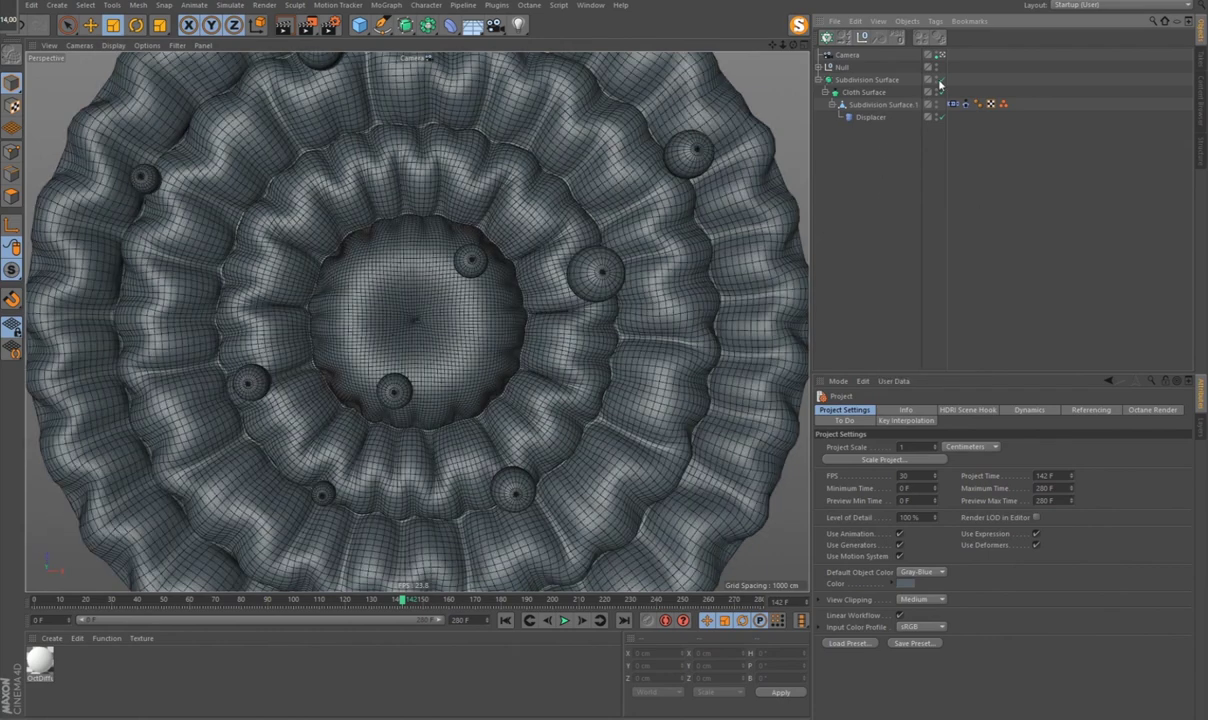
left_click(940, 80)
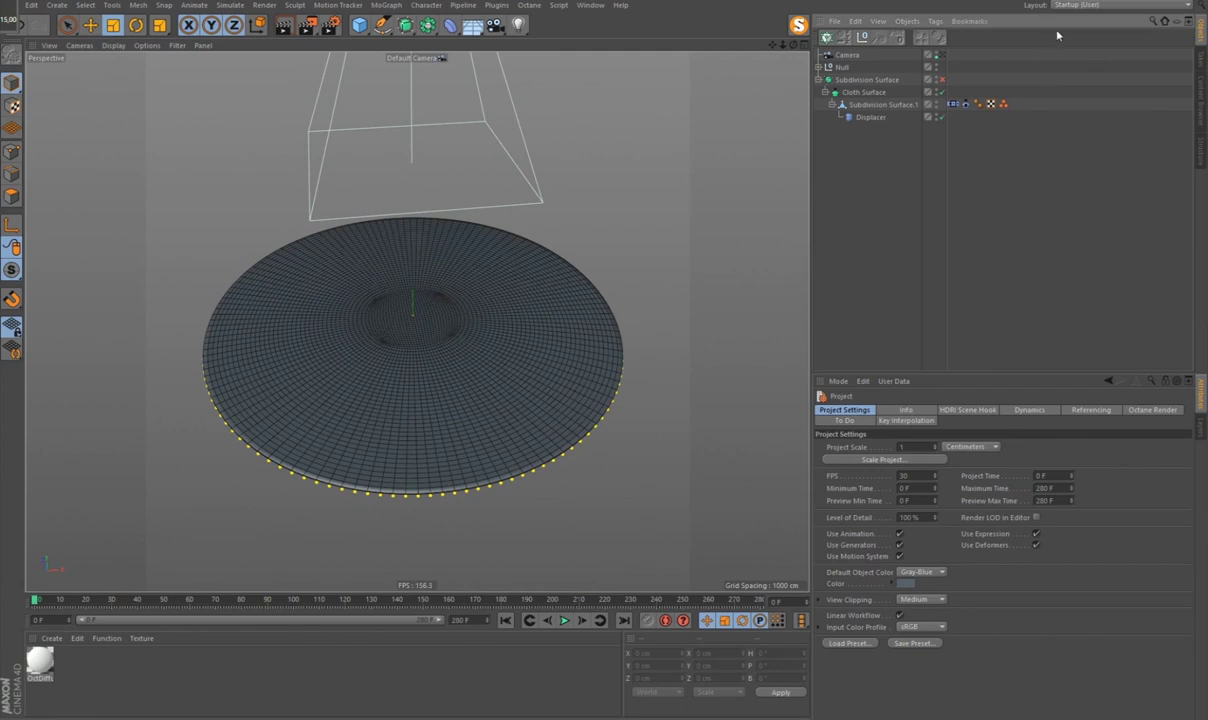
left_click(1100, 5)
left_click(1075, 48)
Step: Apply a Frontal UV projection to Subdivision Surface.1 in Polygon mode
left_click(93, 552)
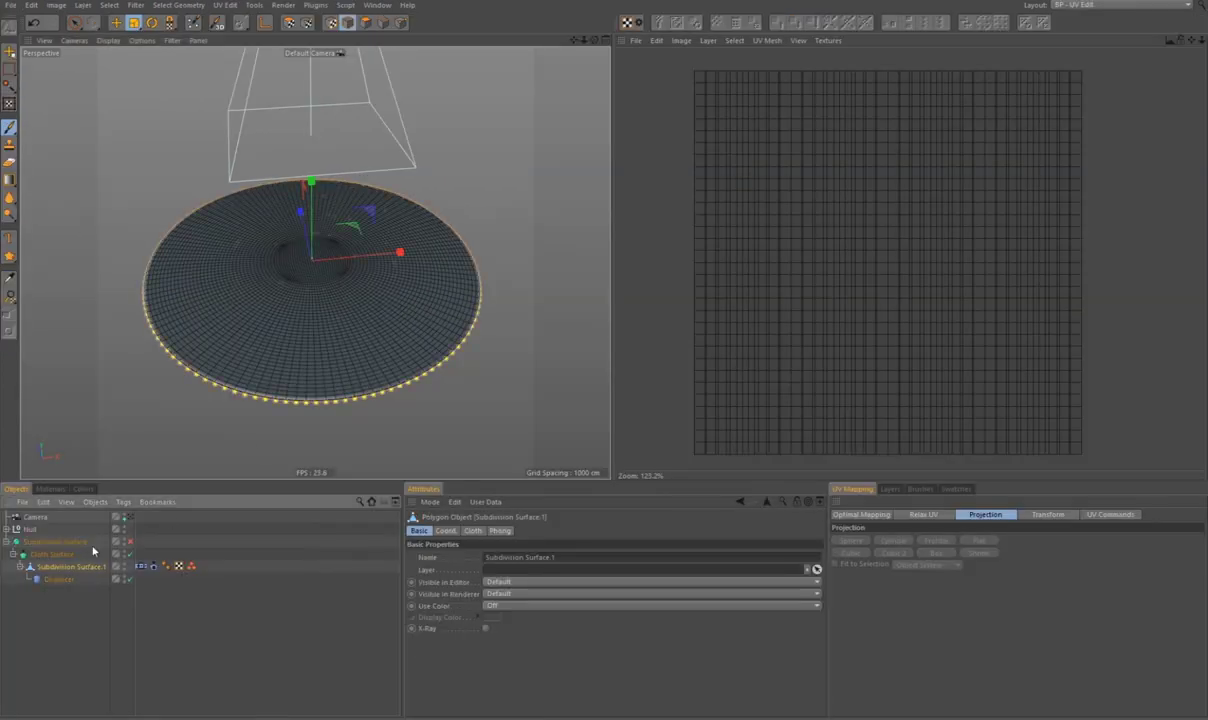
left_click(289, 23)
middle_click(546, 50)
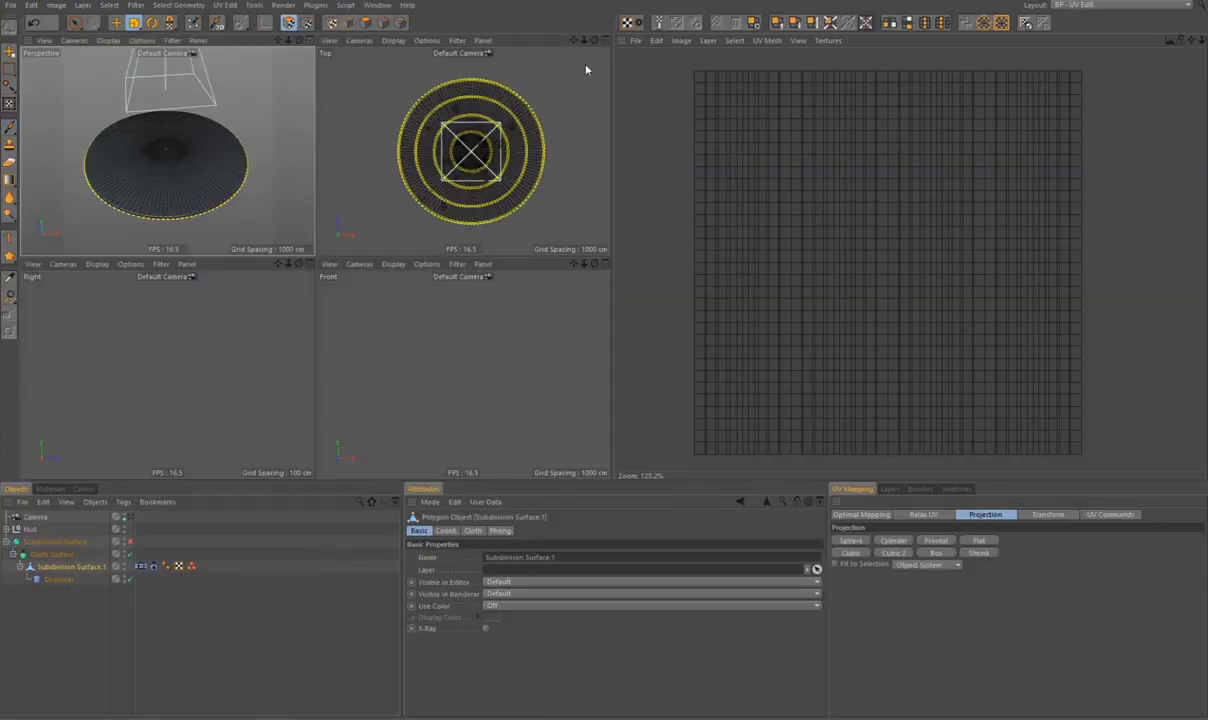
left_click(938, 542)
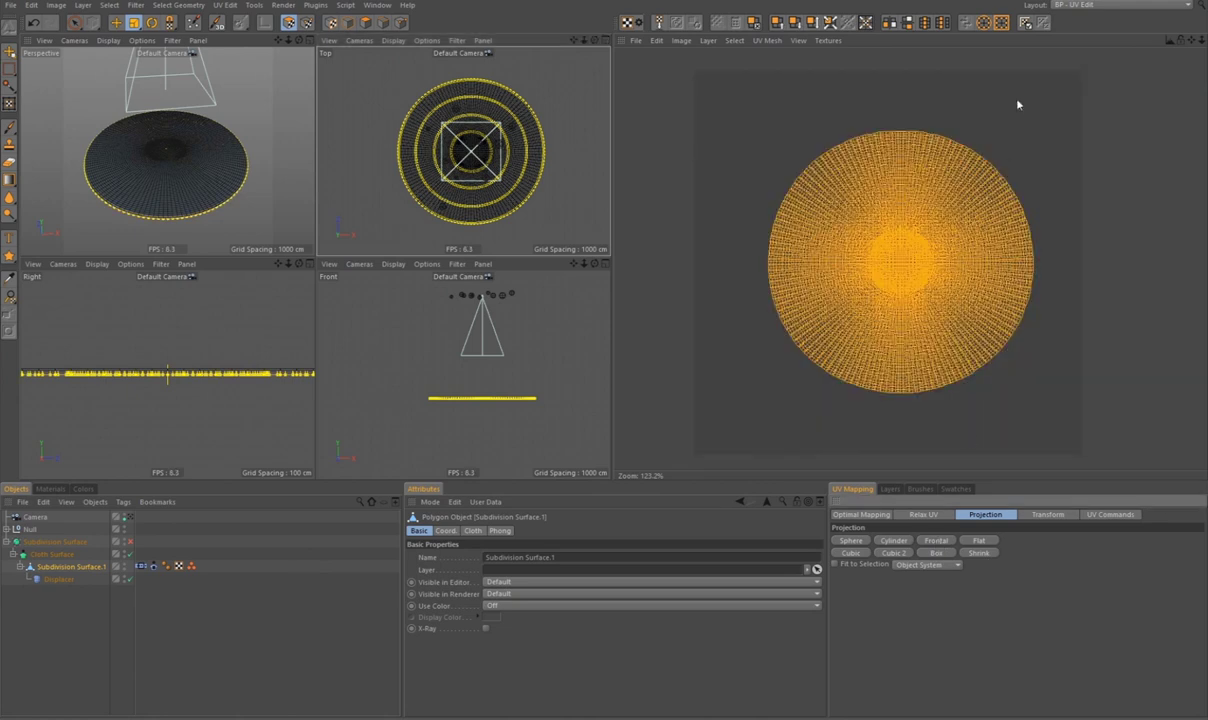
left_click(1104, 7)
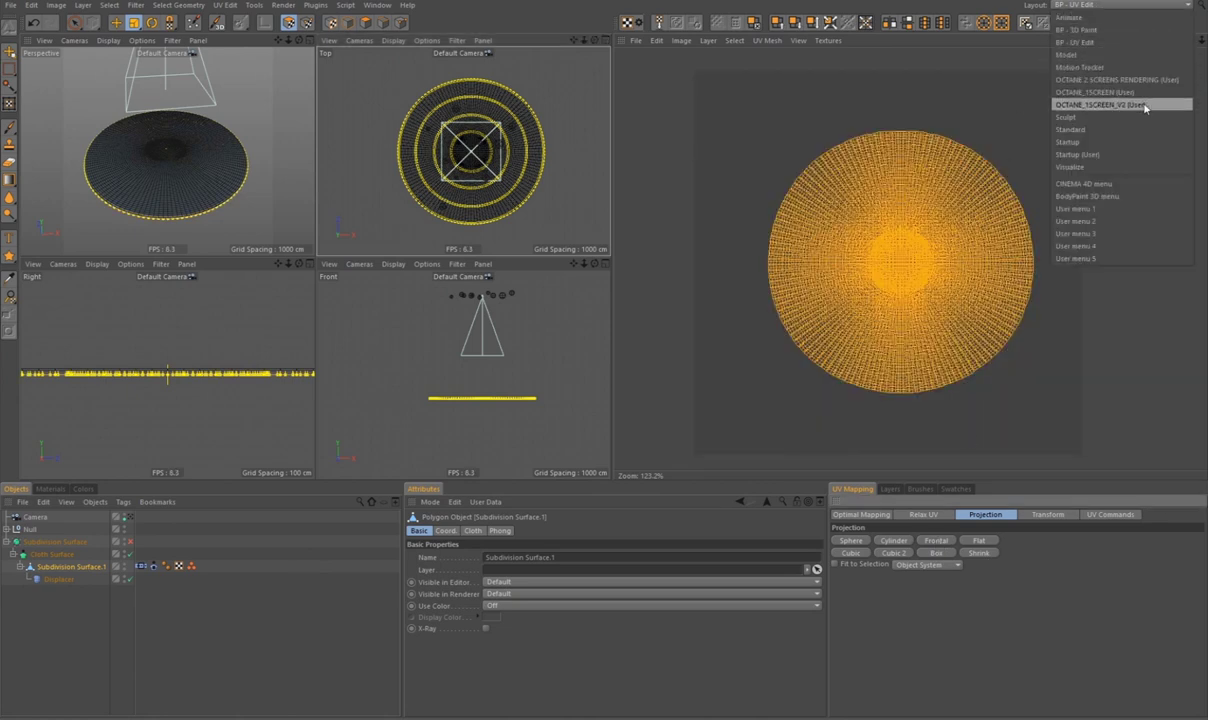
Step: In the Octane layout, add an Octane Area Light left of the disc and enlarge it
left_click(1080, 101)
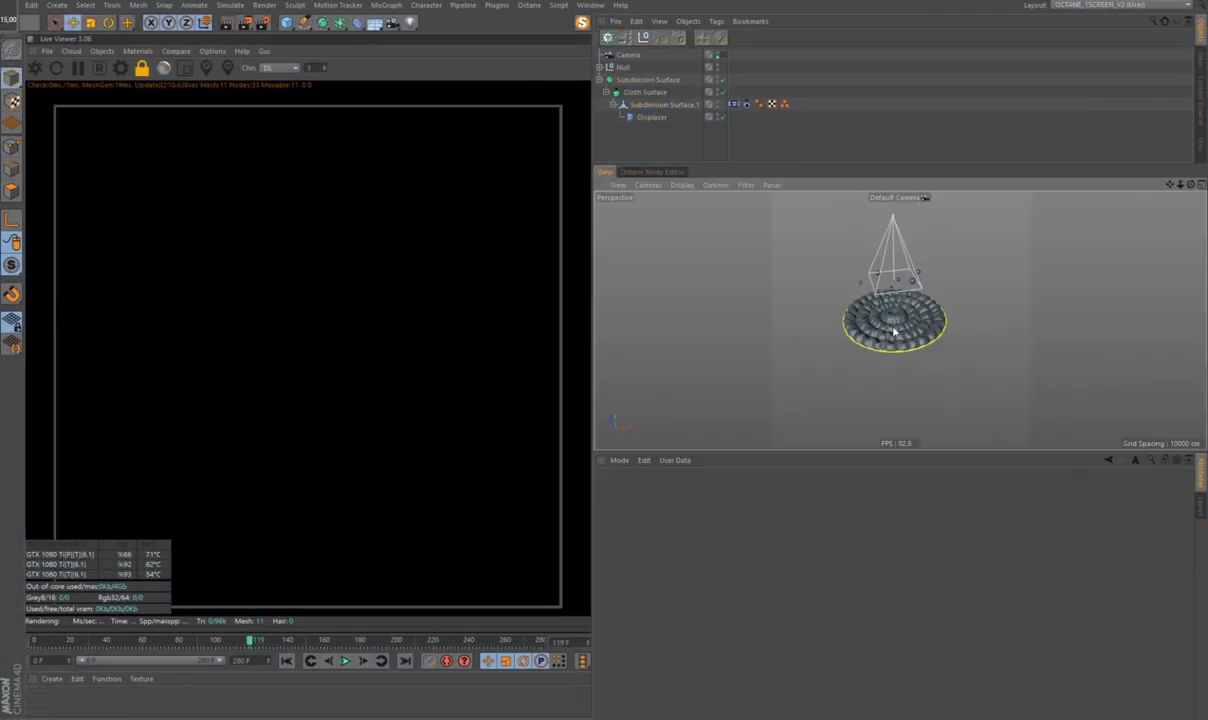
left_click(102, 51)
left_click(120, 114)
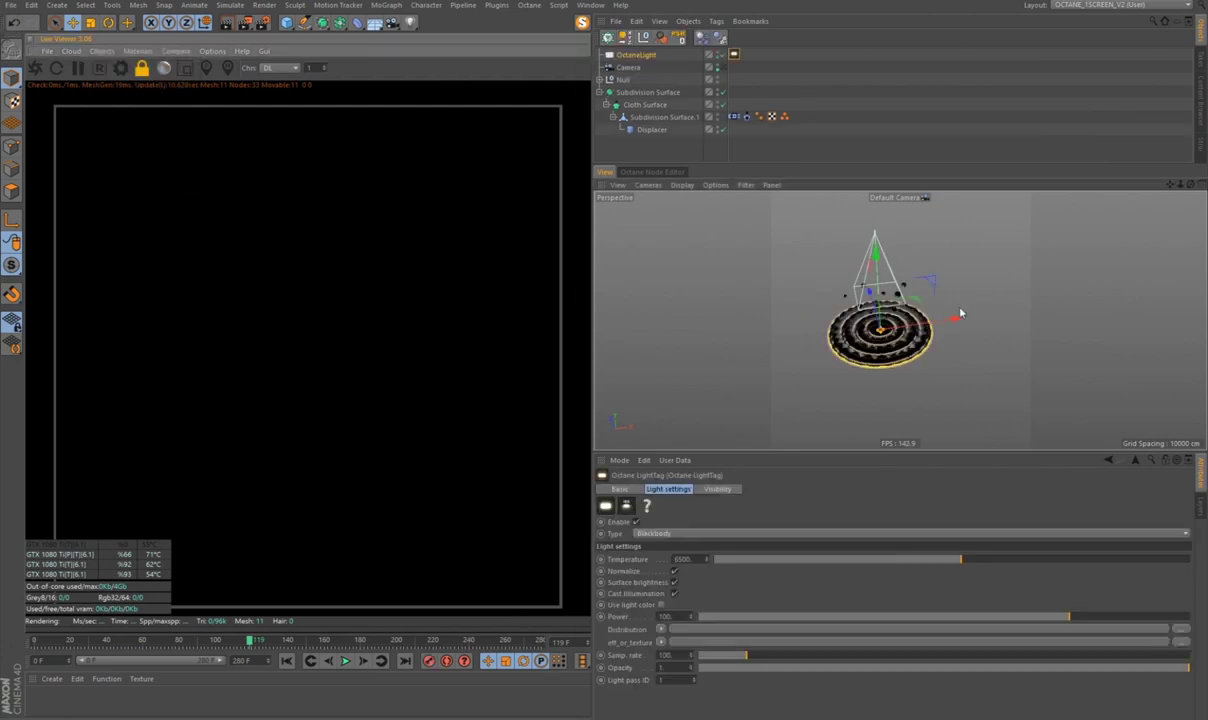
left_click_drag(888, 343, 790, 345)
key("t")
left_click_drag(793, 404, 1092, 266)
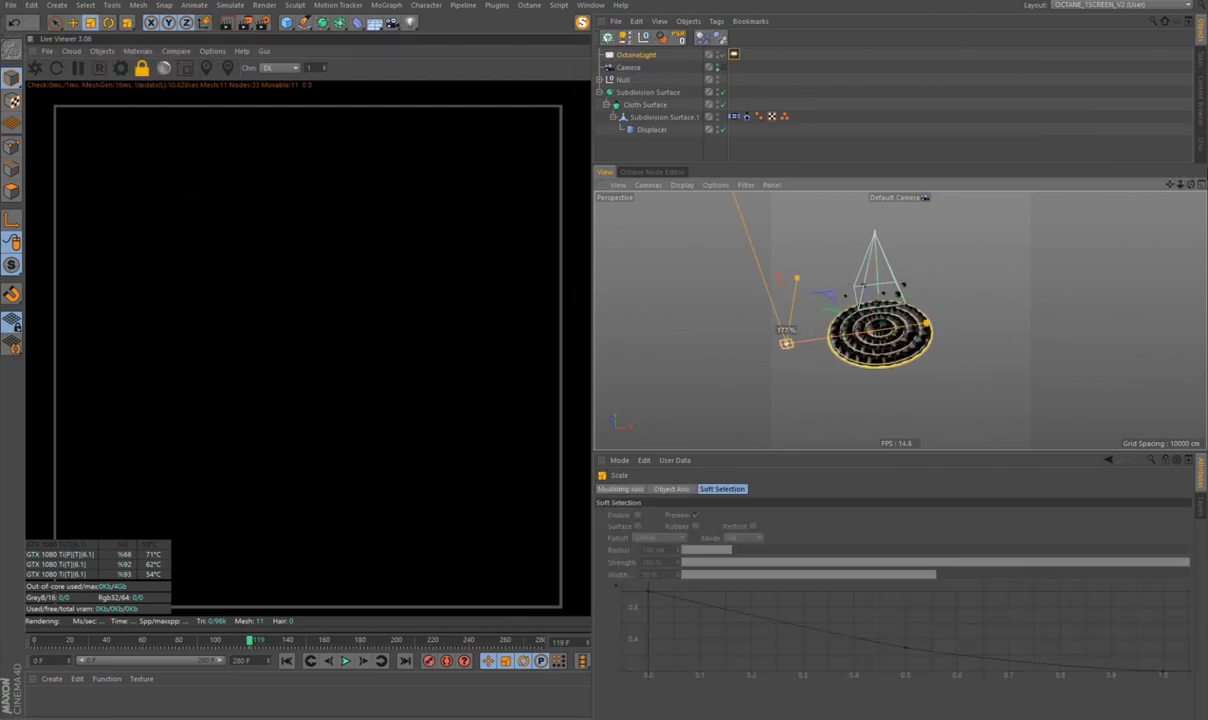
mouse_move(971, 337)
left_mouse_down()
mouse_move(833, 404)
mouse_move(806, 364)
mouse_move(714, 399)
left_mouse_up()
key("r")
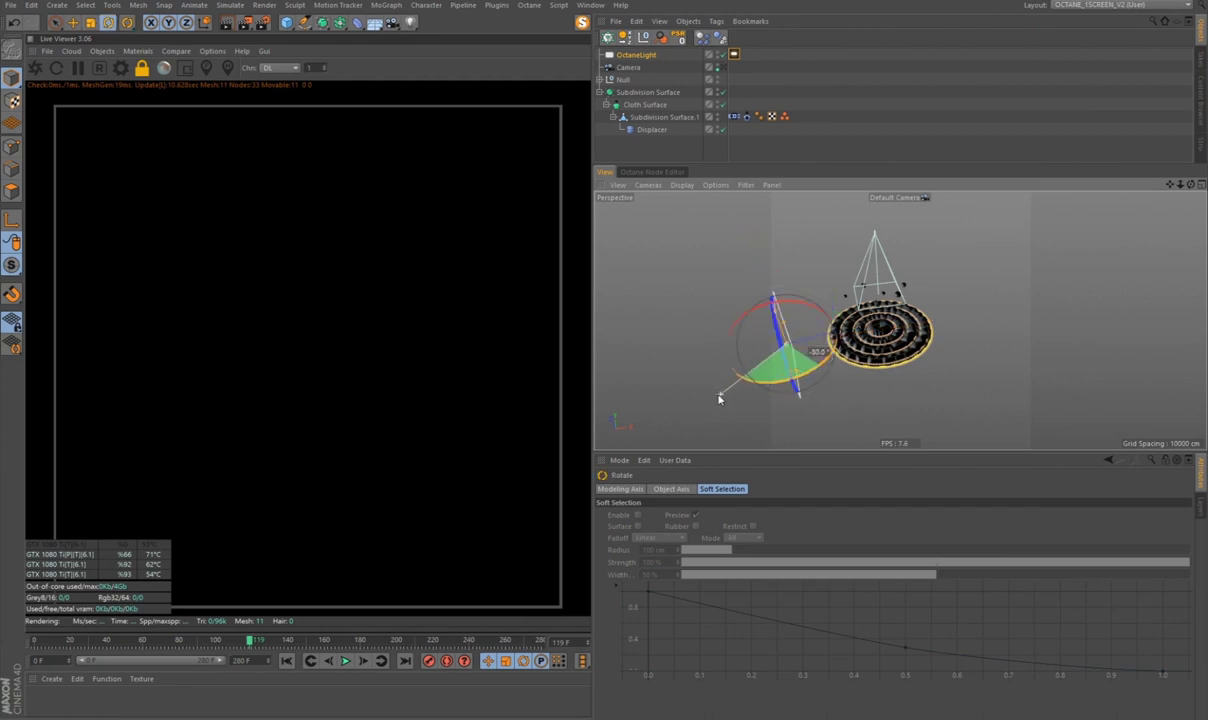
key("e")
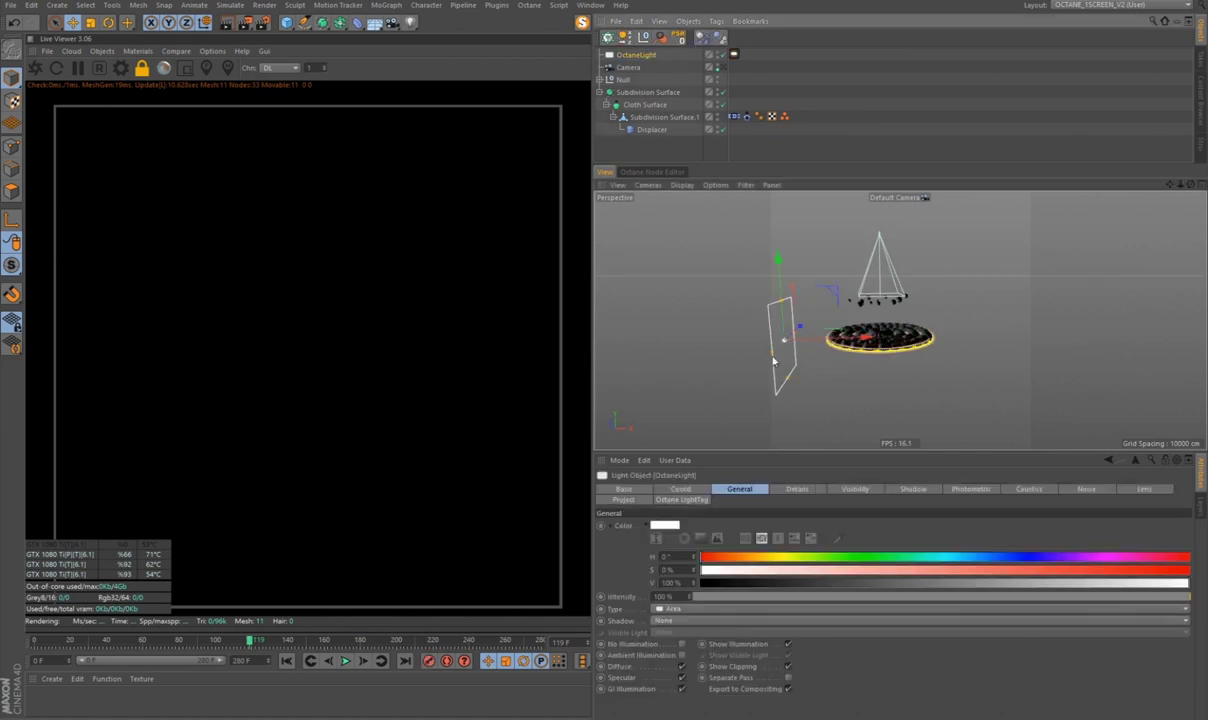
Step: Set the light's position to X -4700 cm, Y 2000 cm and pitch to -12°
left_click(682, 489)
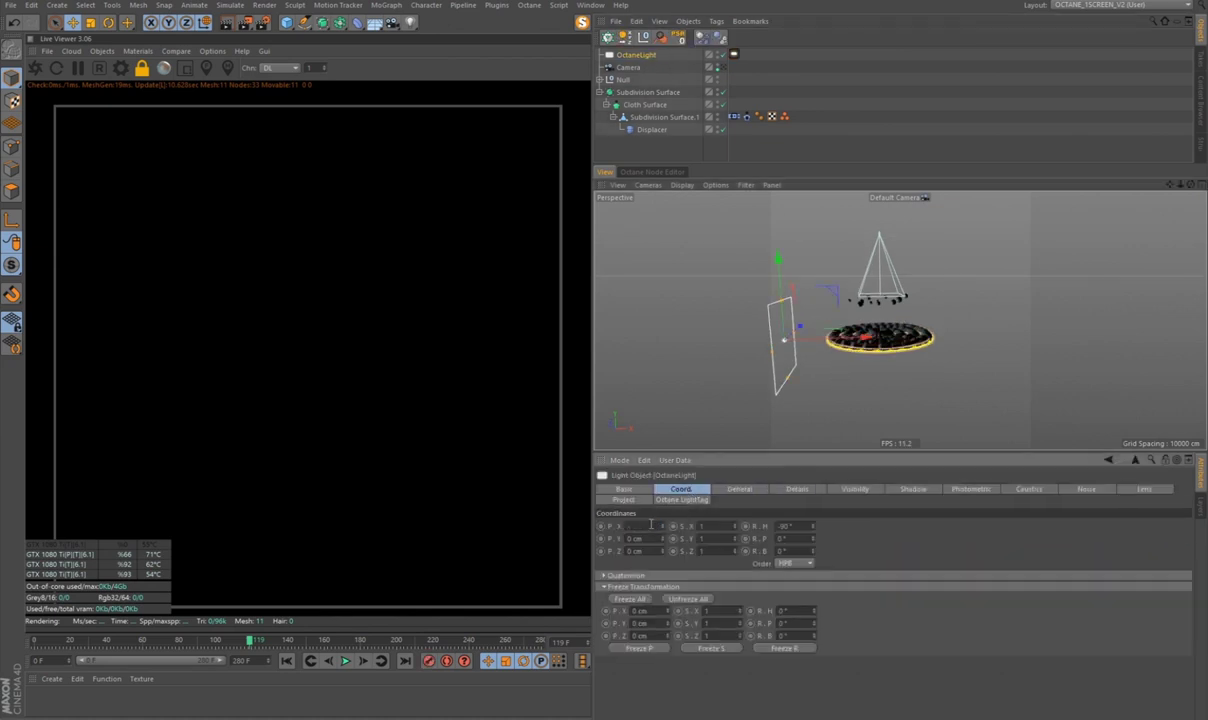
type("-470")
key("Return")
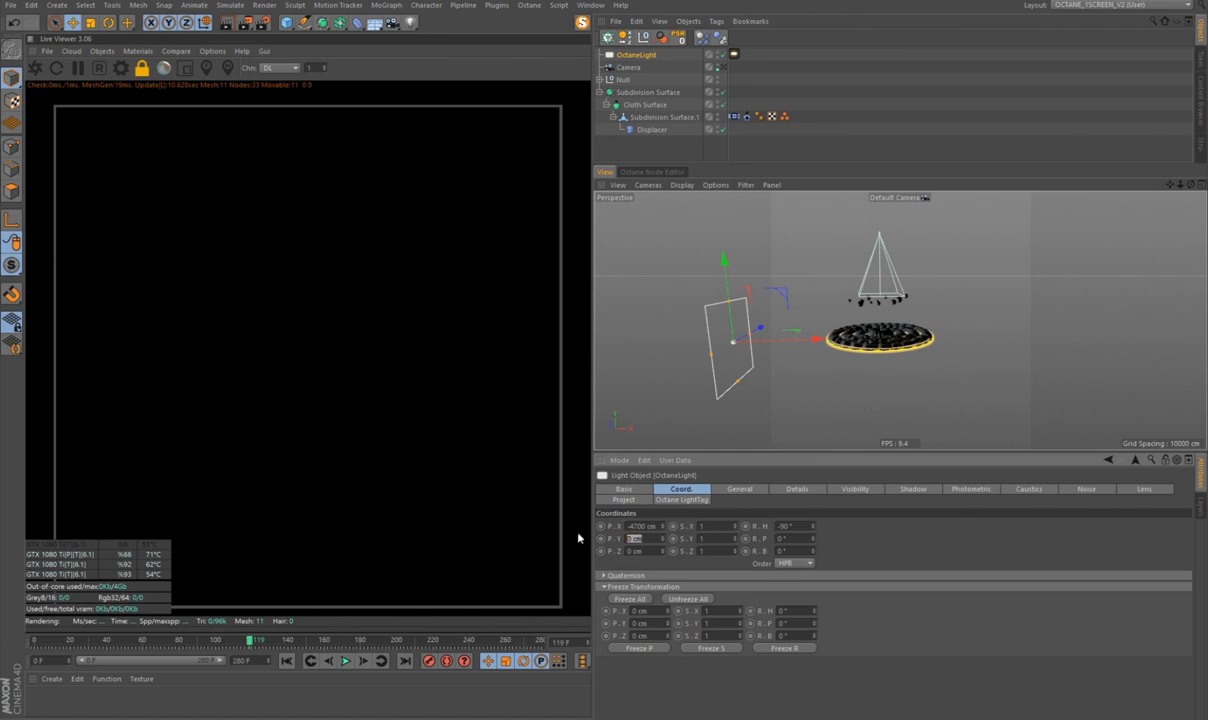
type("2000")
key("Return")
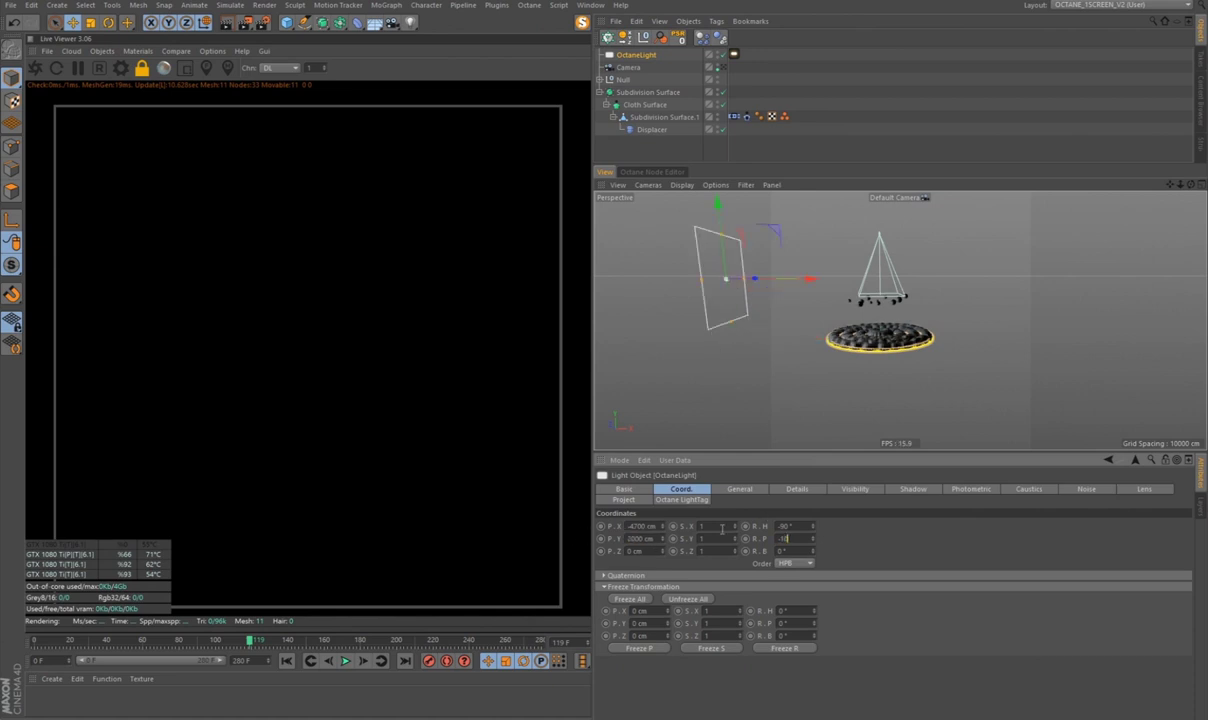
type("-12")
key("Return")
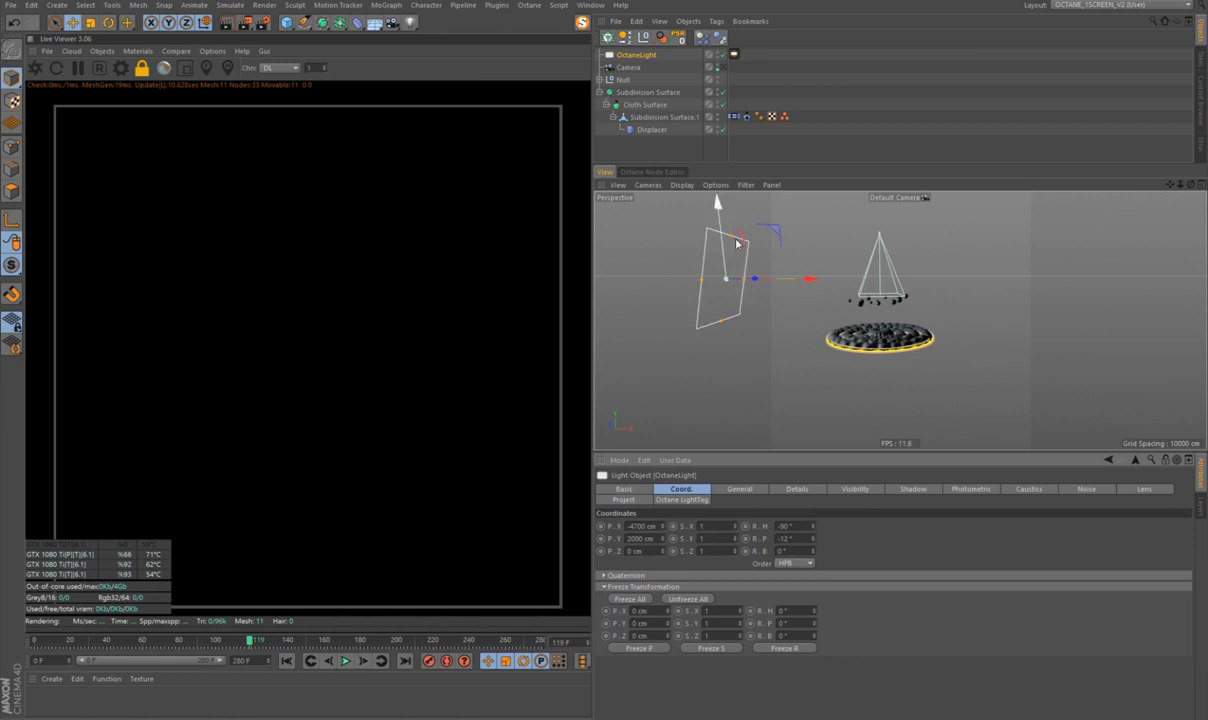
left_click(917, 276)
mouse_move(830, 291)
left_mouse_down("alt")
mouse_move(849, 316)
mouse_move(900, 315)
left_mouse_up("alt")
Step: Set the Octane light's Size X to 3700 cm in its Details tab
left_click(748, 310)
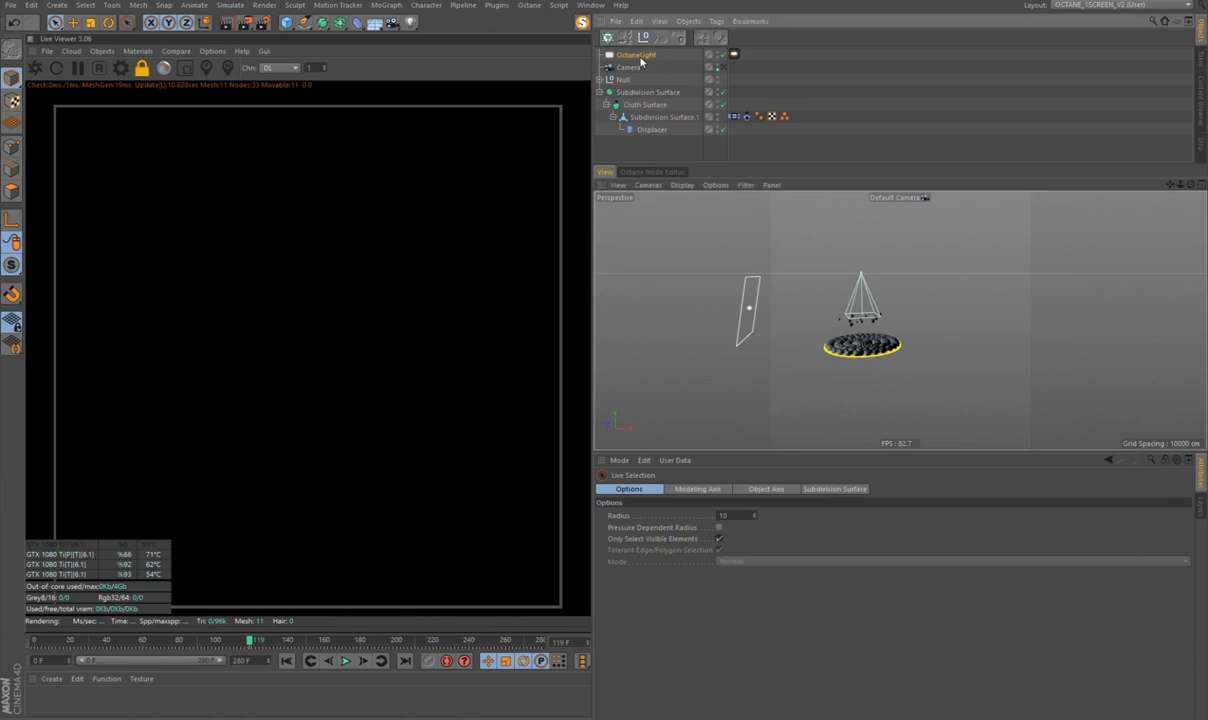
left_click(740, 488)
left_click(796, 489)
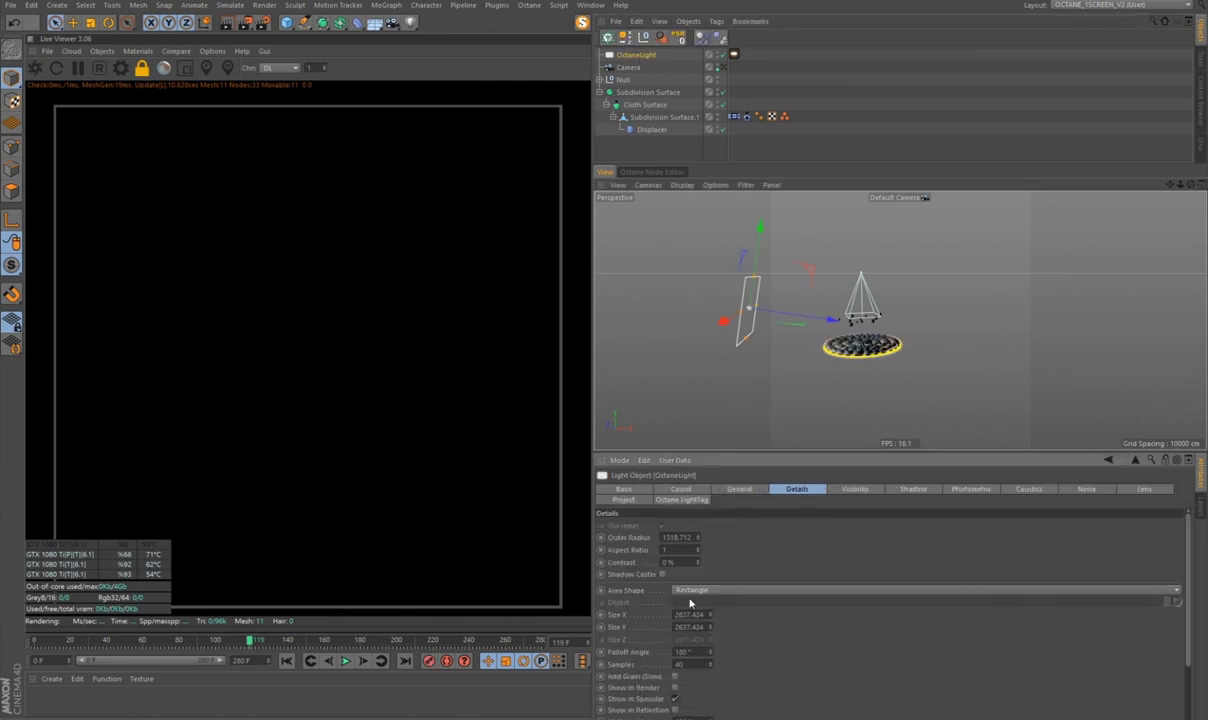
key("Return")
mouse_move(662, 312)
left_mouse_down("alt")
mouse_move(879, 361)
mouse_move(789, 308)
mouse_move(885, 333)
mouse_move(870, 335)
left_mouse_up("alt")
left_click(879, 361)
Step: Start the Live Viewer render and lower the light tag's Power to 37
left_click(35, 67)
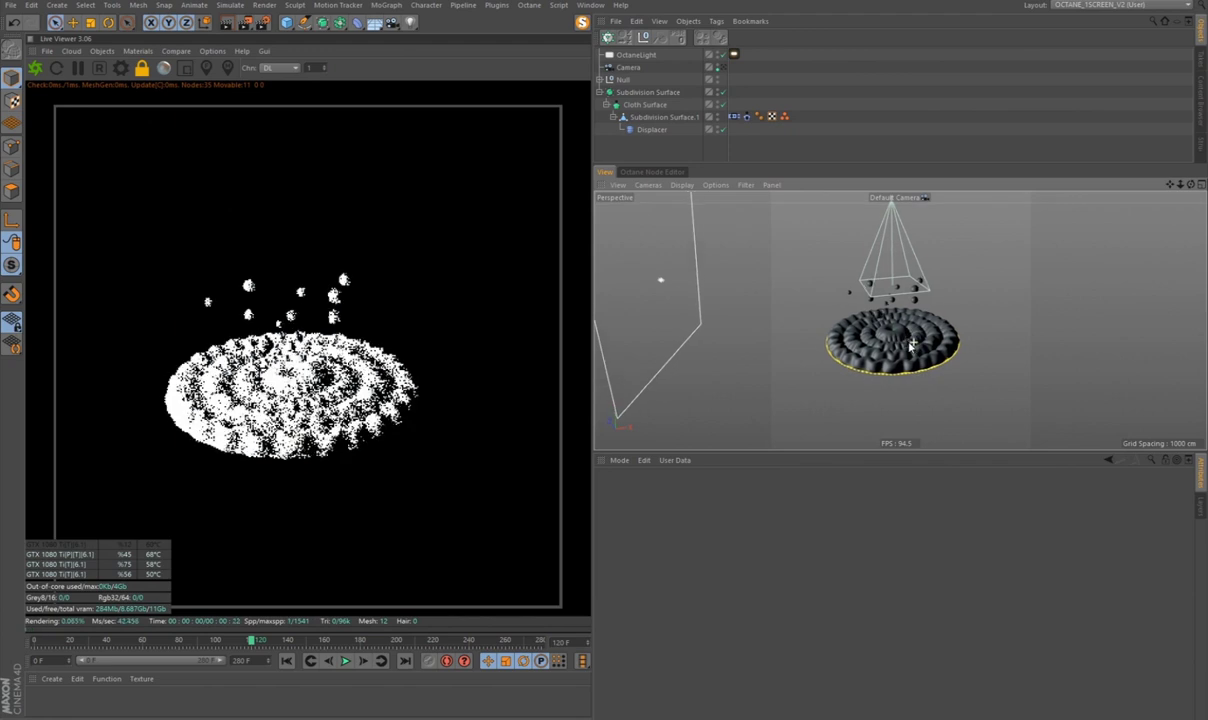
left_click(636, 55)
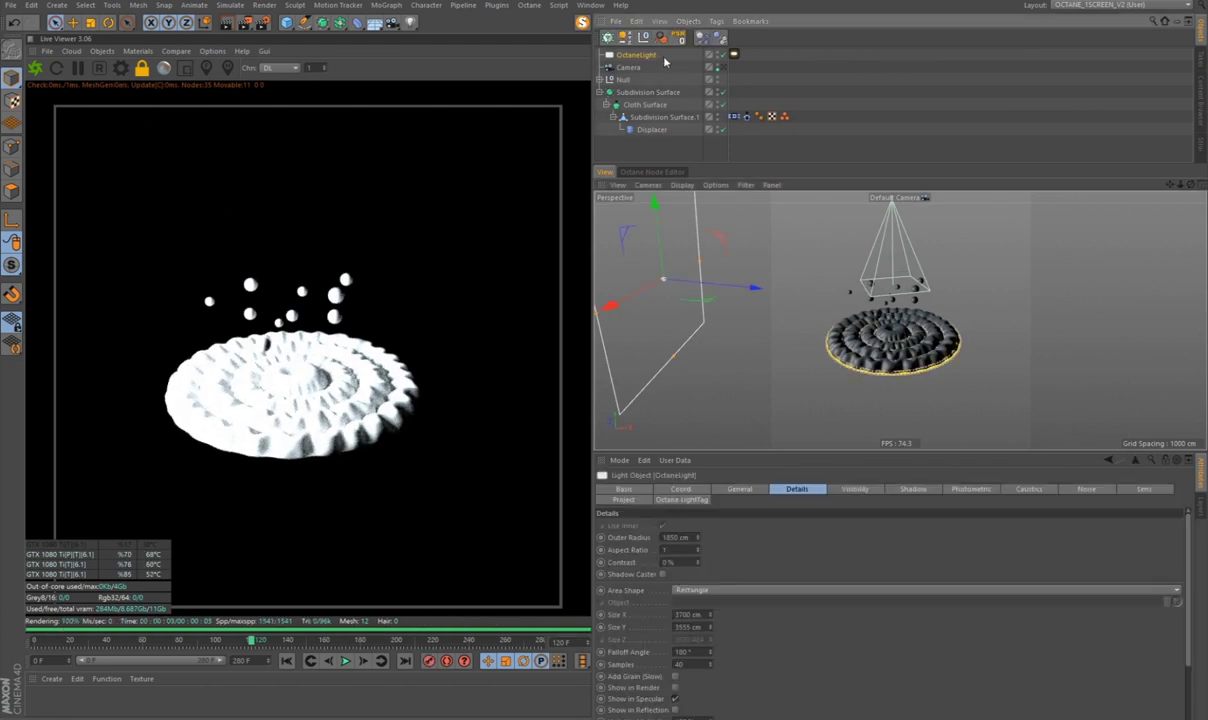
left_click(733, 55)
left_click(680, 617)
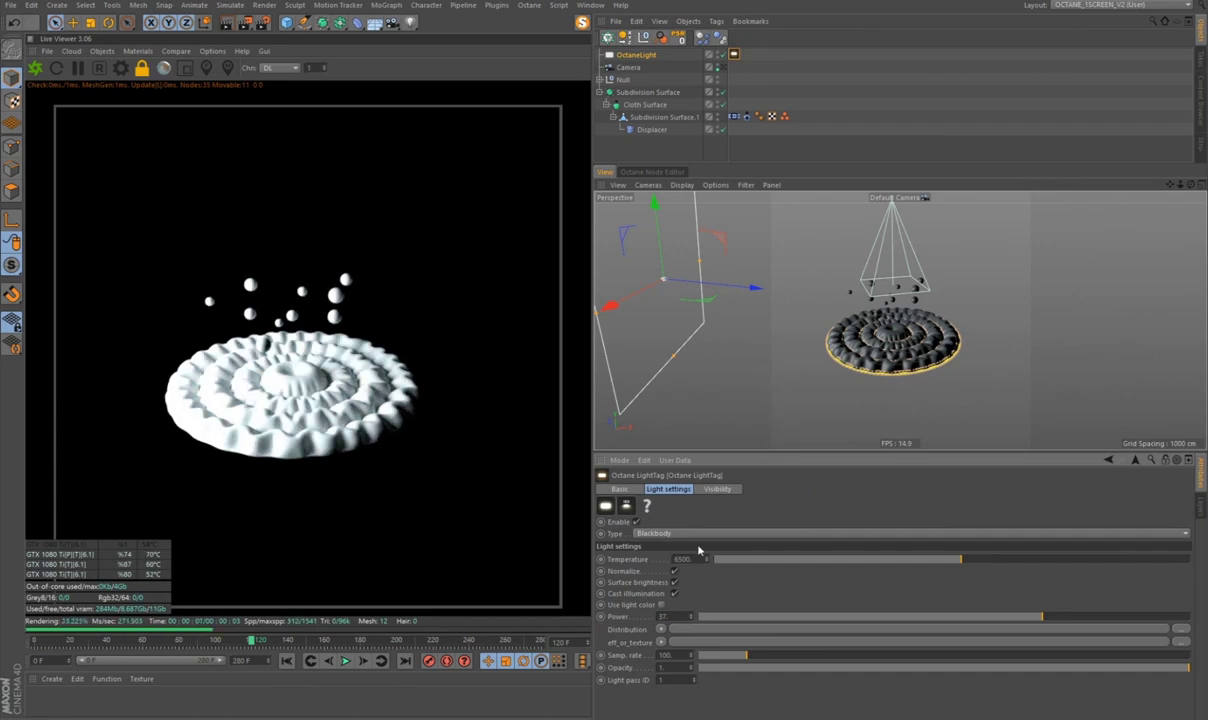
key("Return")
Step: Render top-down through the scene camera, check Octane's Kernels settings, then return to Default Camera
mouse_move(880, 330)
left_mouse_down("alt")
mouse_move(913, 390)
mouse_move(912, 345)
left_mouse_up("alt")
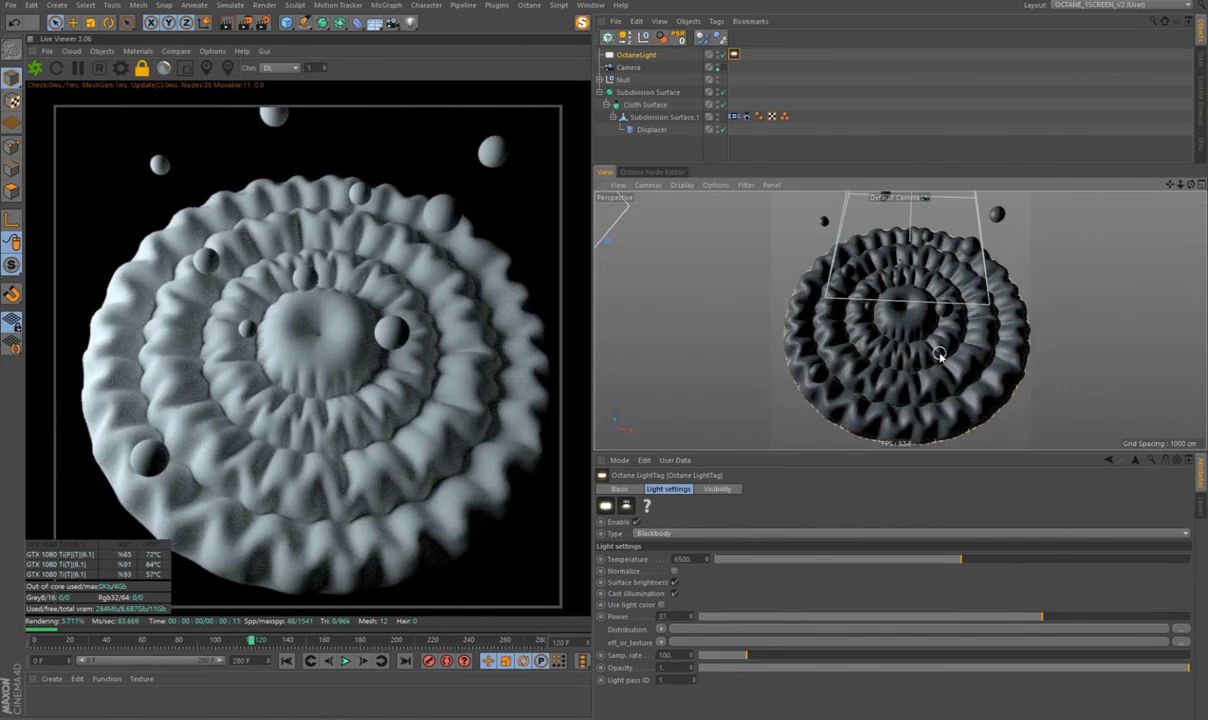
left_click(721, 67)
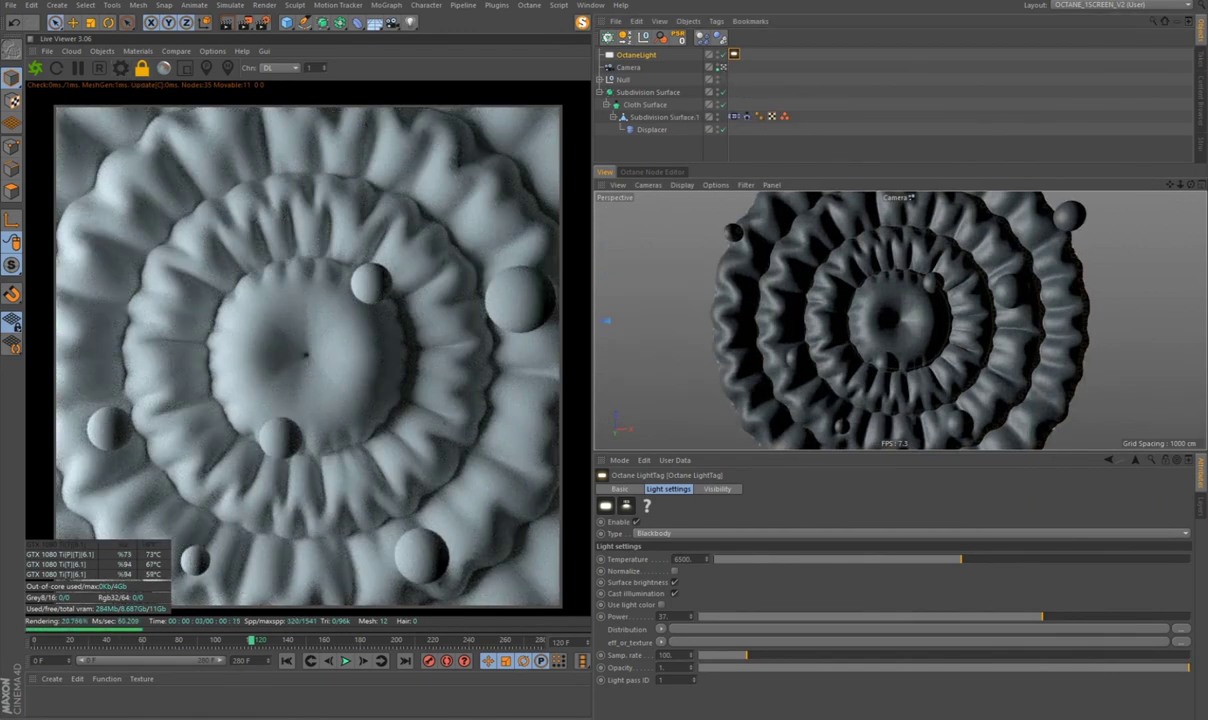
mouse_move(867, 179)
left_mouse_down()
mouse_move(921, 190)
mouse_move(874, 198)
left_mouse_up()
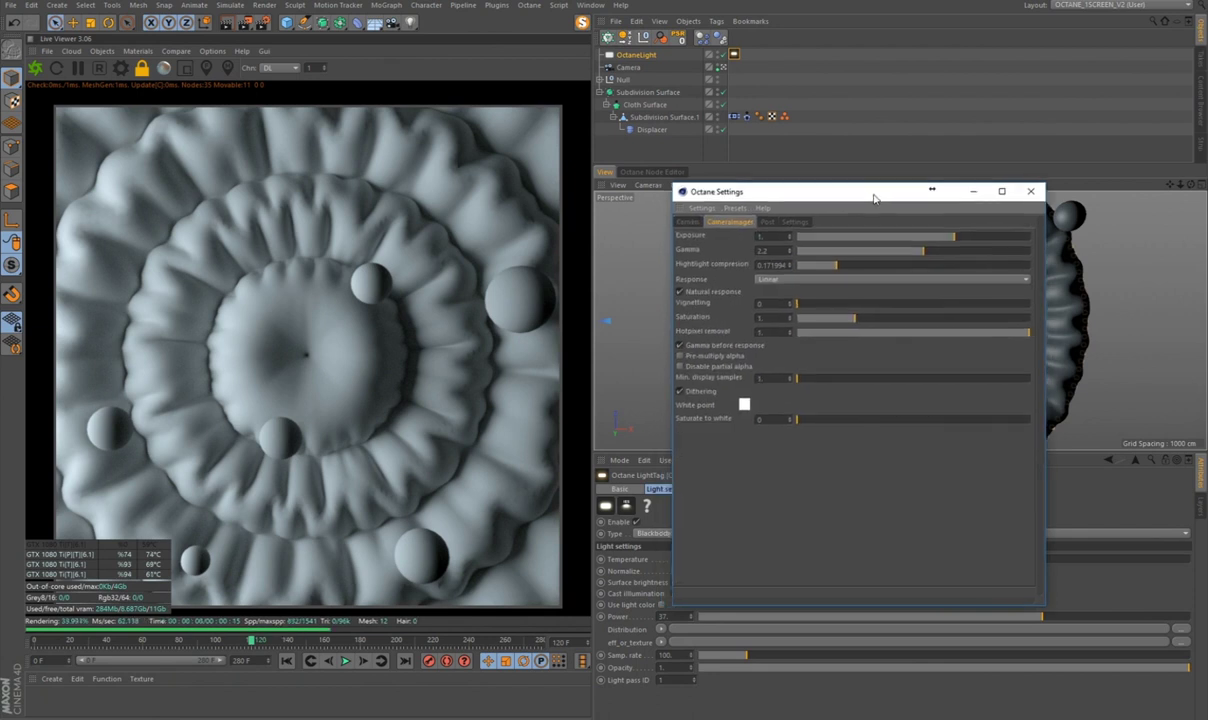
left_click(688, 222)
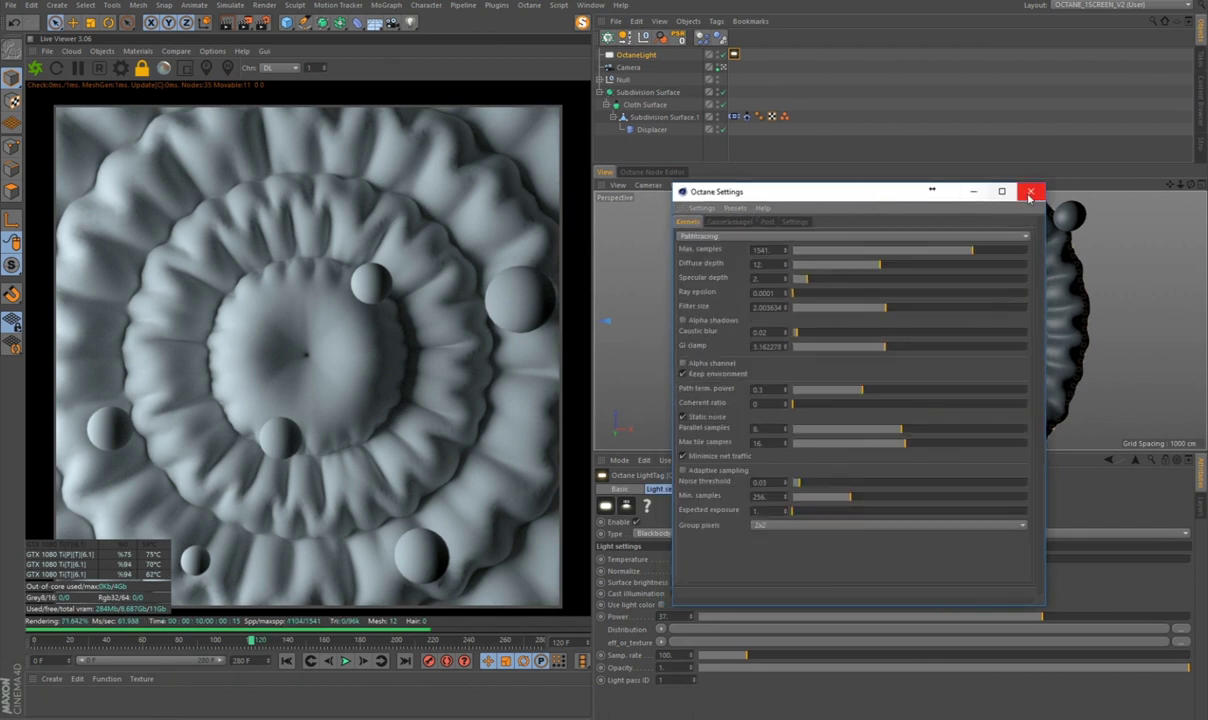
left_click(1031, 191)
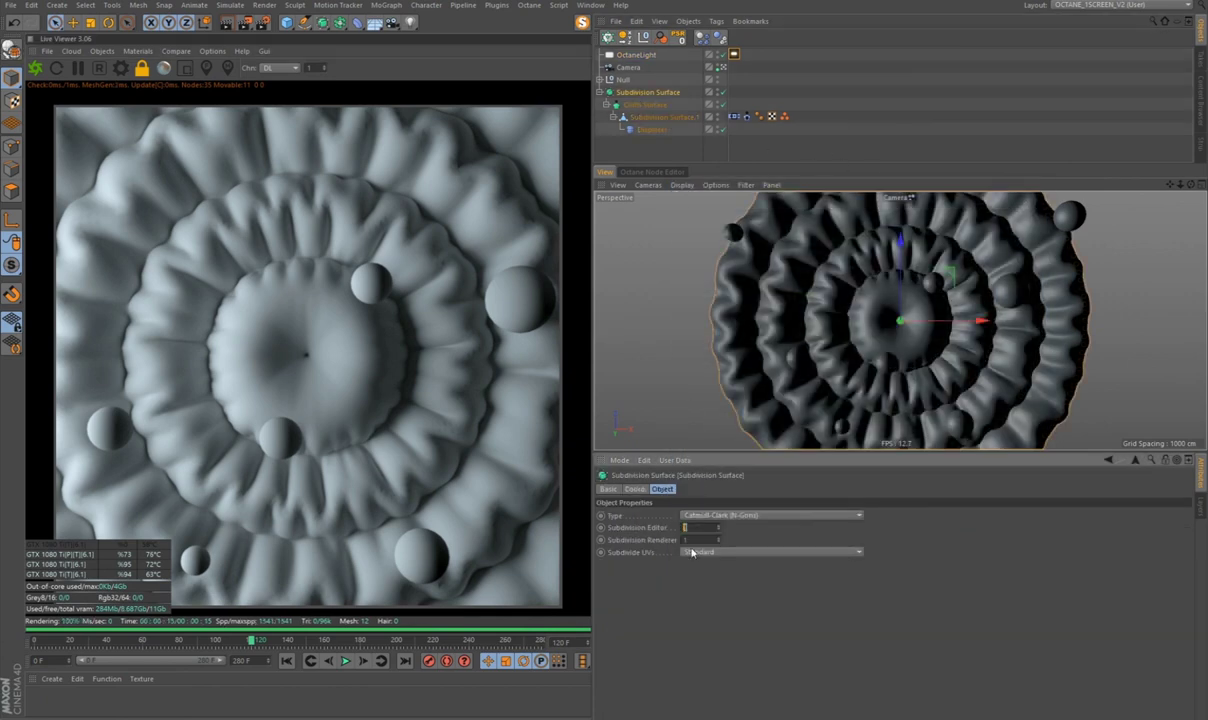
left_click(669, 152)
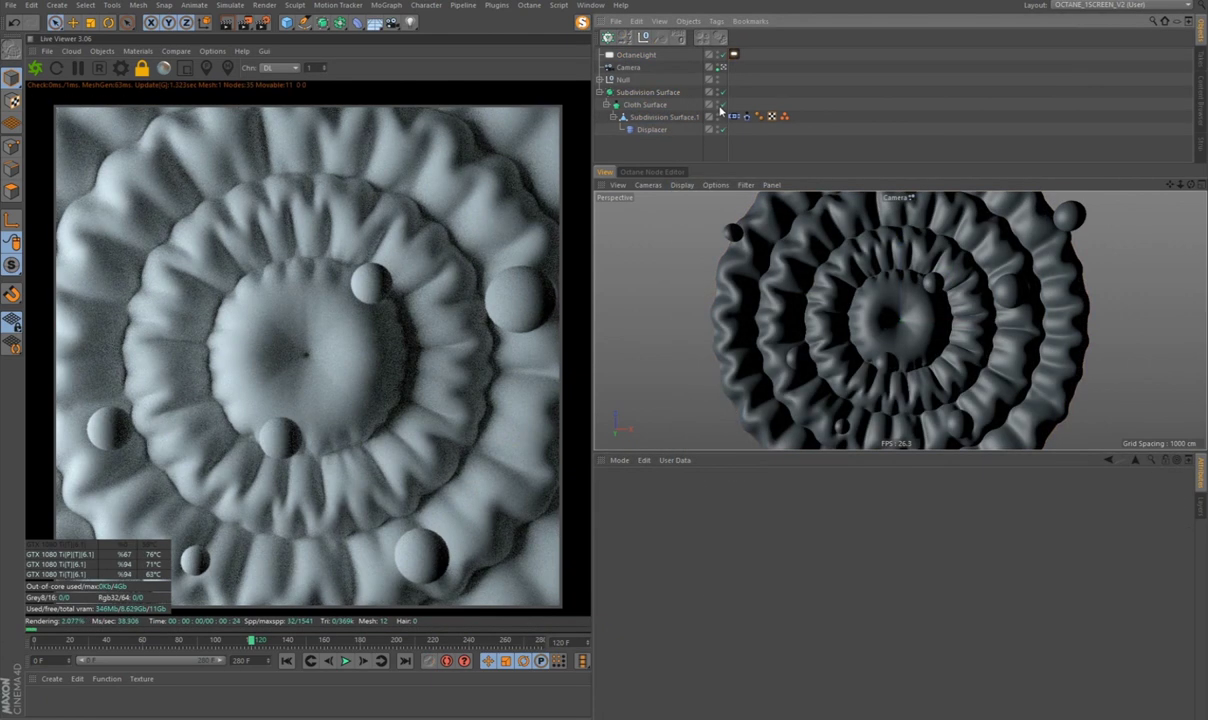
left_click(721, 66)
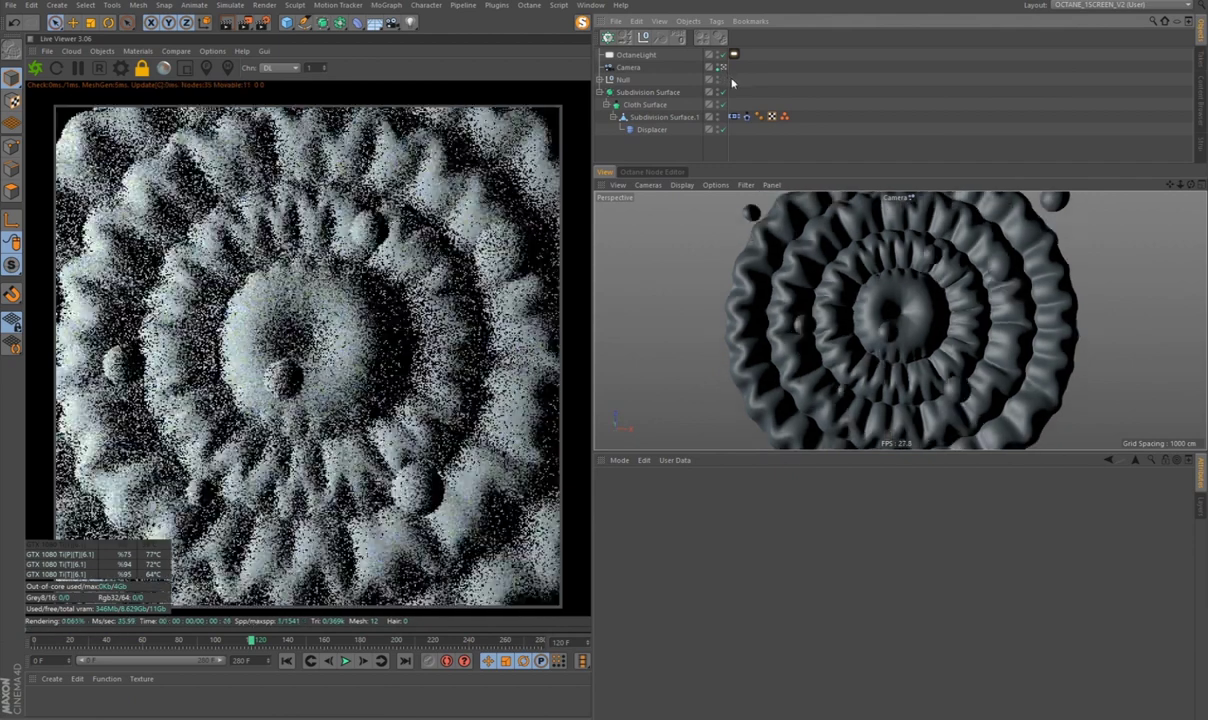
Step: Add a Sphere with a 3535 cm radius around the scene, then view it through the scene Camera
left_click(287, 22)
left_click(458, 49)
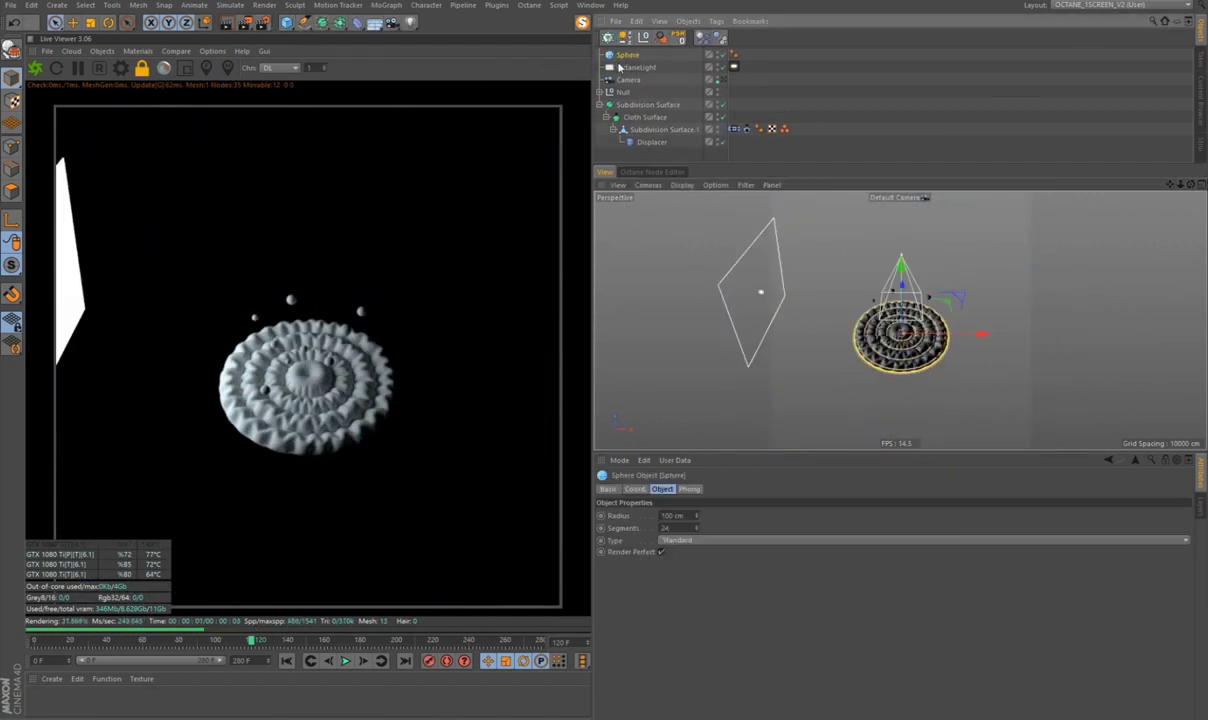
left_click_drag(698, 519, 642, 513)
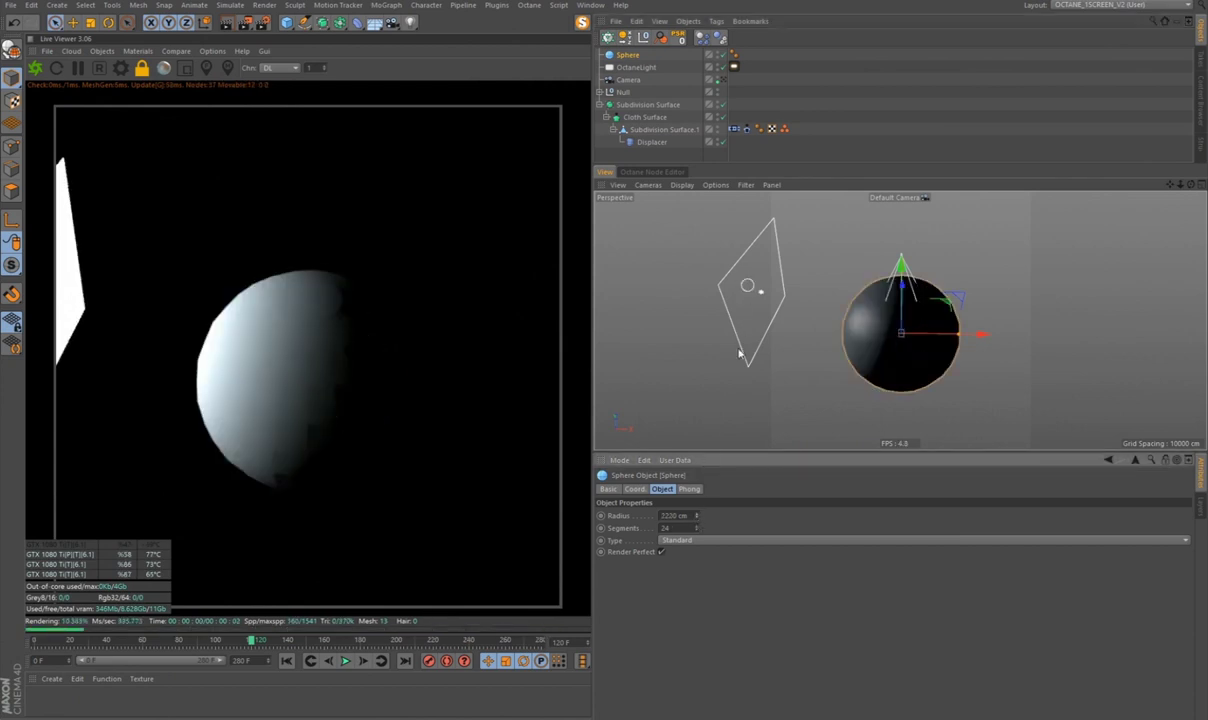
key("Return")
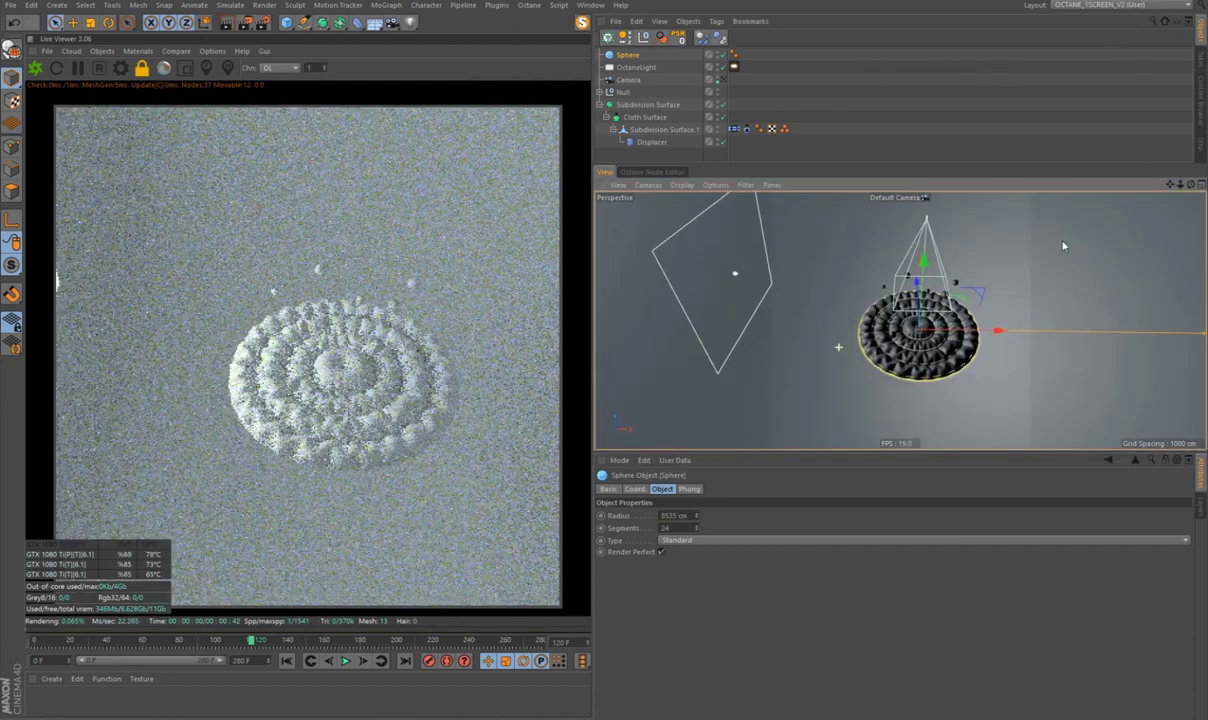
left_click_drag(1064, 246, 917, 391, "alt")
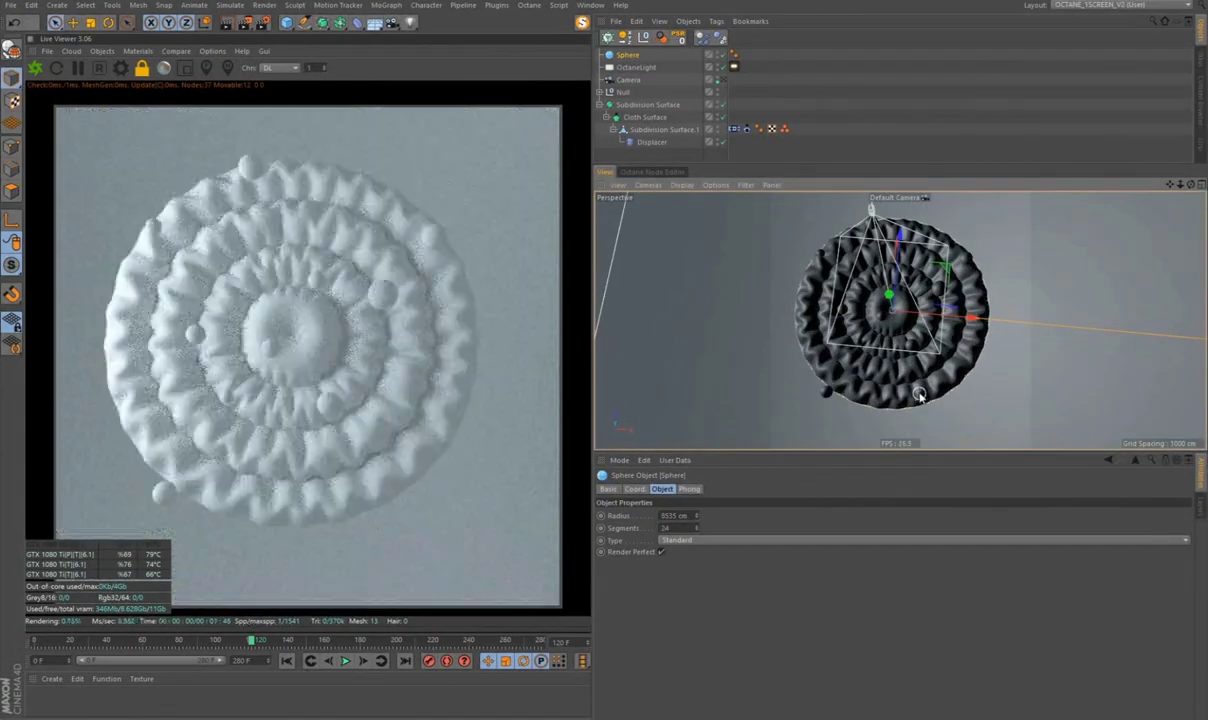
left_click(721, 80)
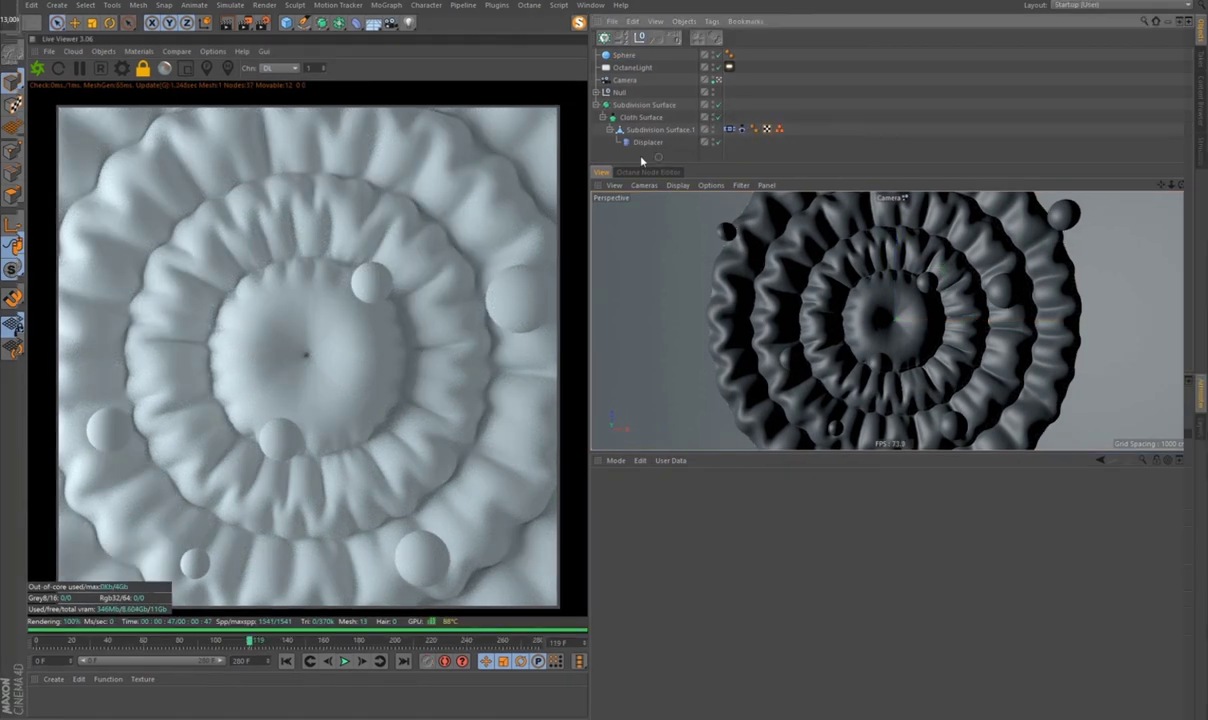
Step: Create a new Octane material and set its type to Glossy
left_click(138, 51)
left_click(168, 104)
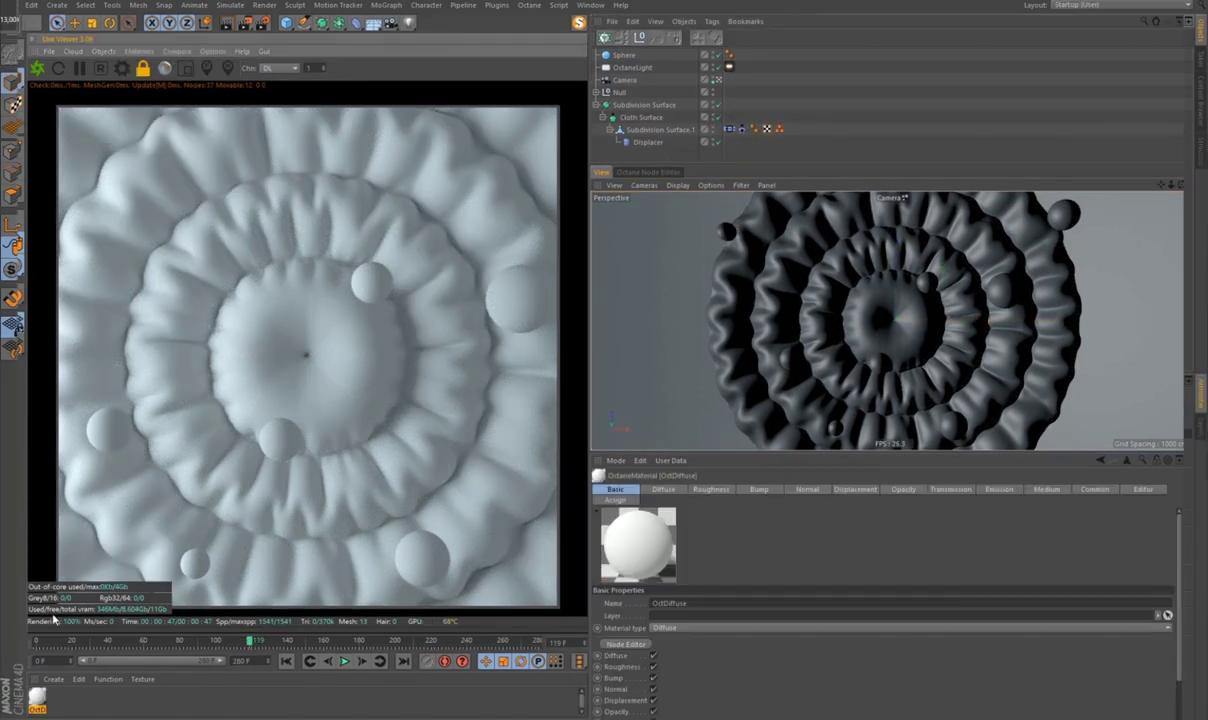
double_click(37, 704)
left_click(273, 350)
left_click(266, 362)
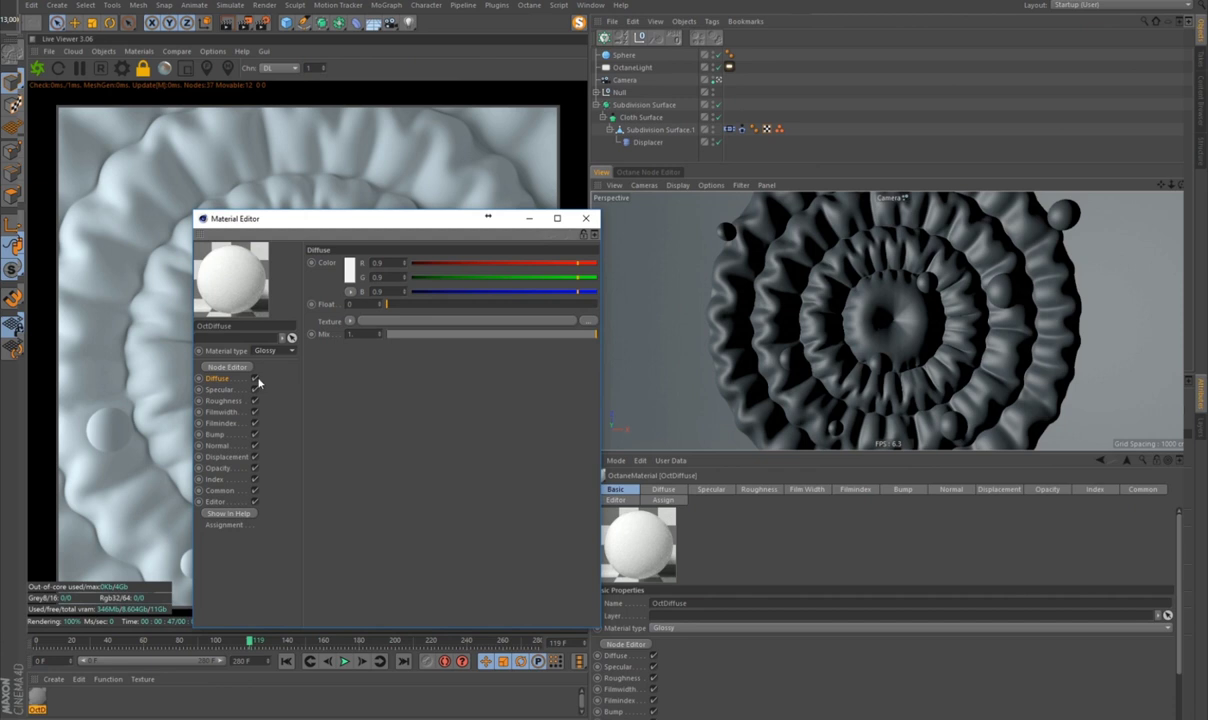
left_click(585, 218)
Step: Set the material's diffuse to yellow (R 0.9, G 0.6, B 0) and apply it to the Subdivision Surface cloth
left_click(648, 172)
left_click(766, 260)
left_click(1013, 211)
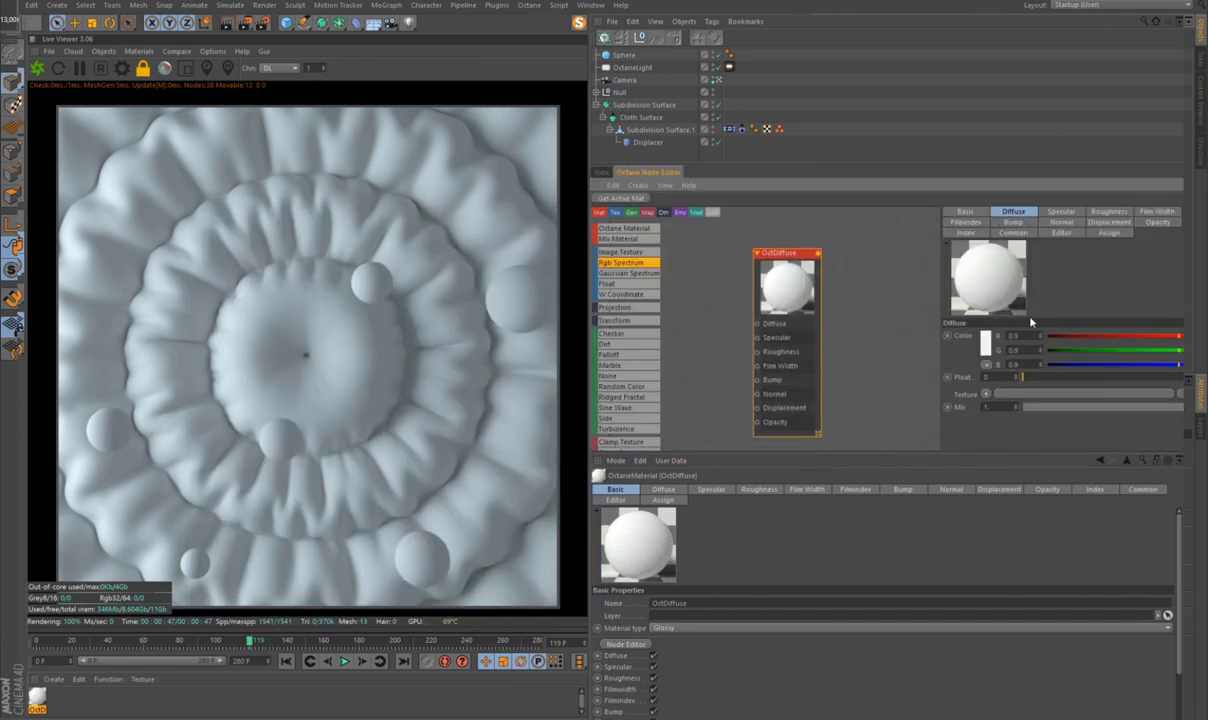
left_click_drag(1061, 369, 1034, 364)
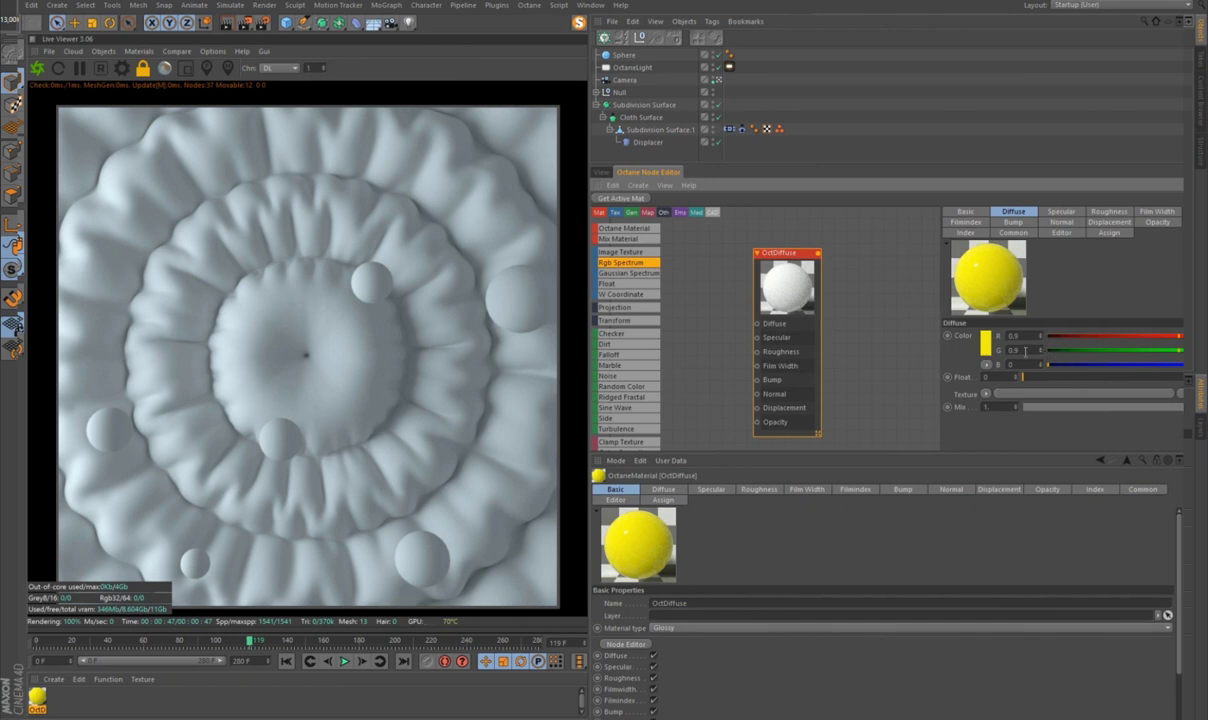
type("0.6")
key("Return")
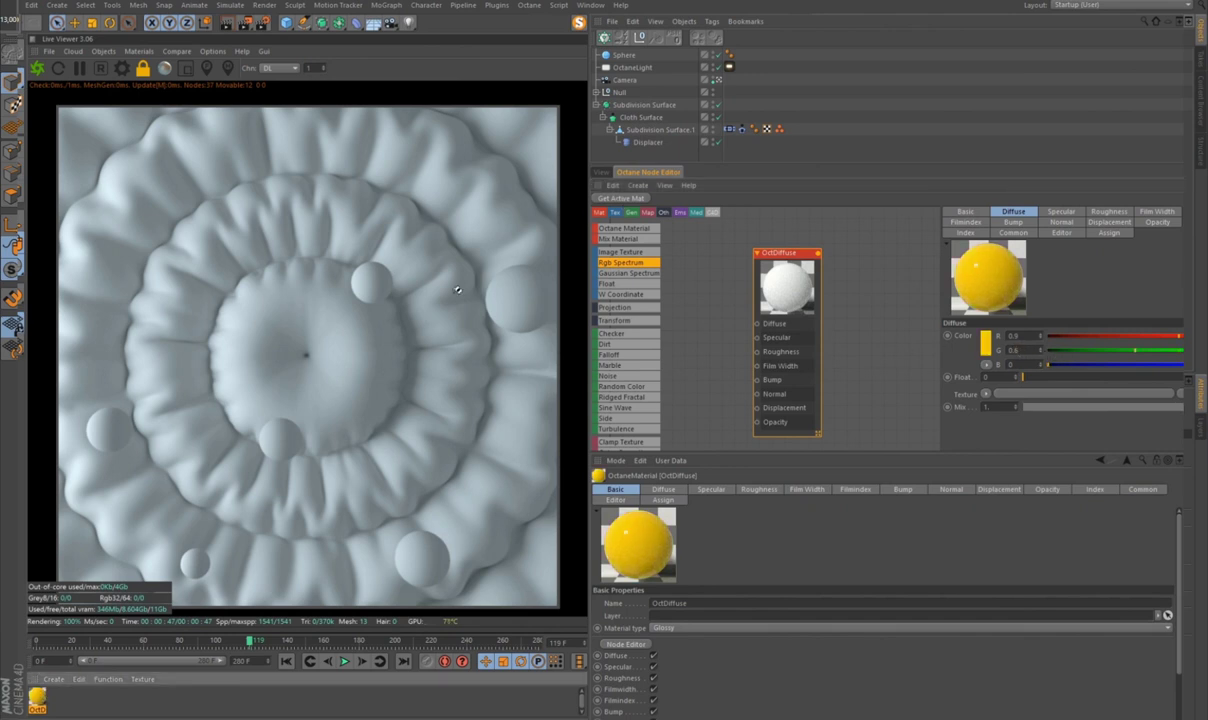
left_click_drag(457, 290, 445, 305)
Step: Lower the yellow material's specular to about 0.128 and set its roughness to 0.3
left_click(966, 233)
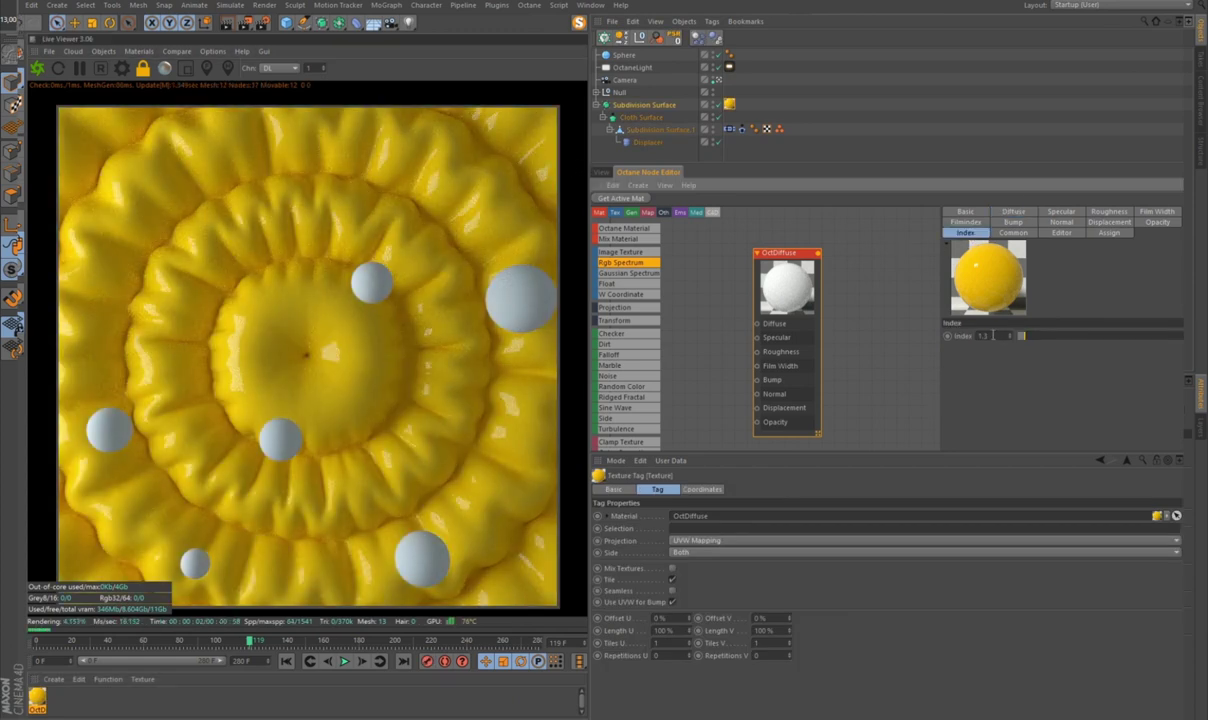
left_click(1060, 212)
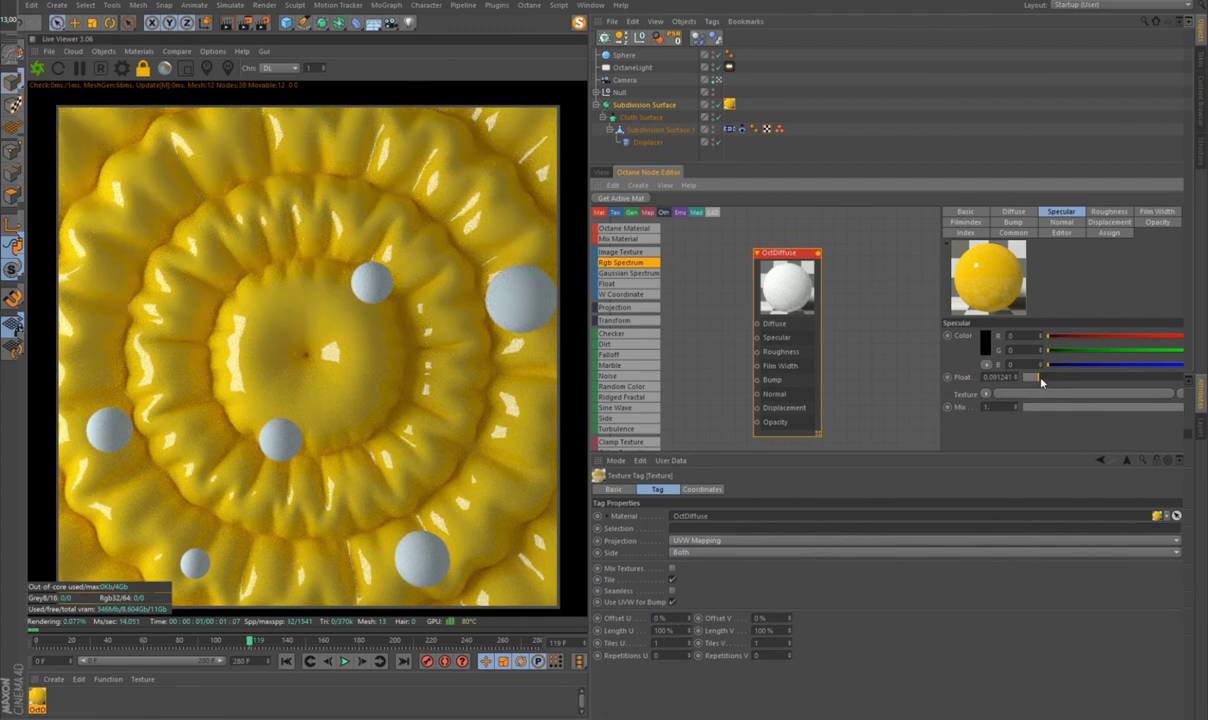
left_click_drag(1036, 381, 1036, 383)
left_click(1042, 376)
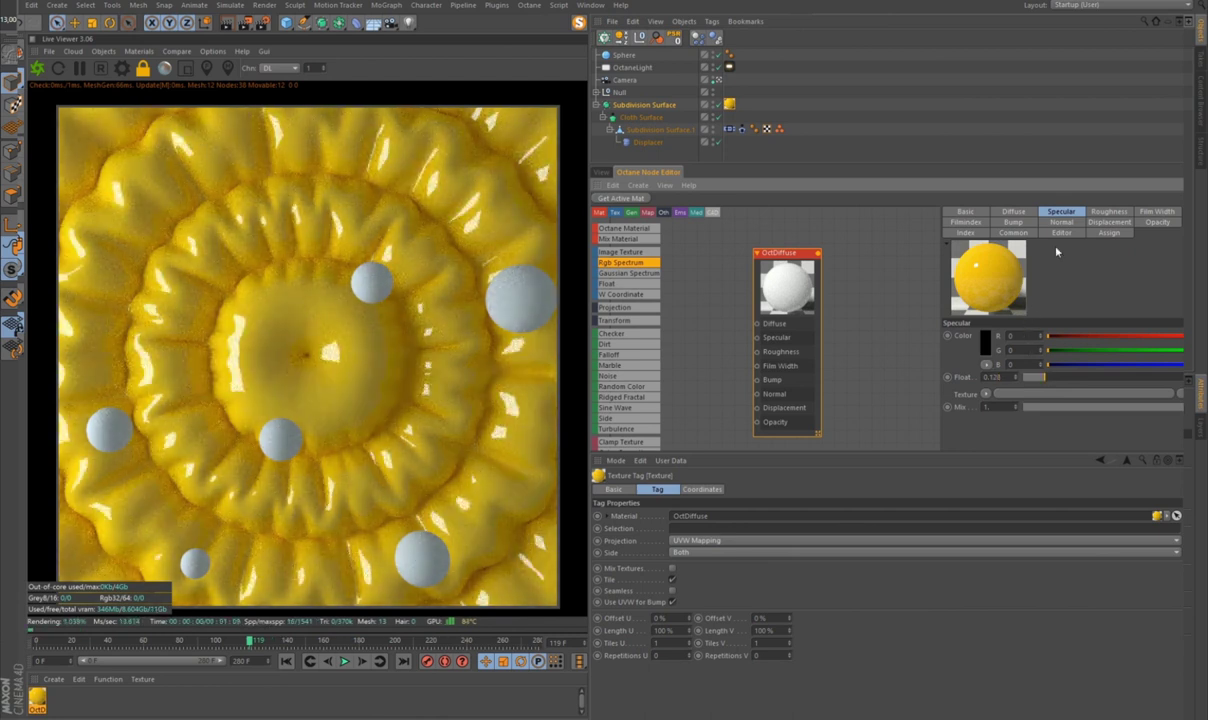
left_click(1108, 212)
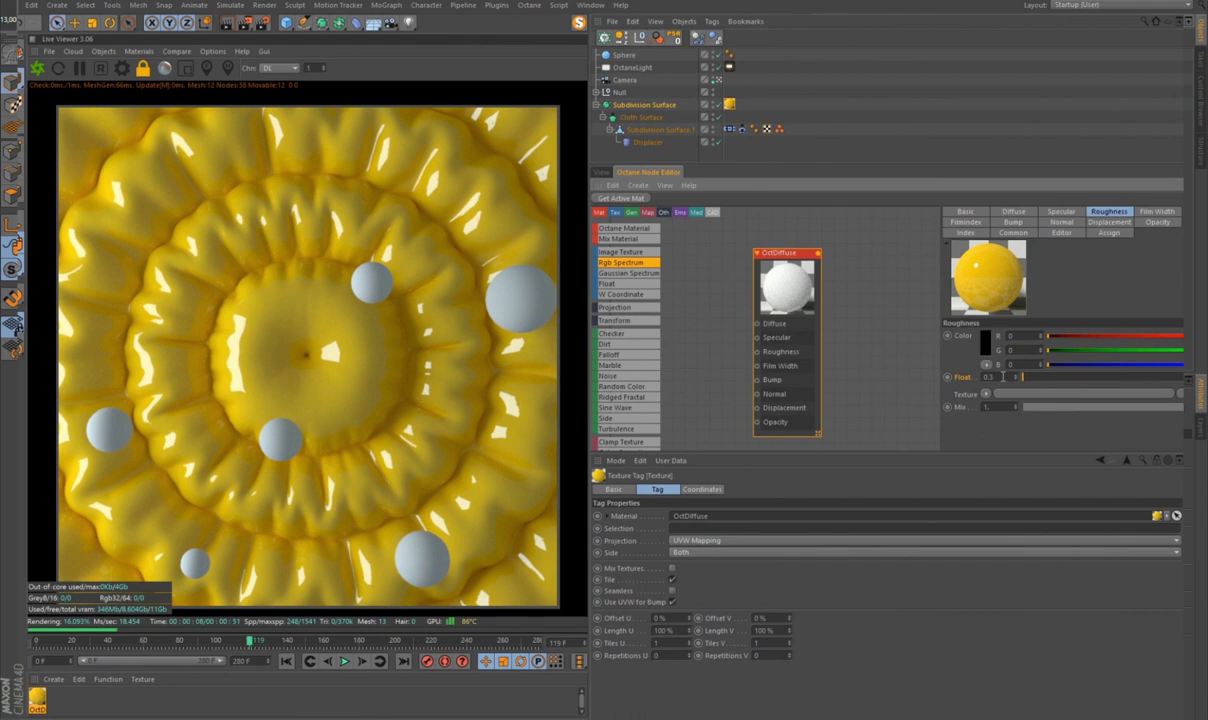
key("Return")
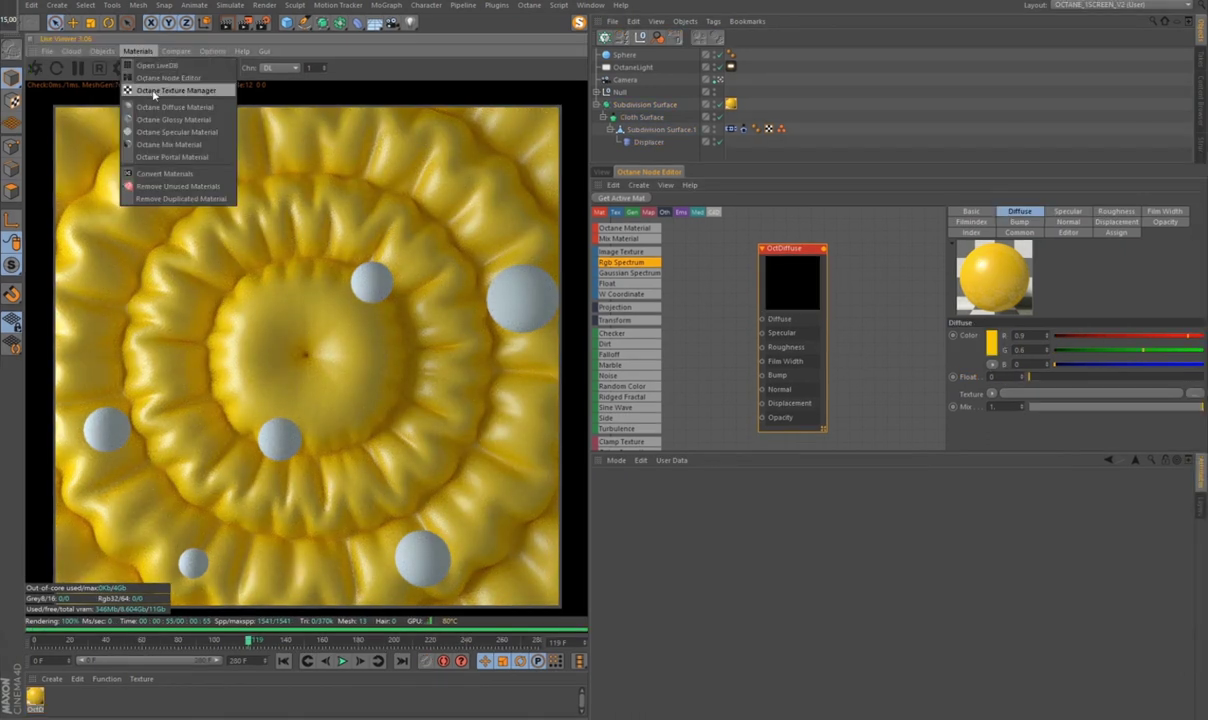
Step: Create a second glossy Octane material for the spheres with a roughness of 0.1
left_click(151, 113)
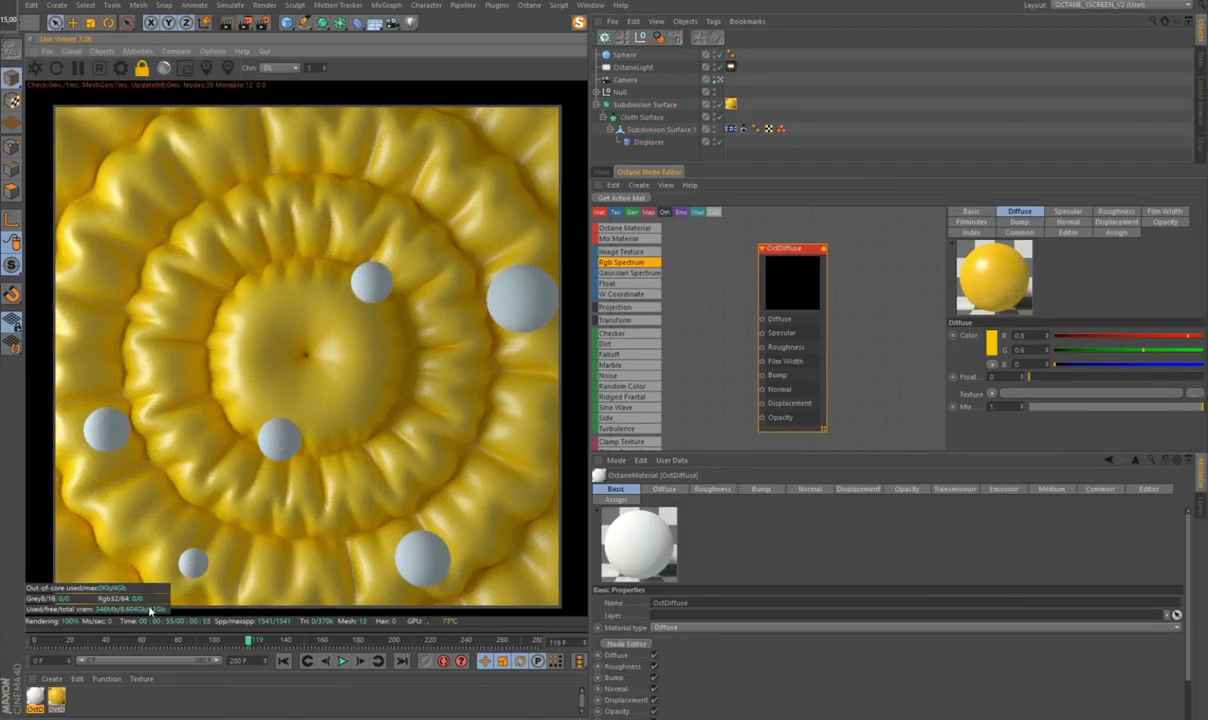
left_click(636, 645)
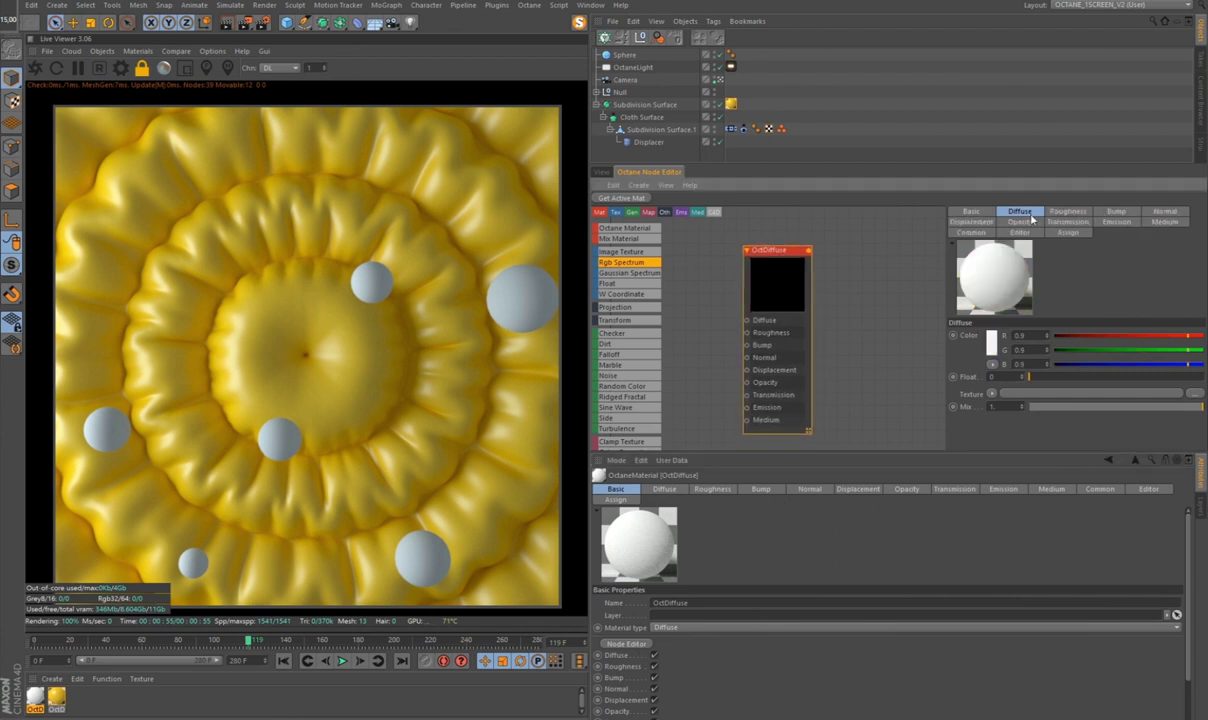
left_click_drag(1188, 336, 1171, 334)
left_click(1070, 212)
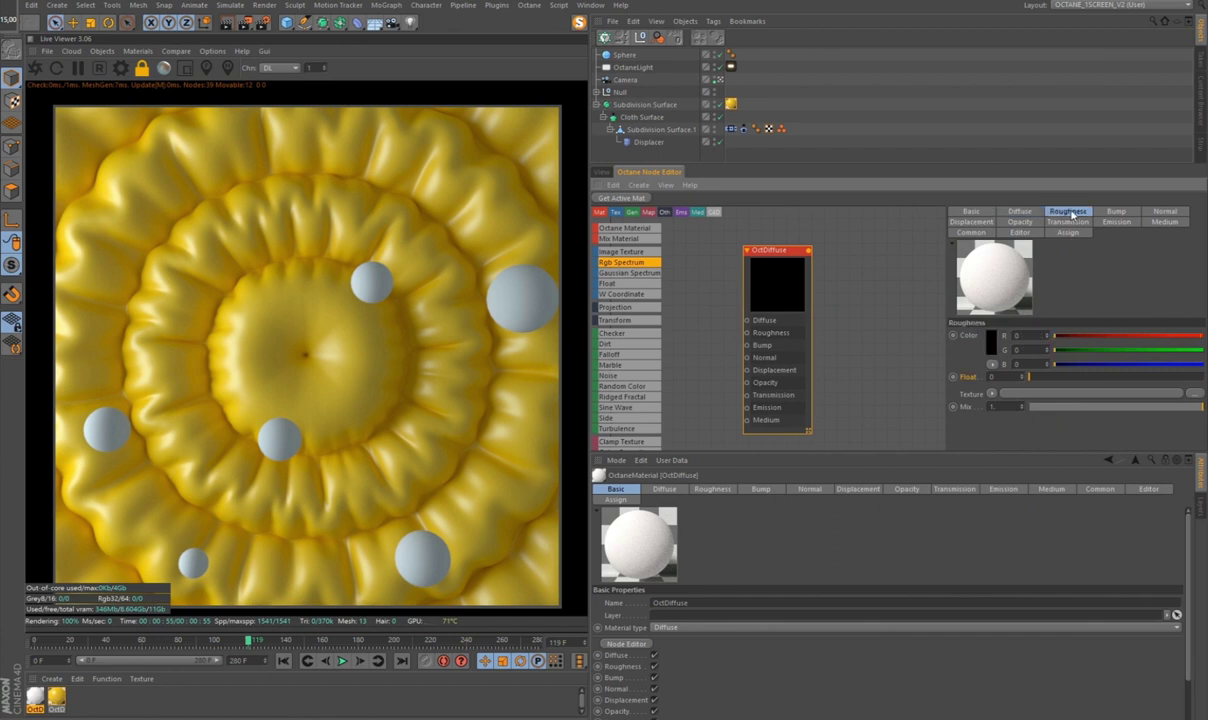
left_click(971, 212)
left_click(1040, 362)
left_click(1025, 380)
left_click(1019, 212)
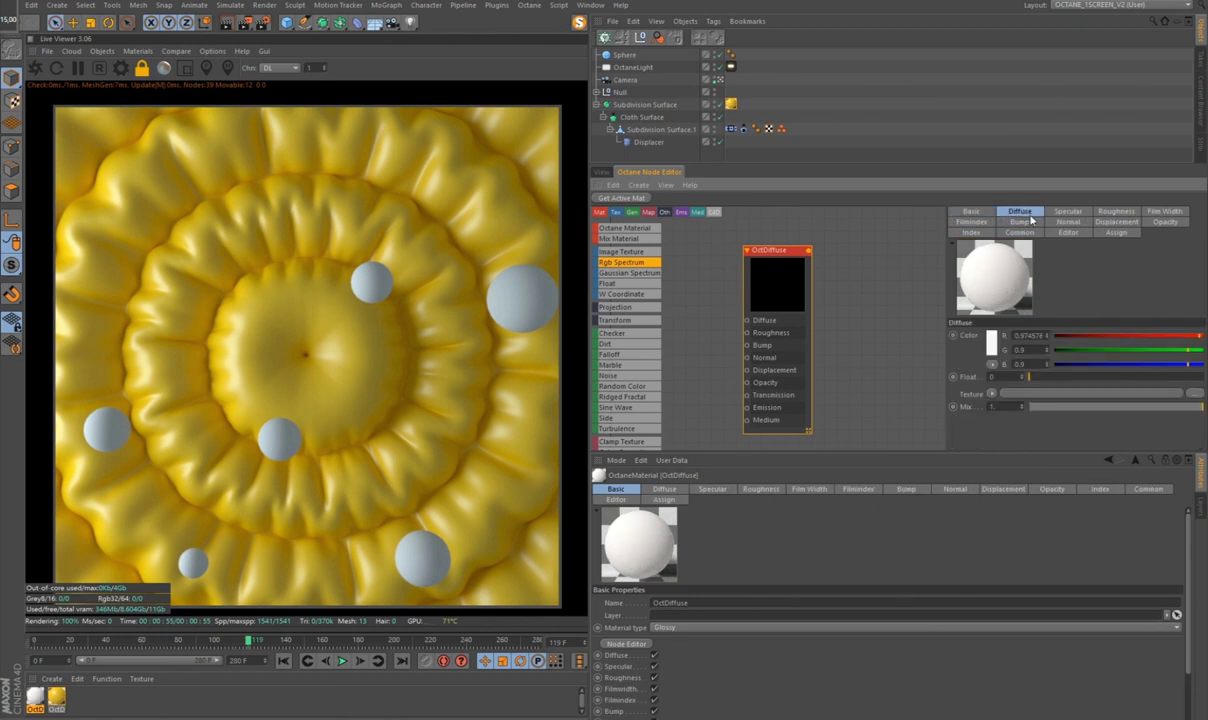
left_click(980, 233)
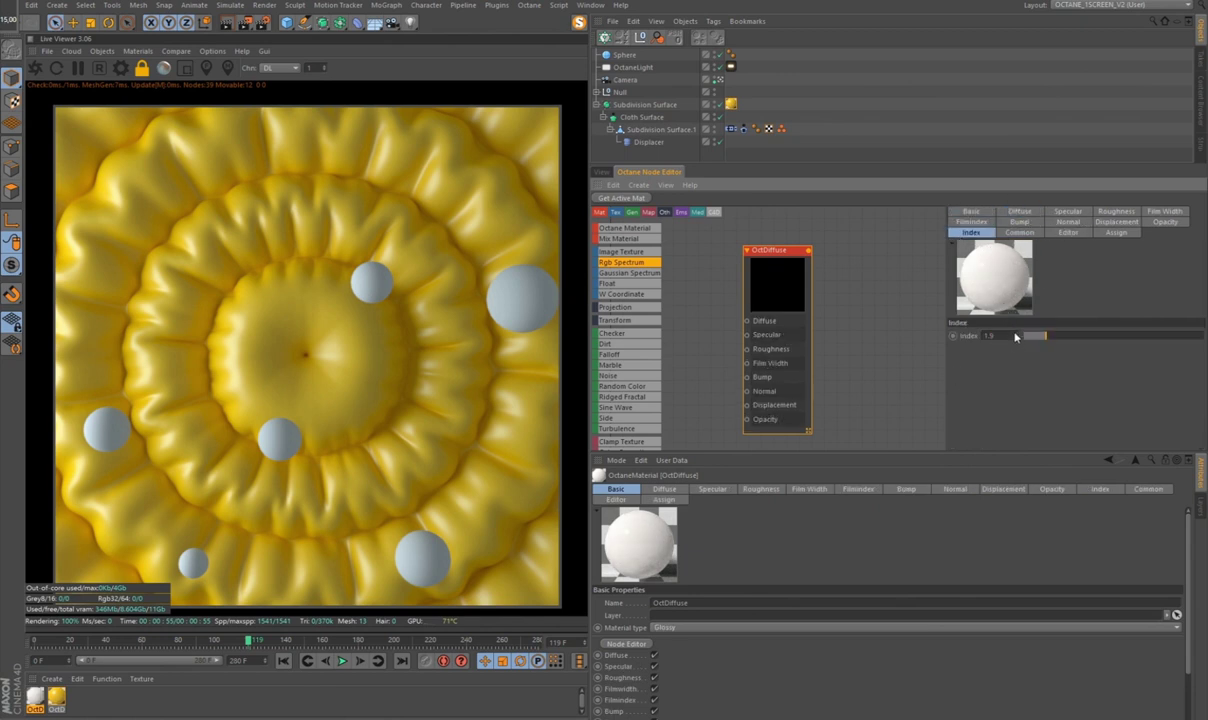
left_click(1067, 213)
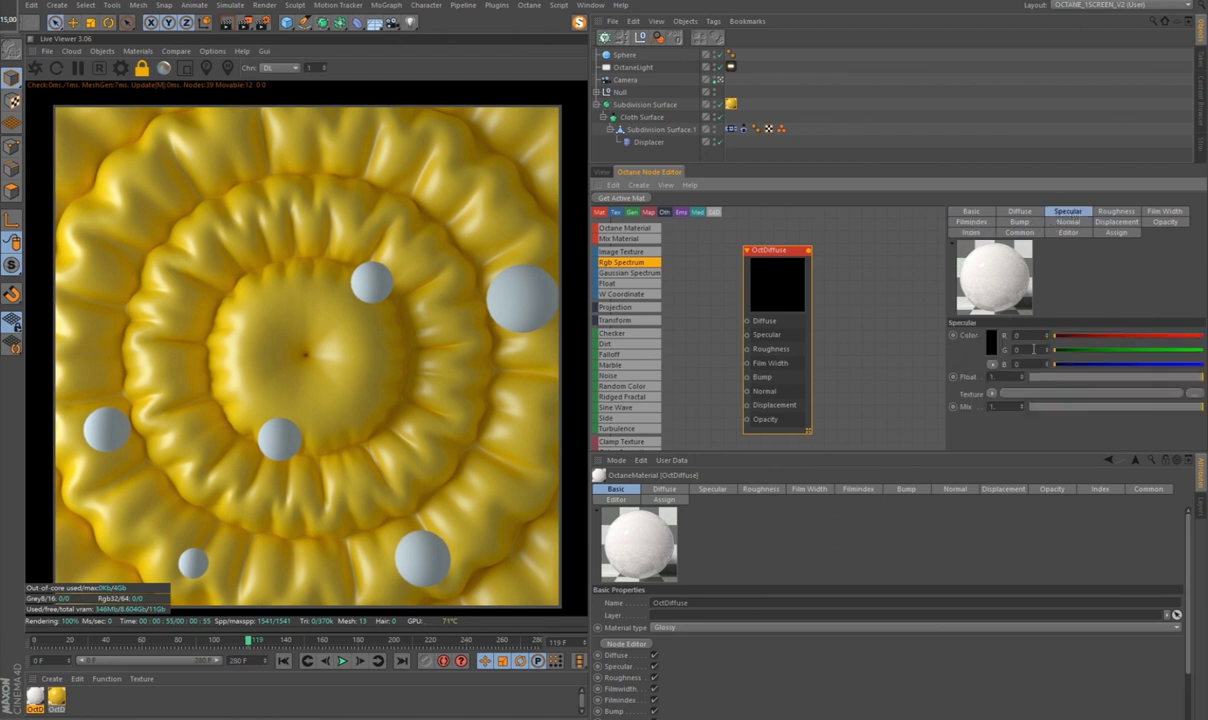
left_click(1116, 212)
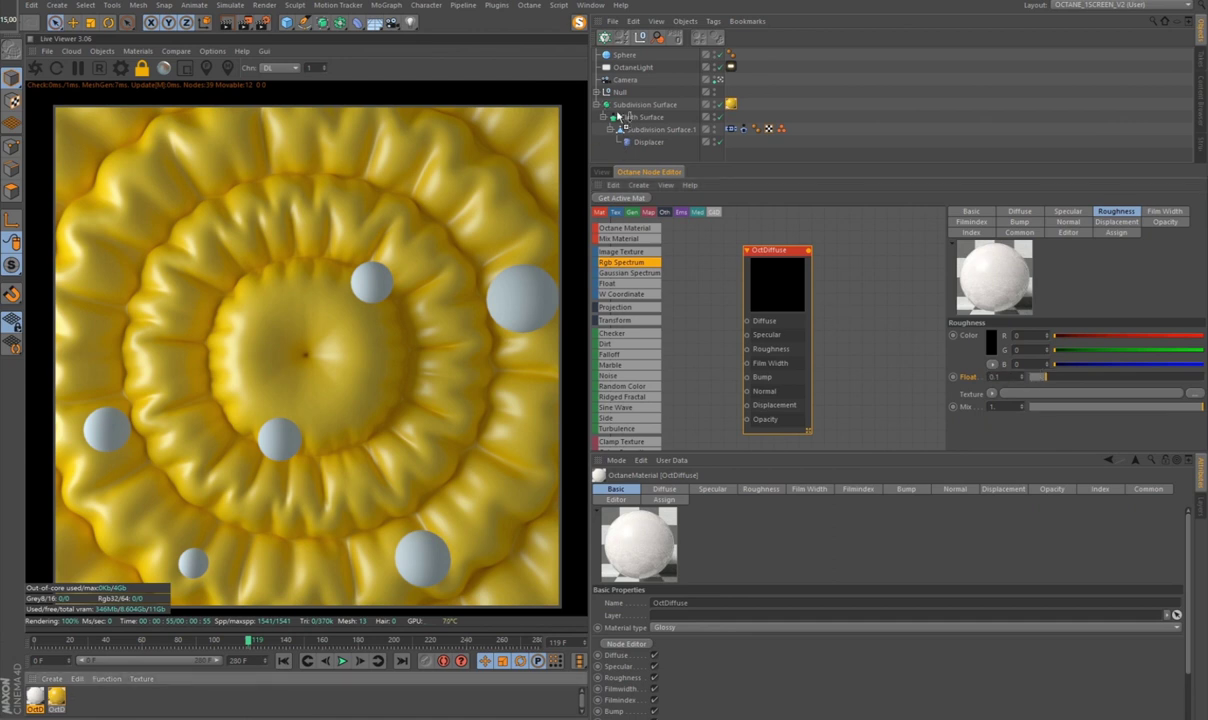
Step: Select the cloth's material tag and restart the Octane live render
left_click(728, 104)
left_click(35, 67)
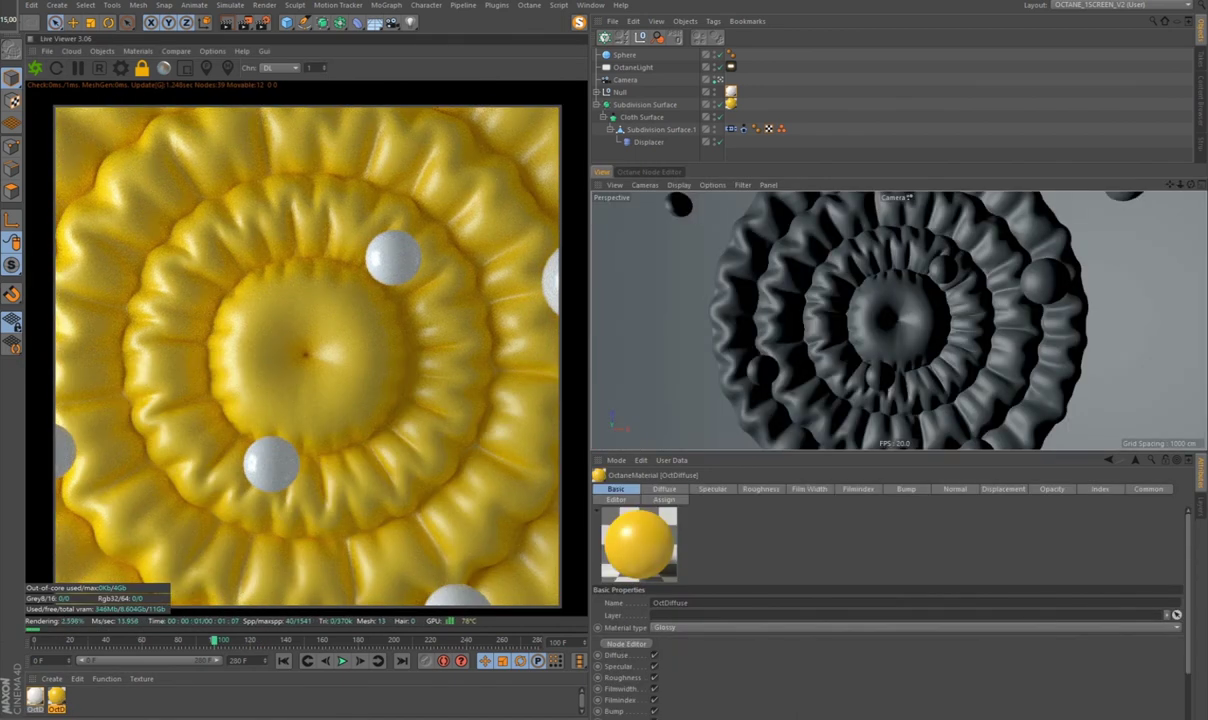
double_click(638, 545)
left_click_drag(529, 196, 690, 232)
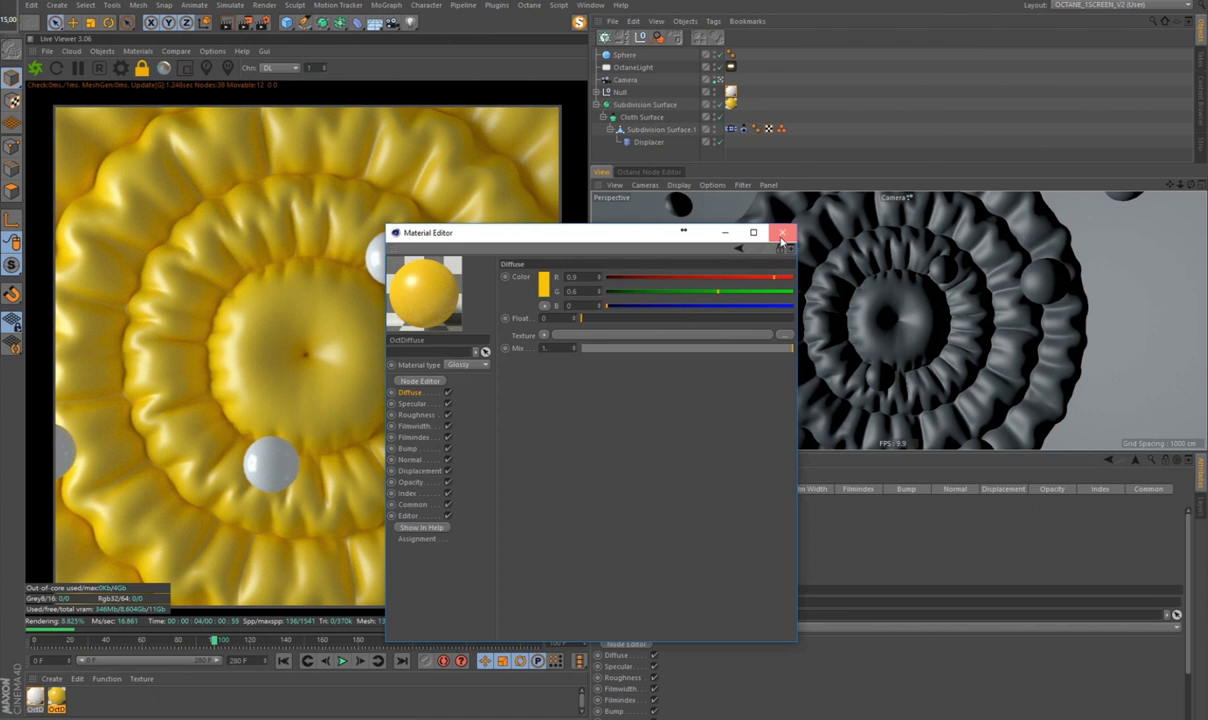
left_click(782, 234)
Step: Add Image Texture, Float, Transform and Invert nodes to the yellow material's node graph
left_click_drag(770, 245, 815, 245)
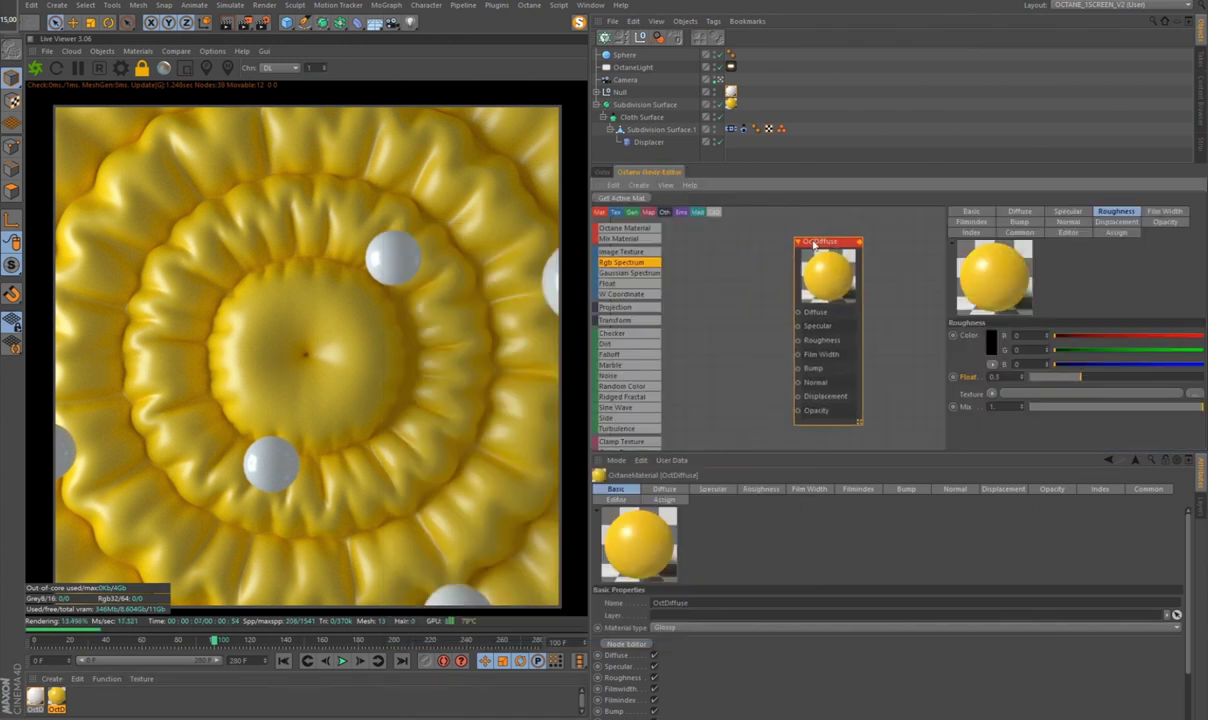
left_click_drag(621, 251, 730, 300)
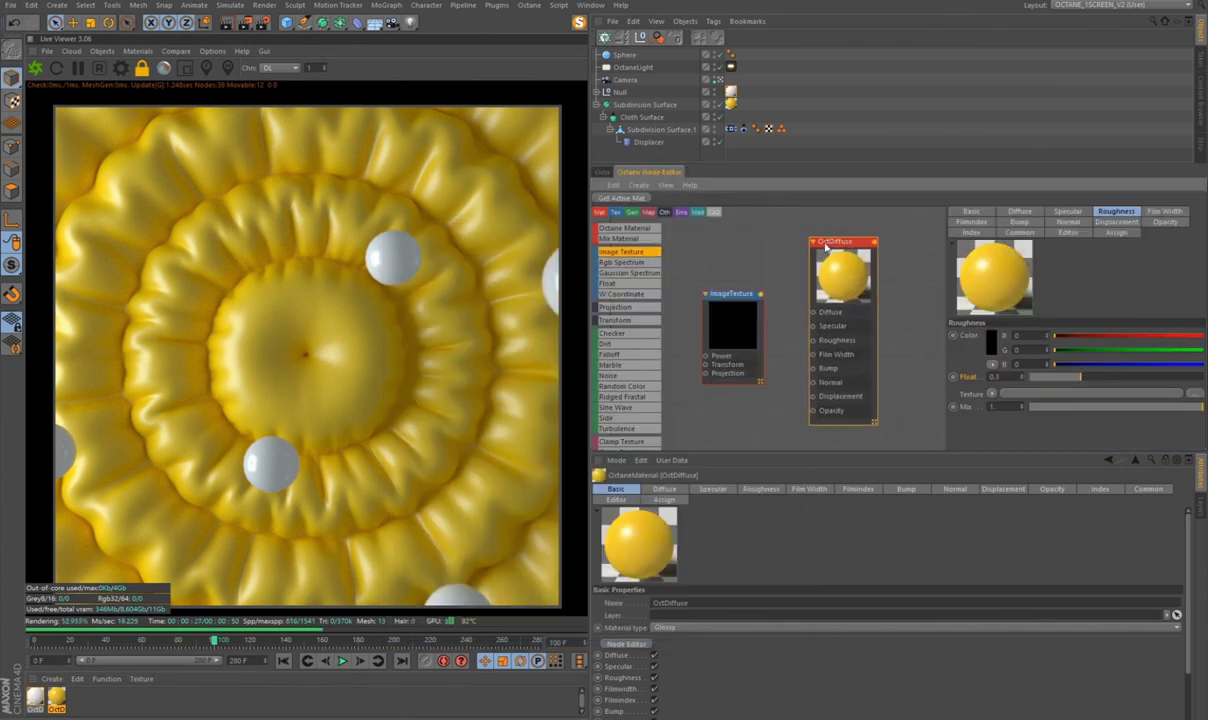
scroll(803, 282, "down", 2)
left_click(785, 306)
mouse_move(621, 283)
left_mouse_down()
mouse_move(708, 285)
mouse_move(725, 318)
left_mouse_up()
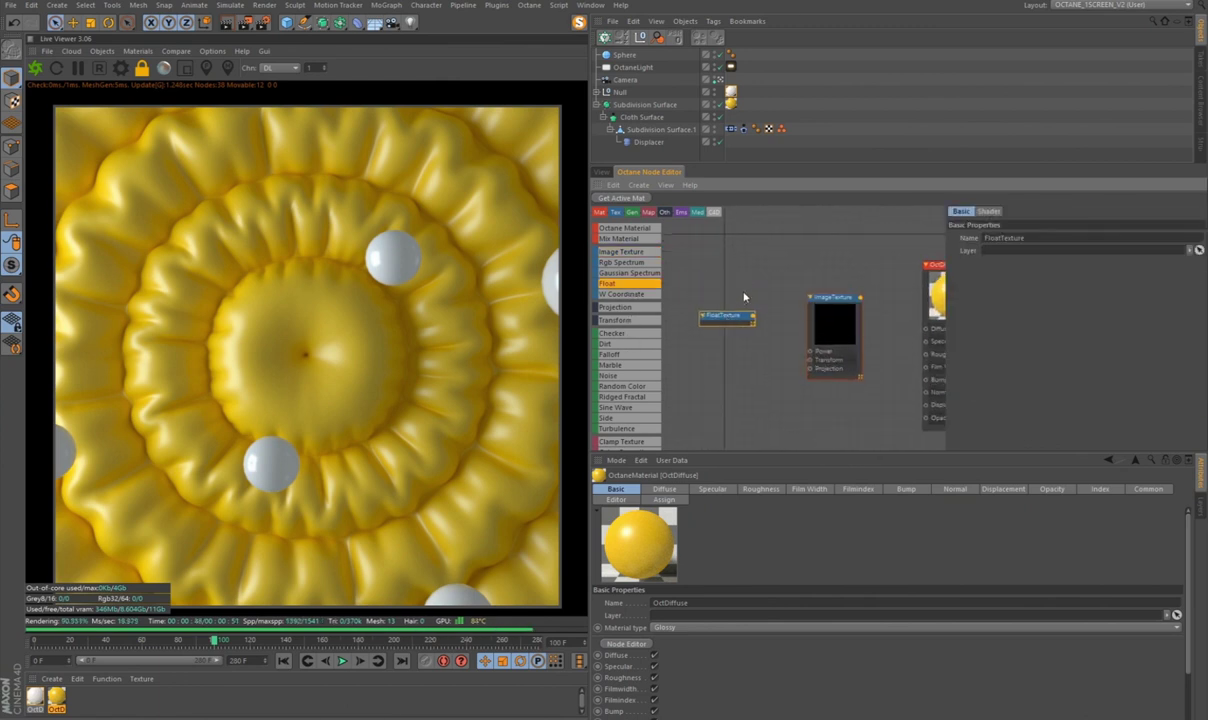
left_click_drag(618, 320, 727, 345)
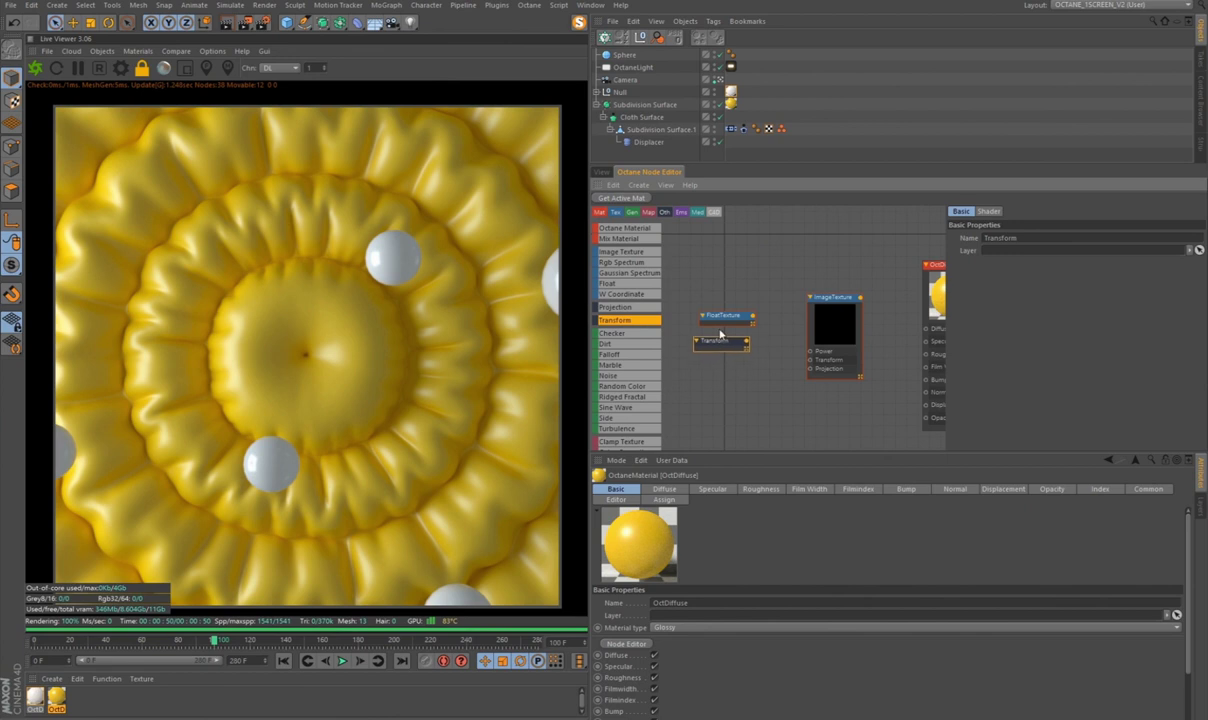
scroll(758, 299, "down", 1)
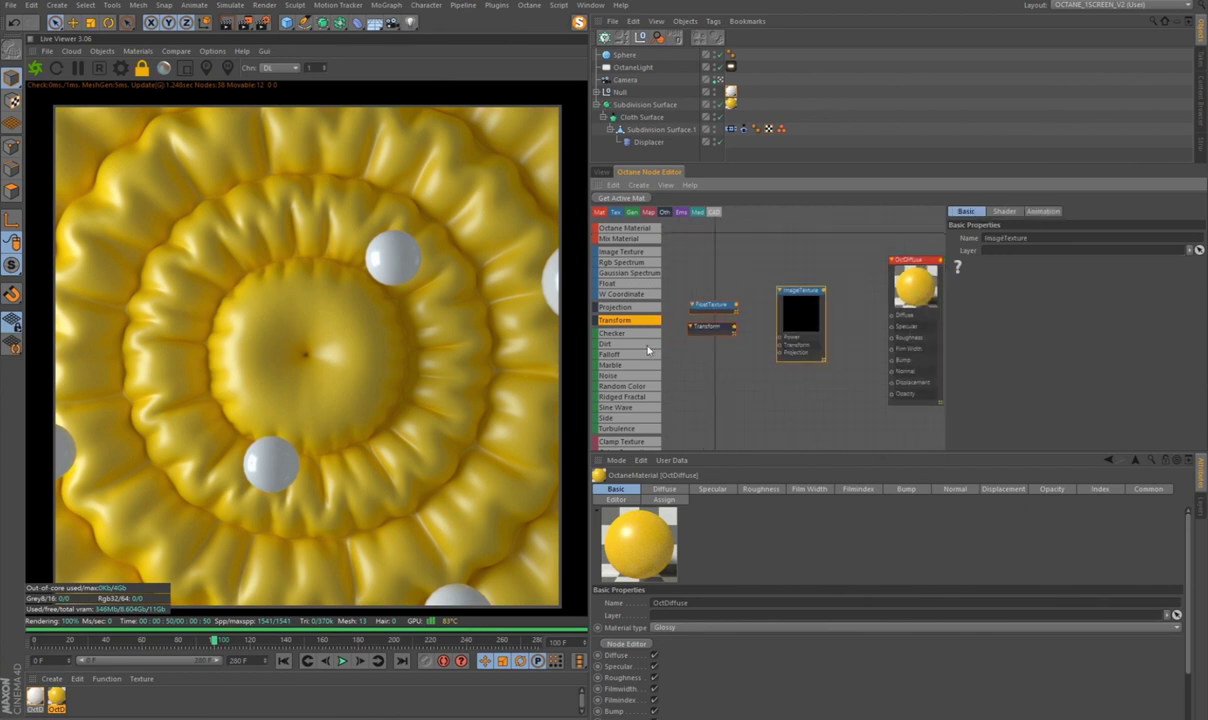
left_click_drag(770, 453, 770, 546)
left_click_drag(617, 483, 832, 330)
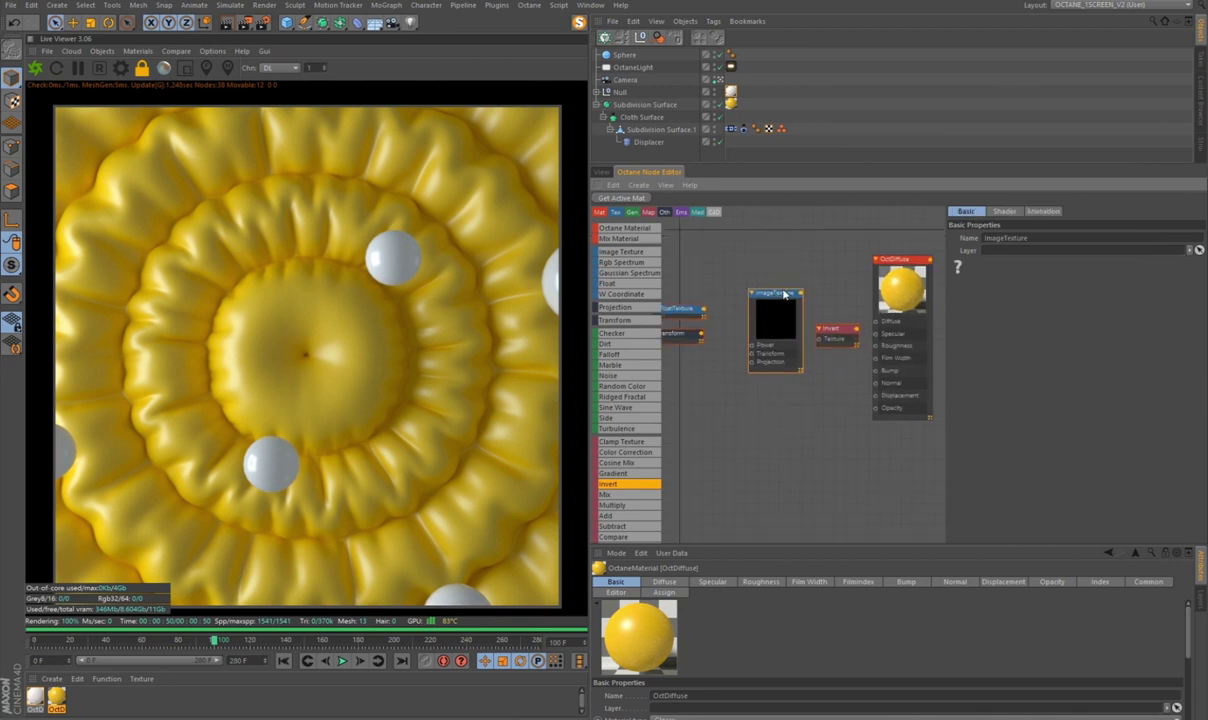
Step: Load Fabric.png into the Image Texture node and check its preview
left_click(1004, 211)
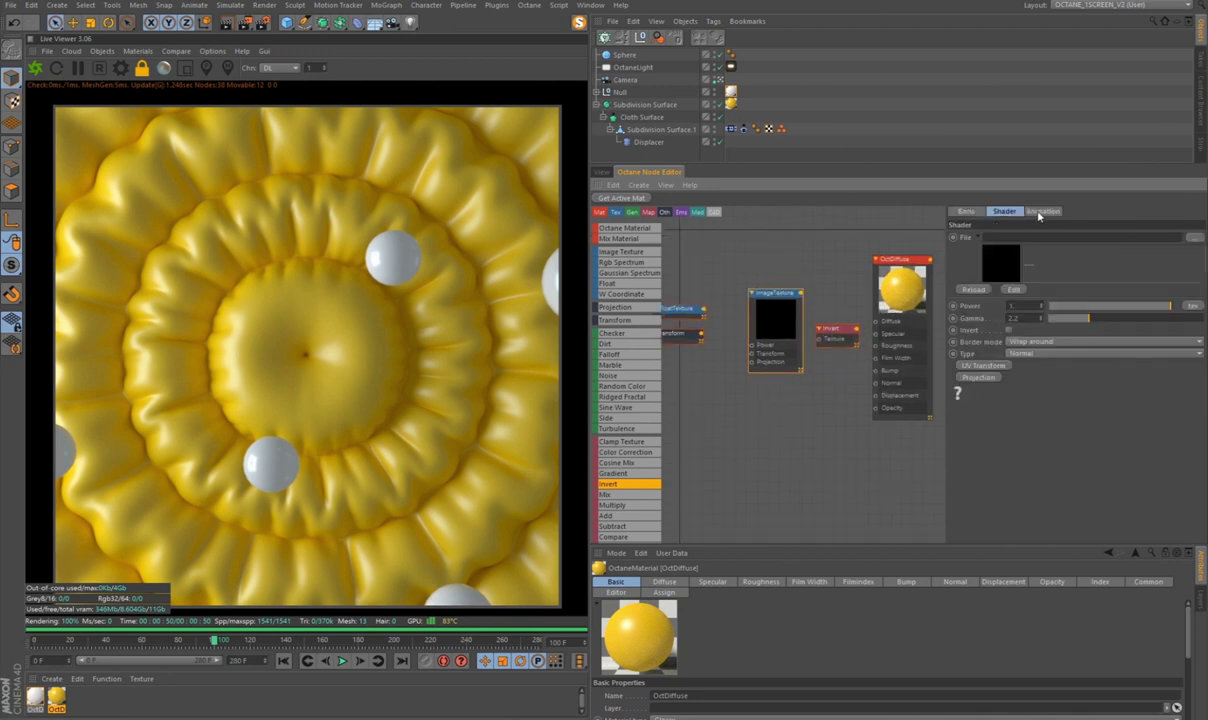
left_click(1013, 289)
left_click(915, 249)
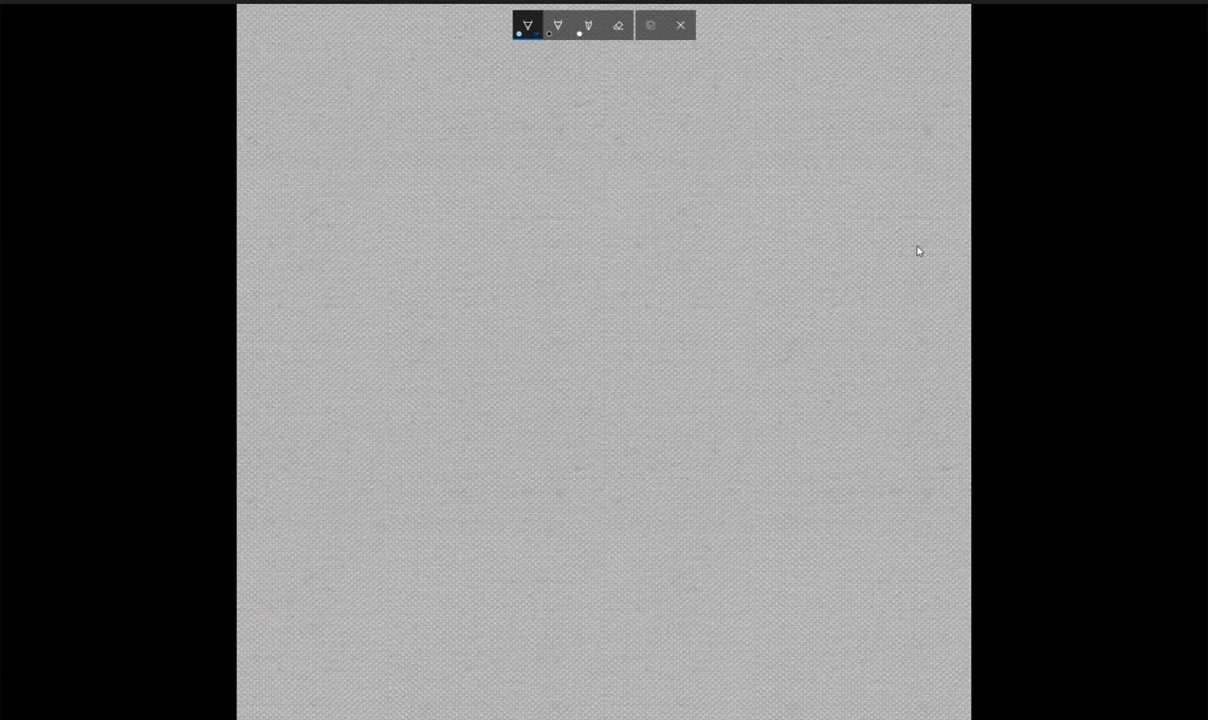
left_click(1192, 3)
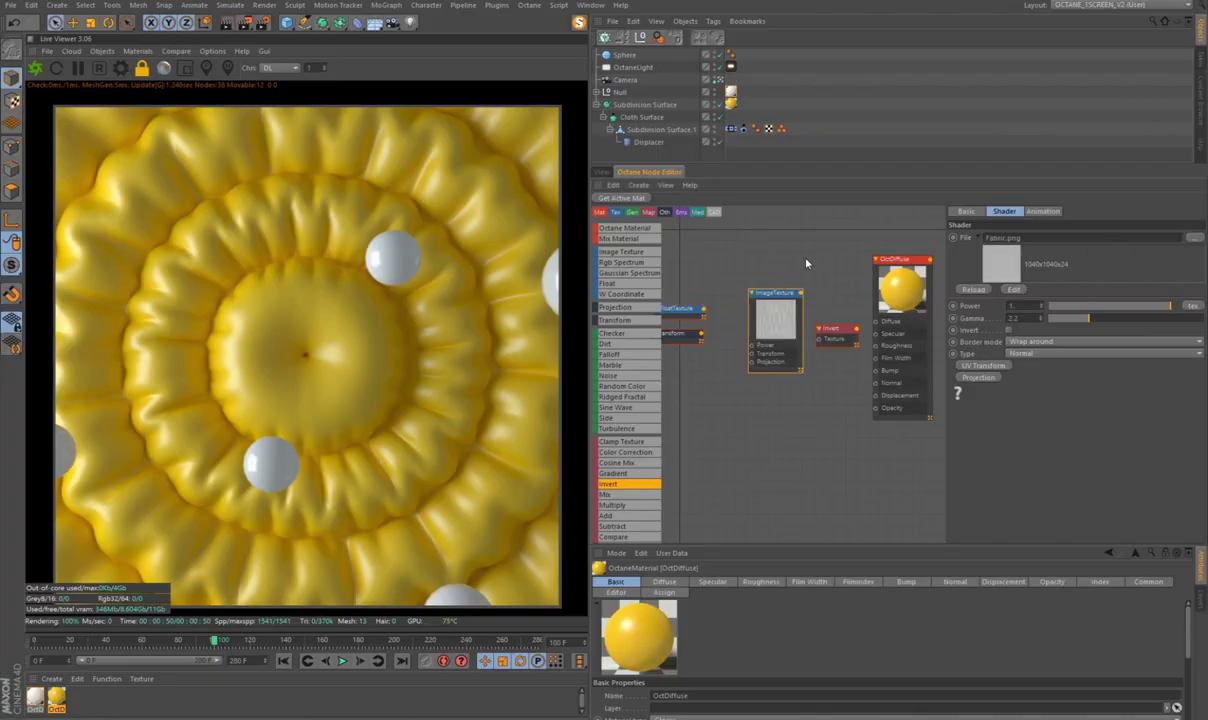
Step: Wire the Fabric image through the Invert node into the material's Bump input
mouse_move(856, 329)
left_mouse_down()
mouse_move(876, 370)
mouse_move(734, 362)
left_mouse_up()
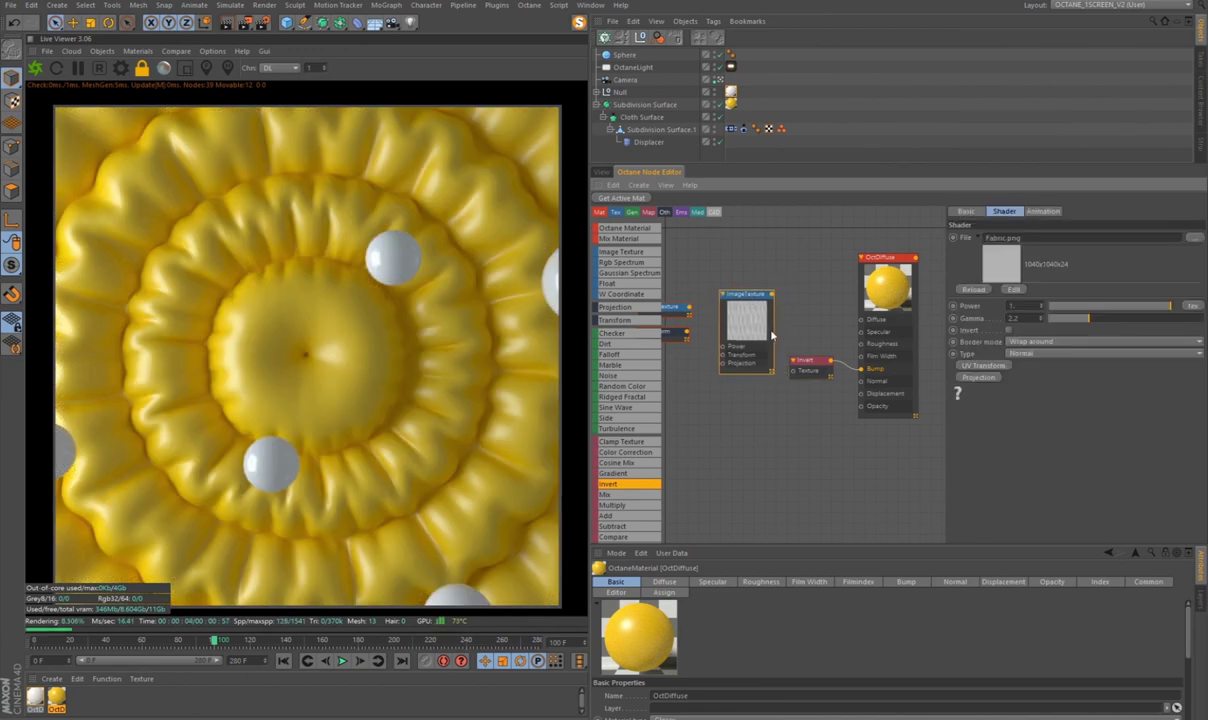
left_click_drag(771, 294, 795, 371)
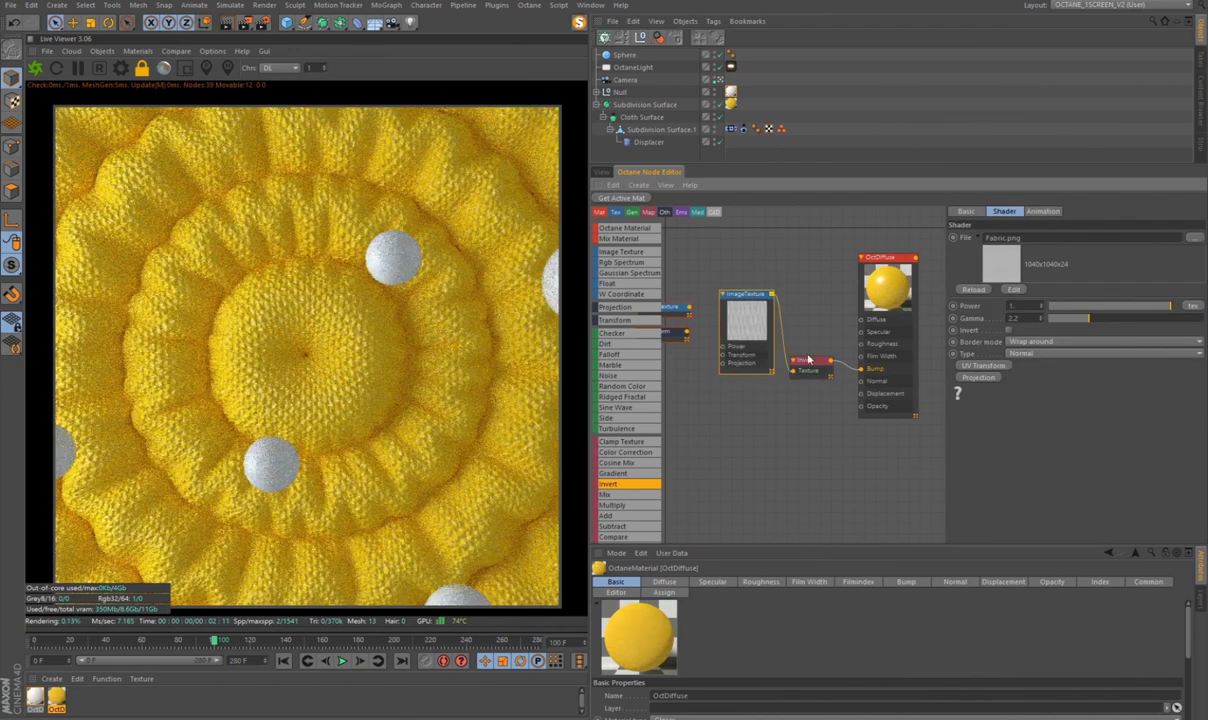
left_click_drag(745, 305, 797, 350)
mouse_move(676, 306)
left_mouse_down()
mouse_move(731, 340)
mouse_move(773, 392)
left_mouse_up()
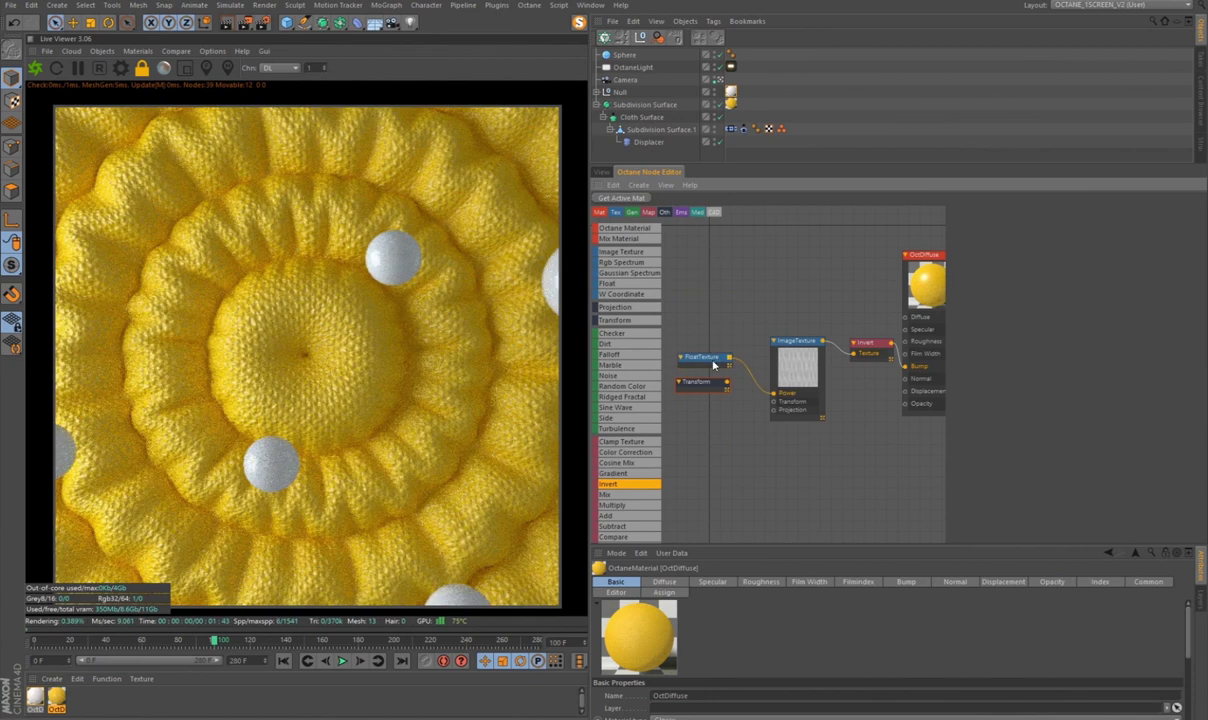
Step: Set the bump Float to 0.2 and lock the Transform scale to uniform
left_click_drag(1013, 238, 997, 243)
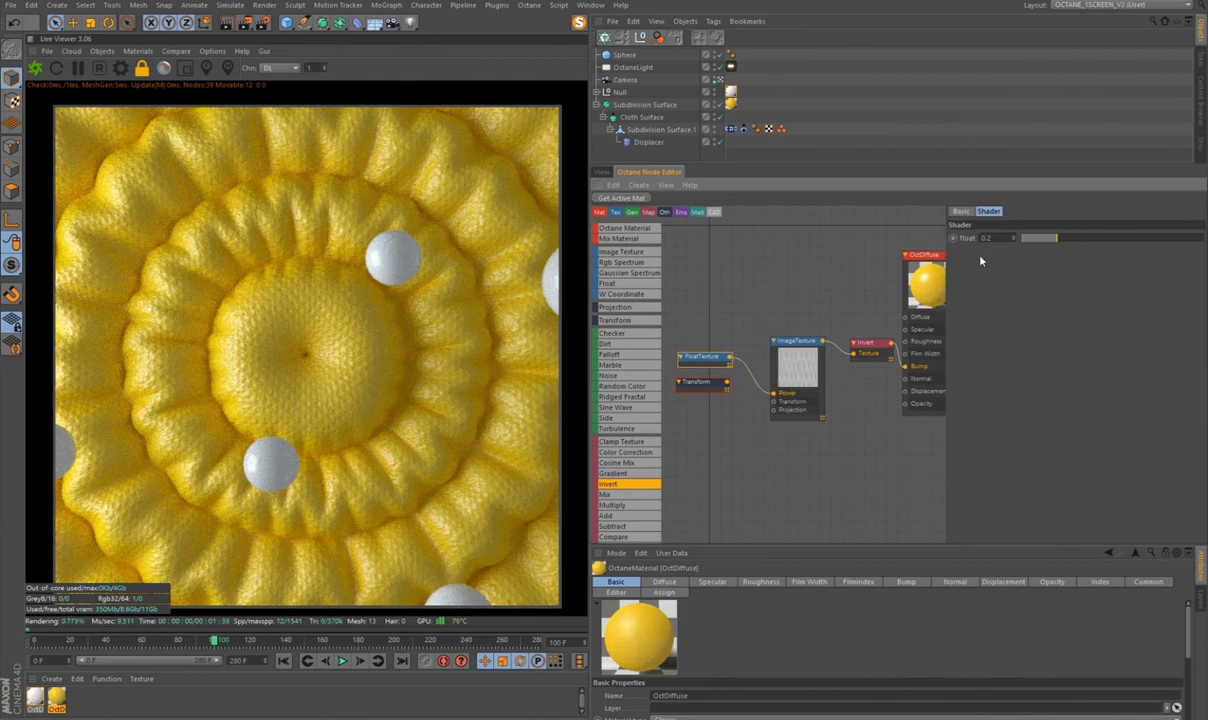
mouse_move(723, 392)
left_mouse_down()
mouse_move(727, 407)
mouse_move(774, 401)
left_mouse_up()
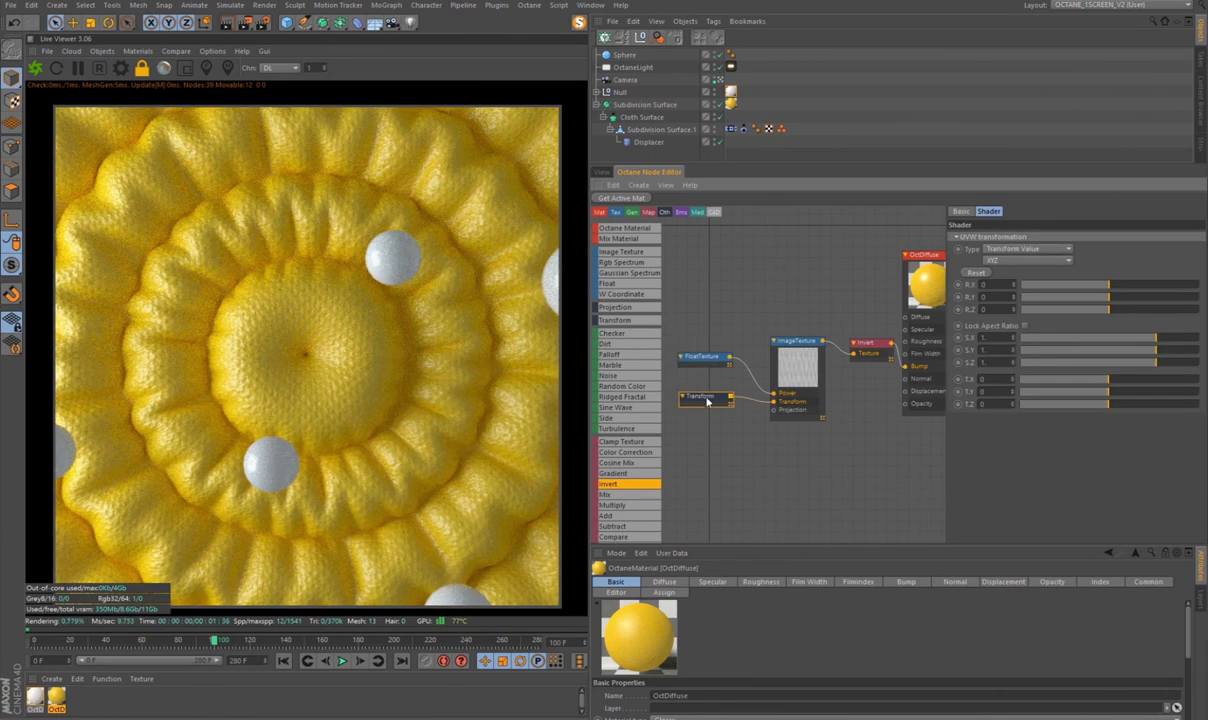
left_click(1025, 327)
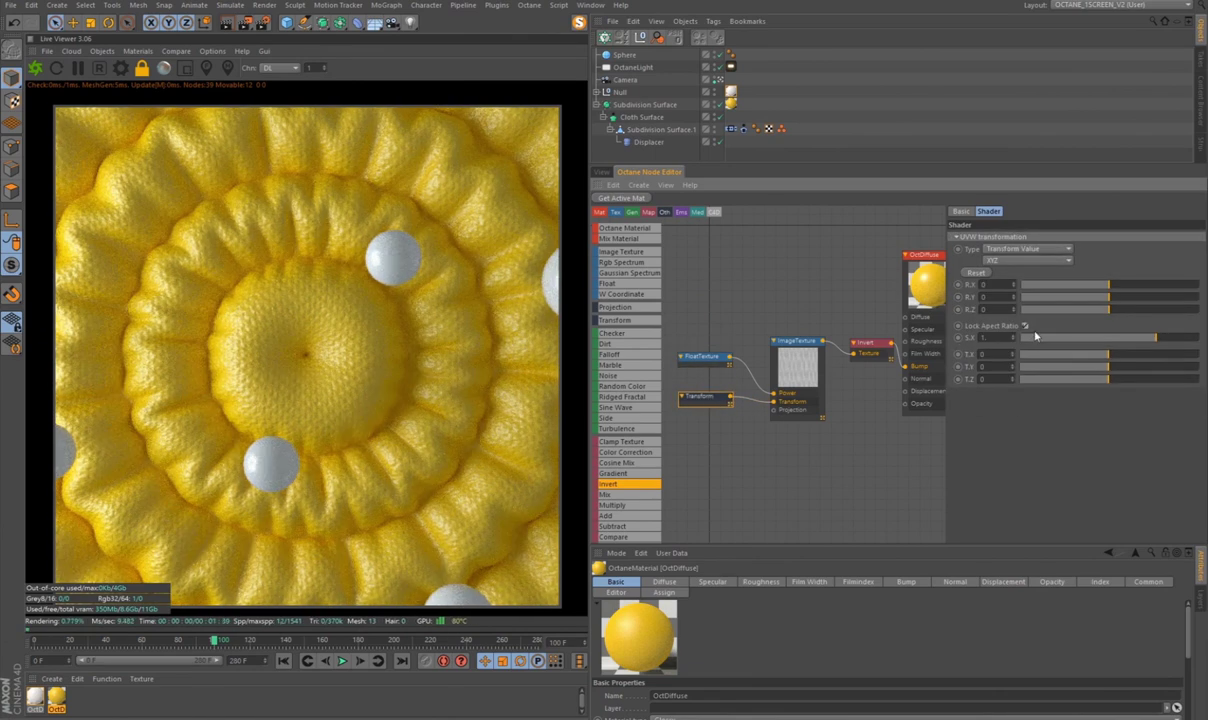
key("Return")
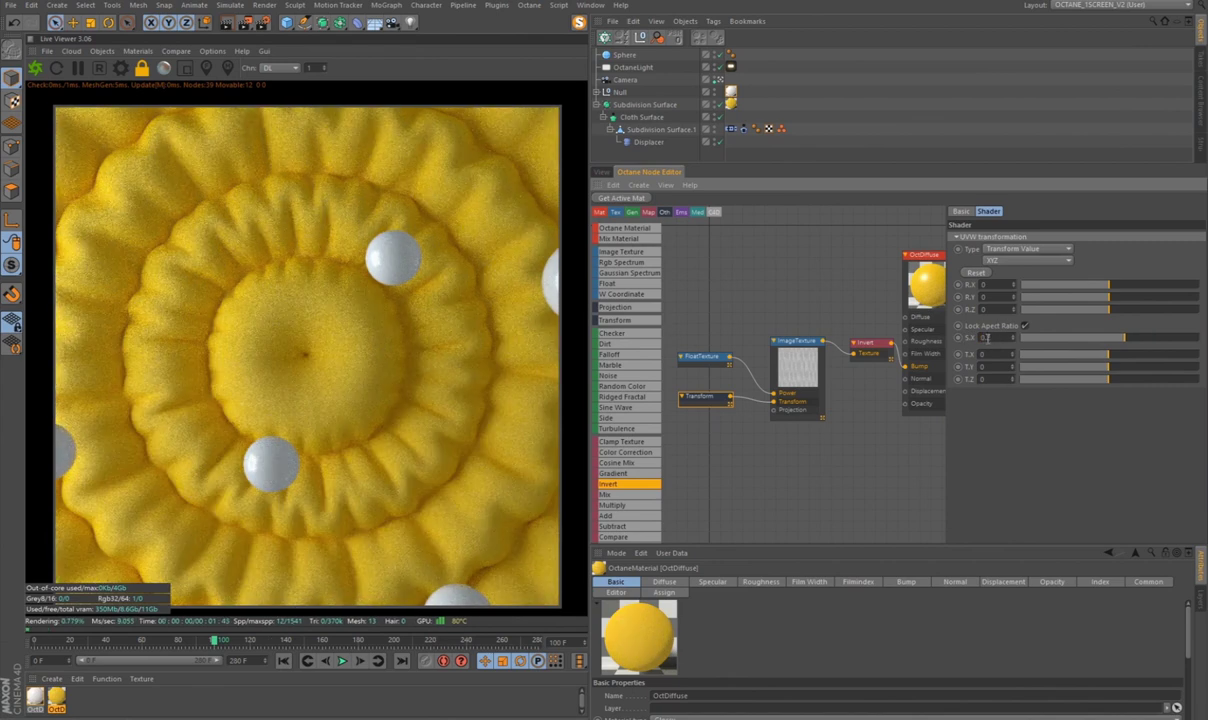
Step: Set the fabric Image Texture gamma to 0.33 and its scale to 0.3
left_click(760, 350)
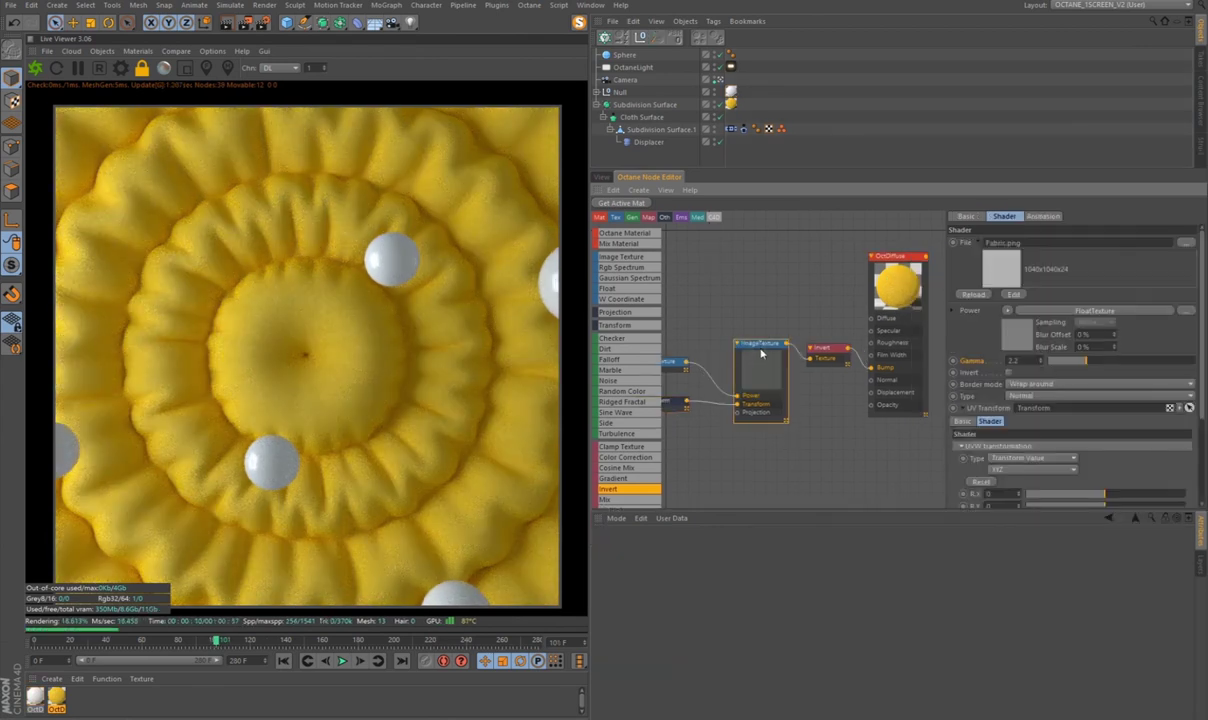
left_click_drag(1065, 367, 1047, 367)
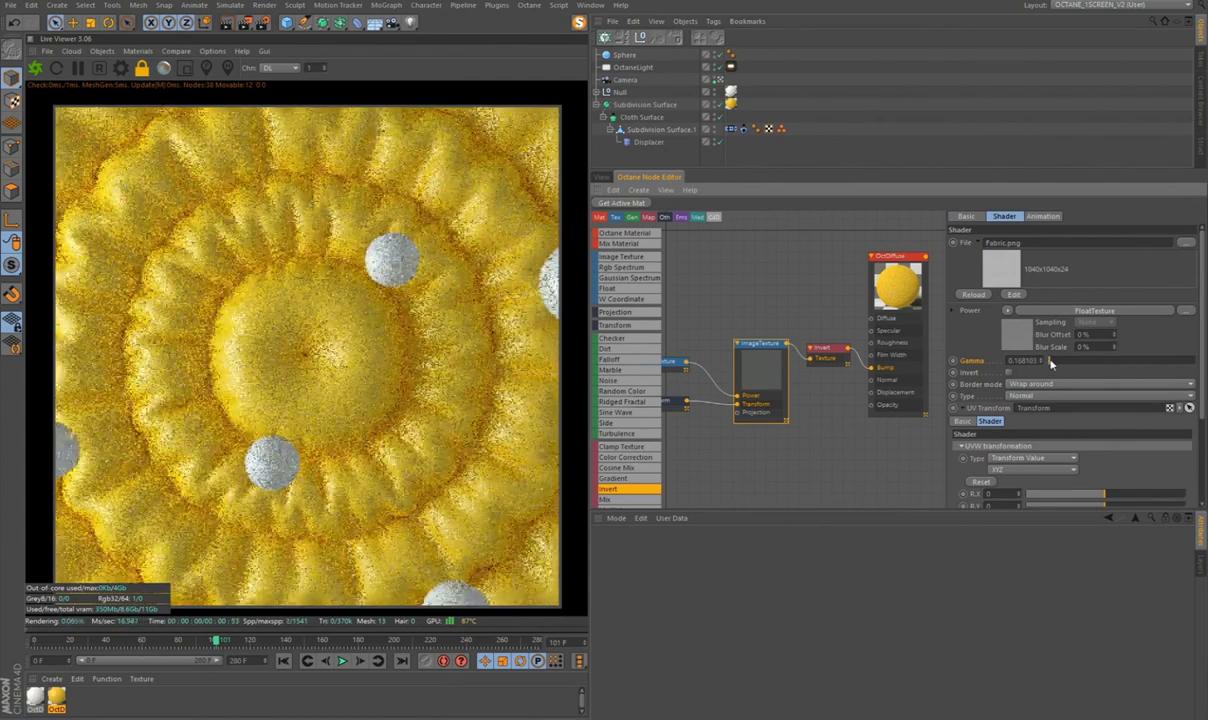
type("0.33")
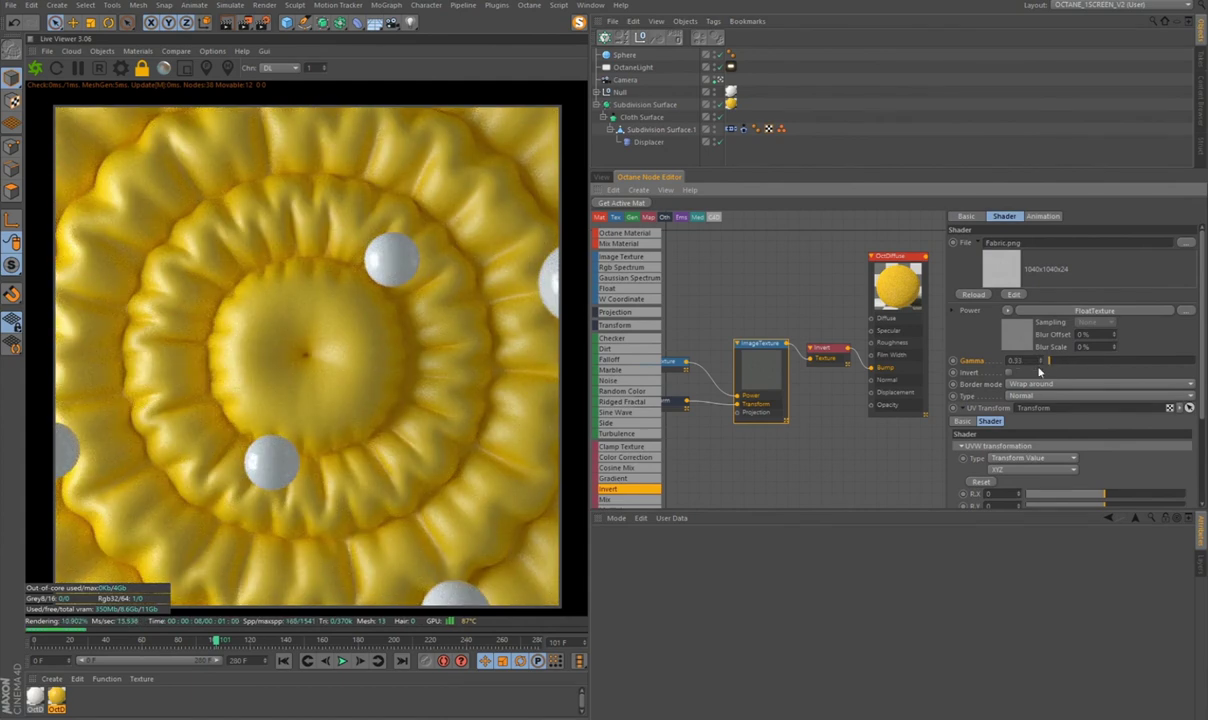
key("Return")
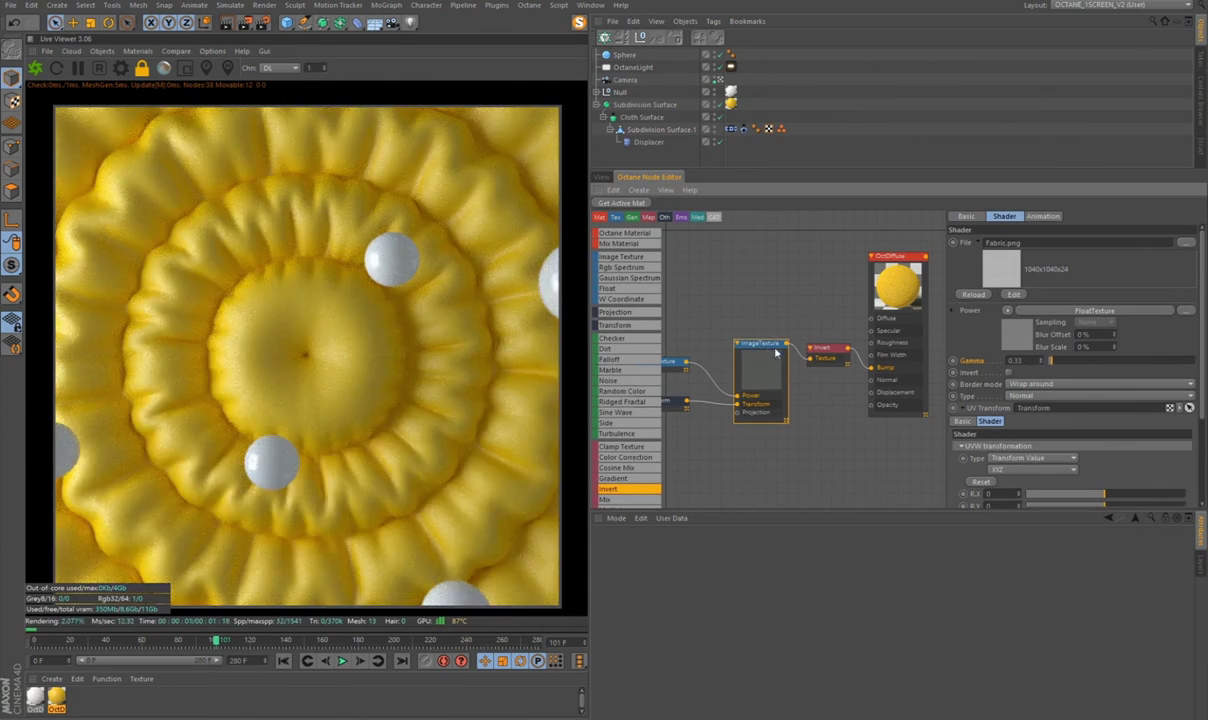
scroll(1150, 420, "down", 2)
scroll(1183, 475, "down", 3)
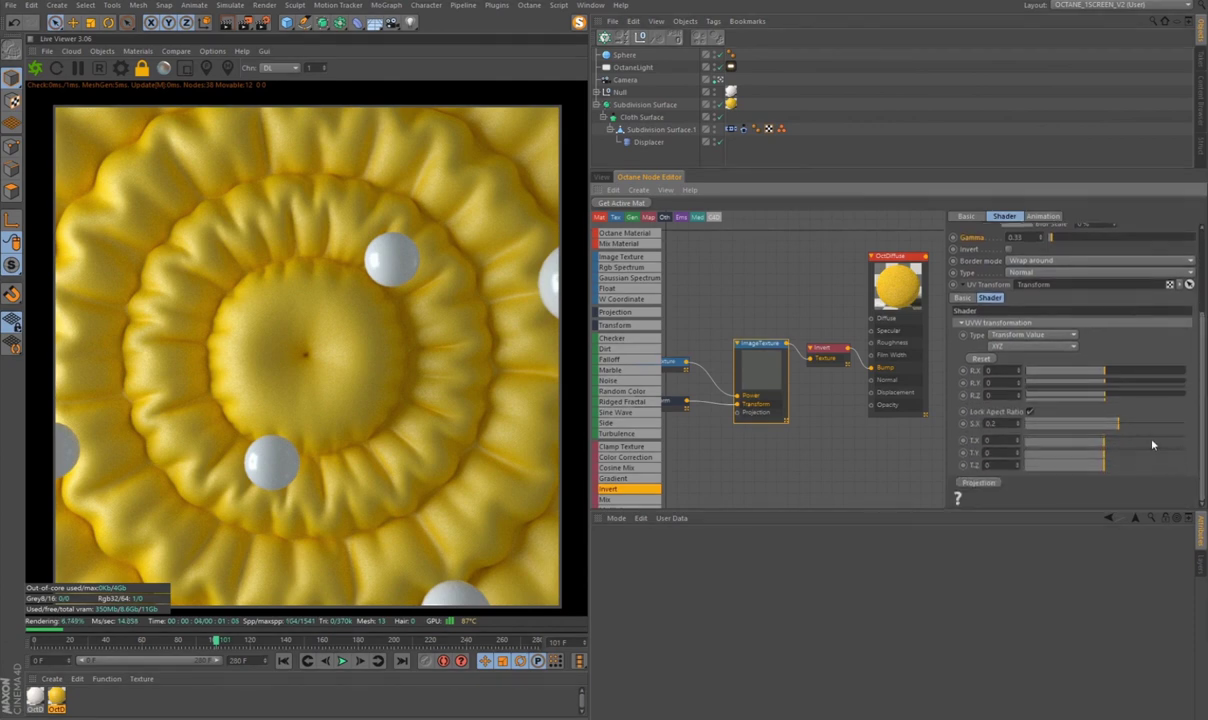
mouse_move(1113, 427)
left_mouse_down()
mouse_move(1060, 427)
mouse_move(1135, 428)
left_mouse_up()
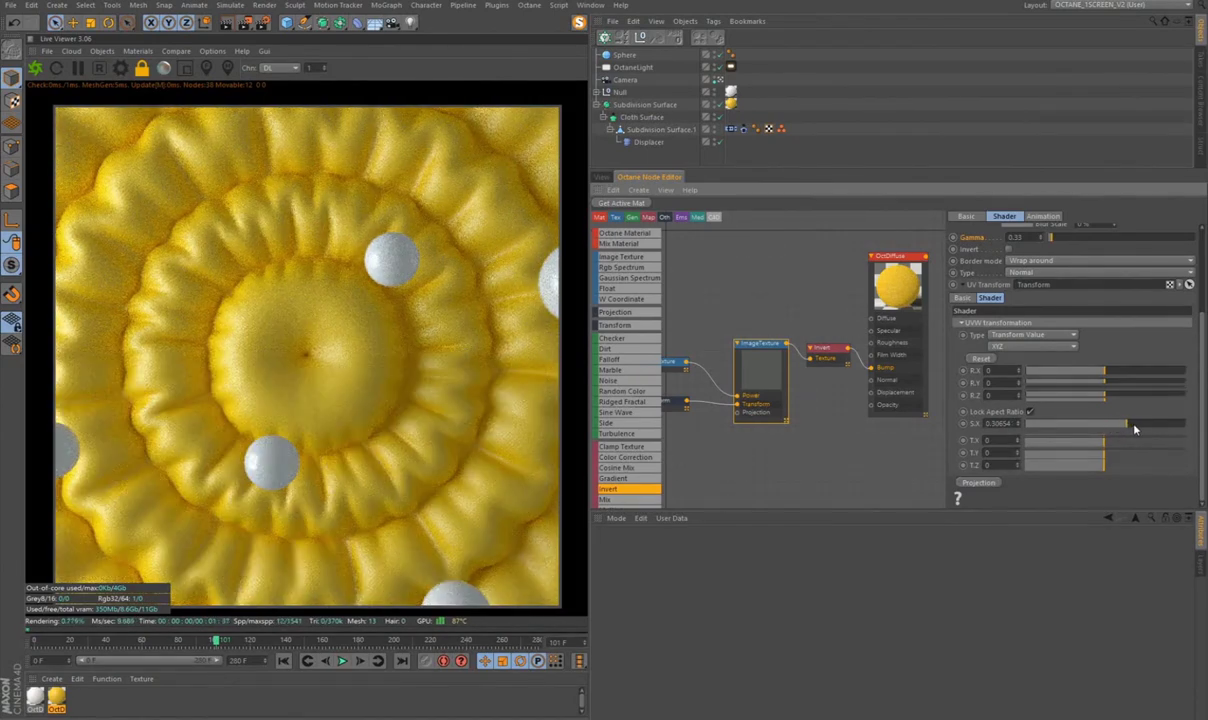
type("0.5")
key("Return")
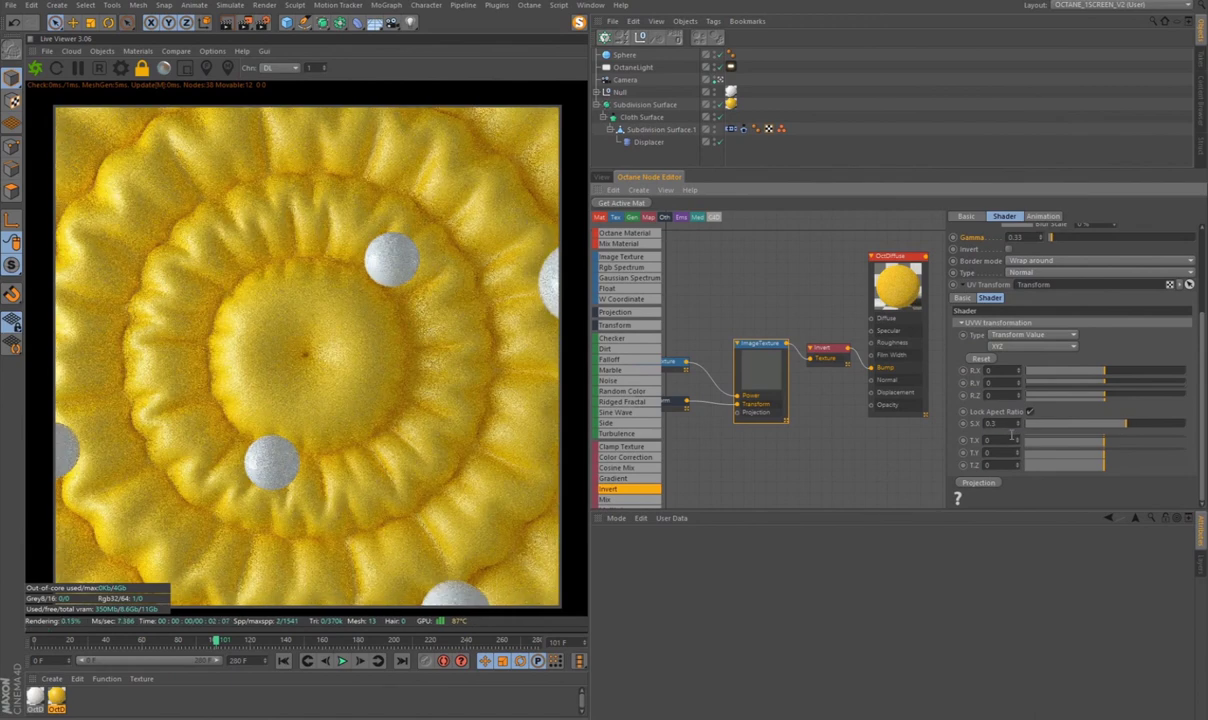
Step: From a low side editor view, set the Camera's focus distance on the disc and look through it
left_click(601, 177)
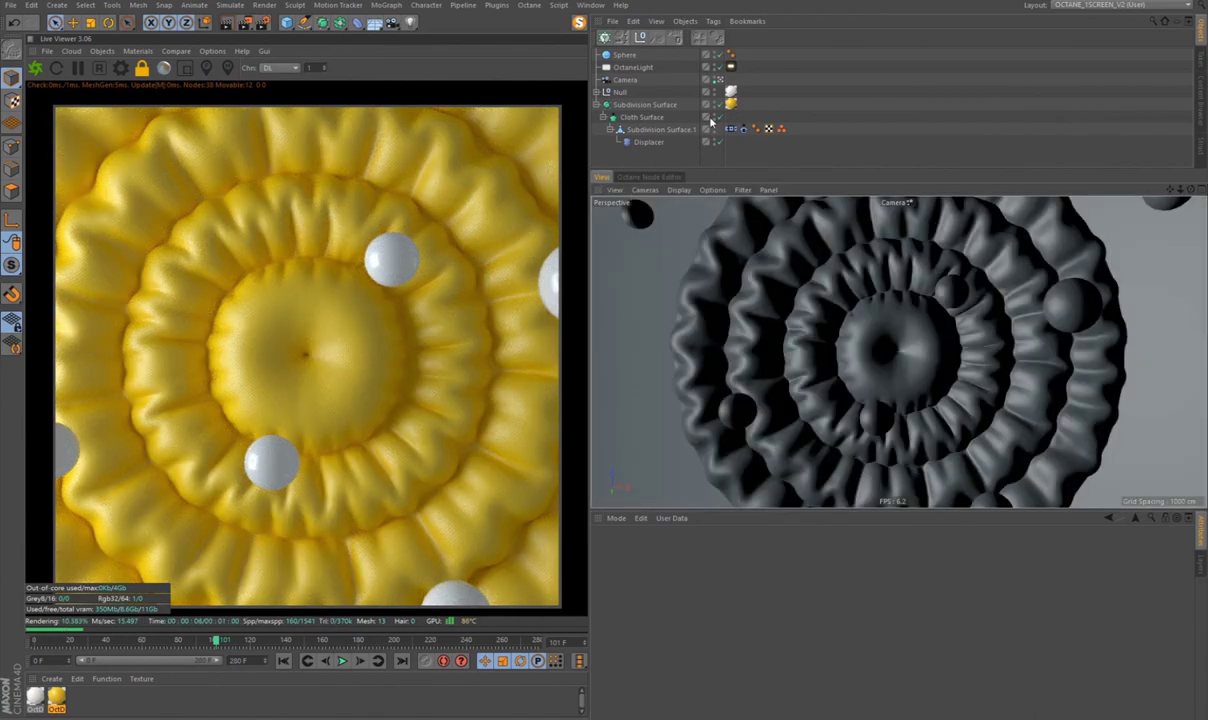
left_click(726, 83)
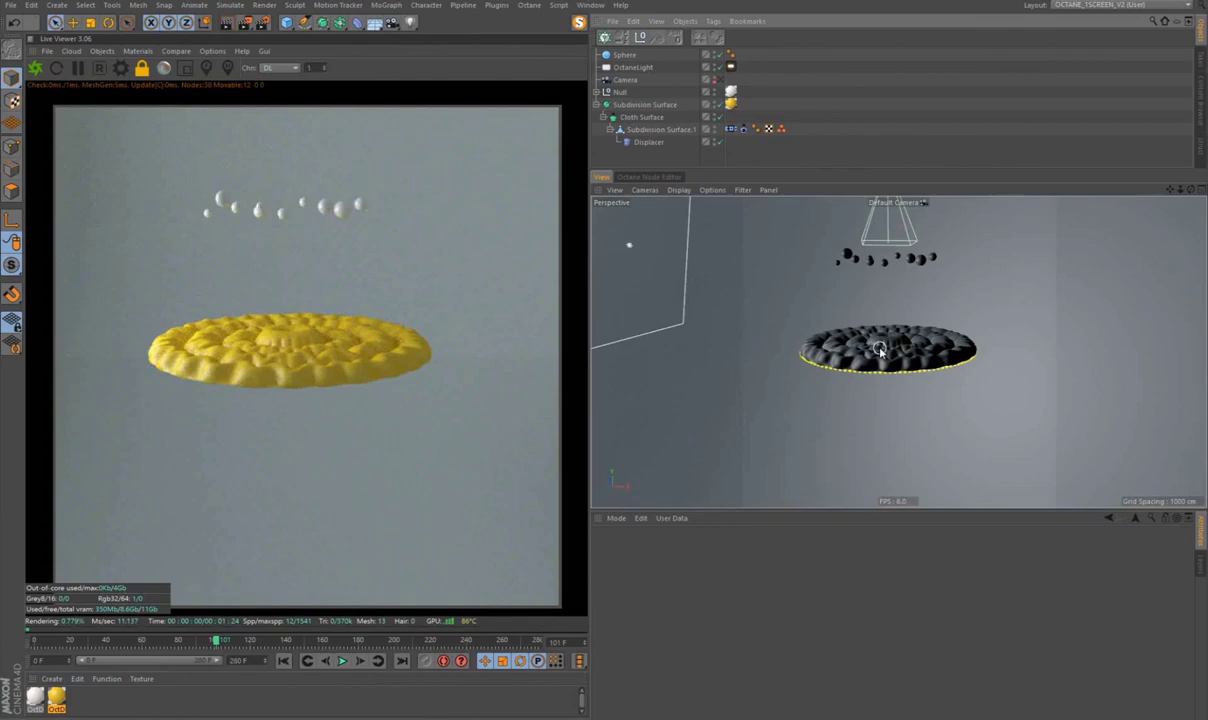
scroll(885, 347, "up", 5)
mouse_move(885, 330)
left_mouse_down("alt")
mouse_move(885, 347)
mouse_move(912, 344)
mouse_move(878, 277)
left_mouse_up("alt")
scroll(885, 347, "down", 5)
scroll(887, 348, "up", 5)
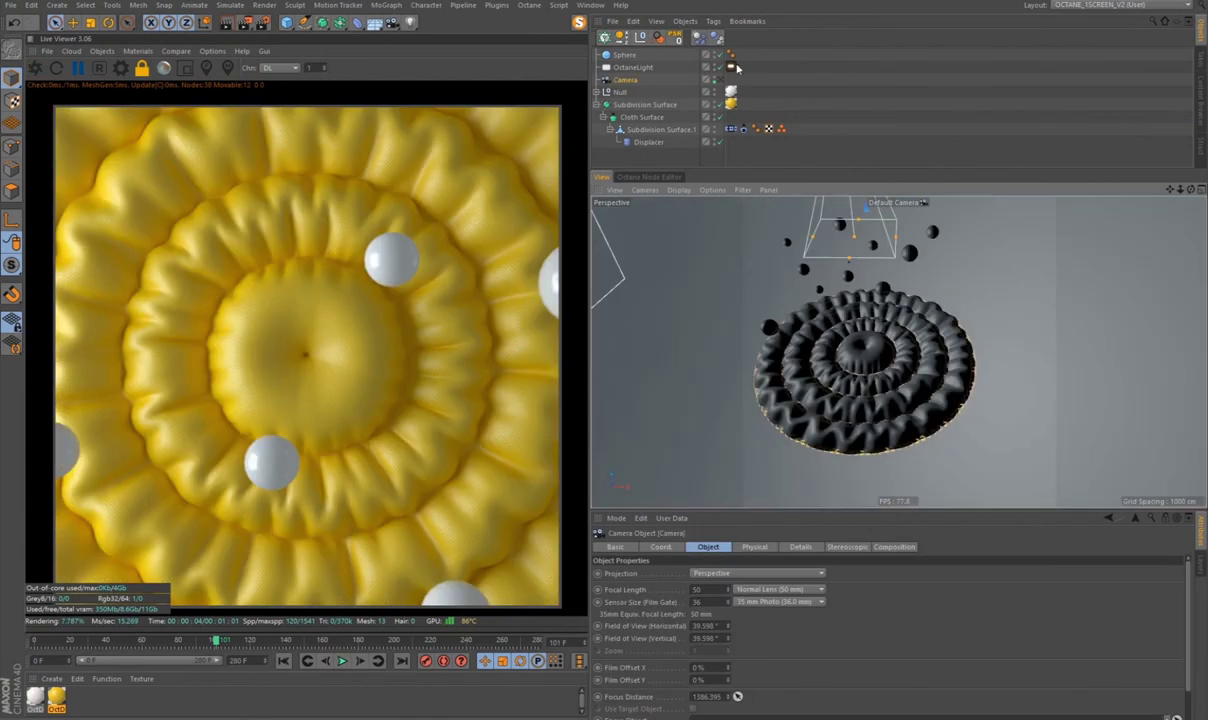
left_click_drag(860, 358, 878, 360, "alt")
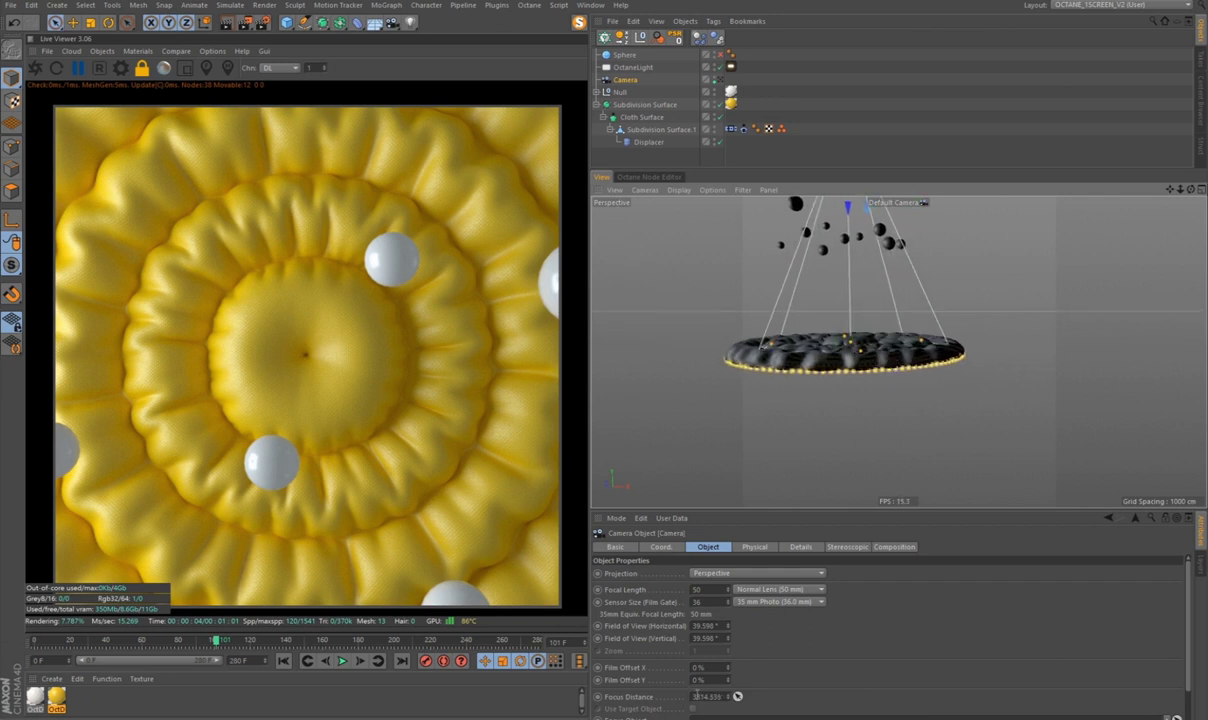
key("Return")
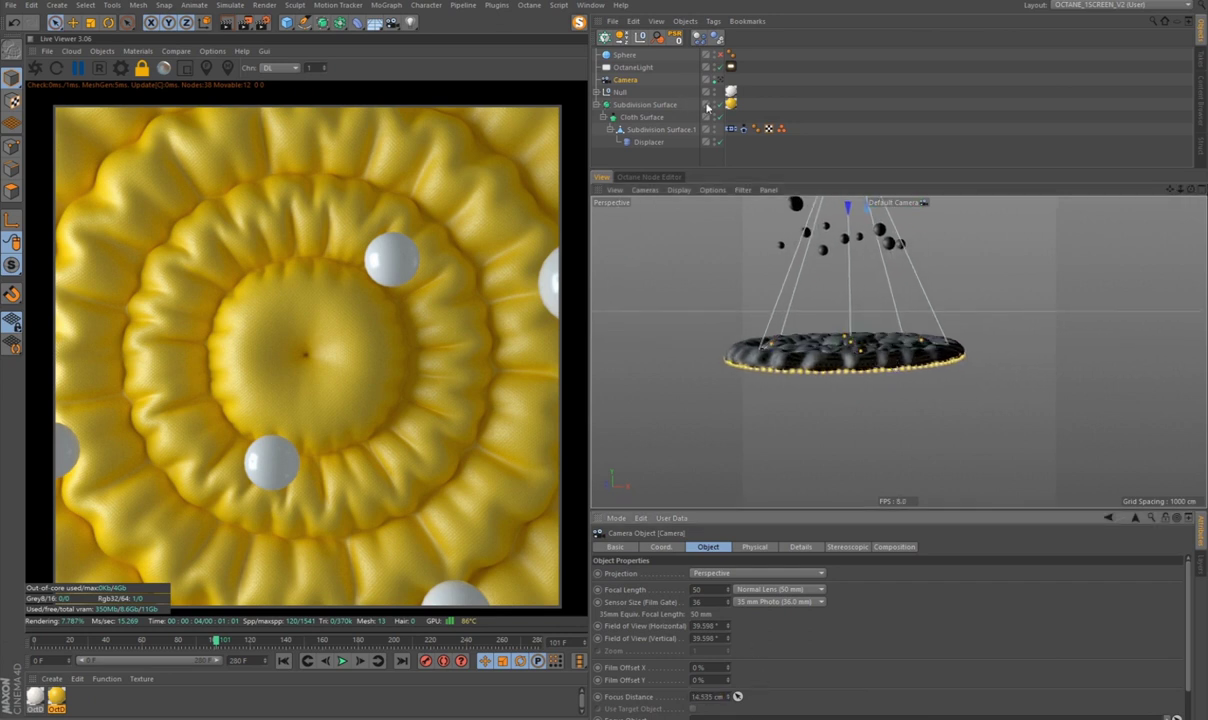
left_click(720, 80)
Step: Add an Octane Camera Tag to the camera with a focal depth of 4535
left_click(713, 21)
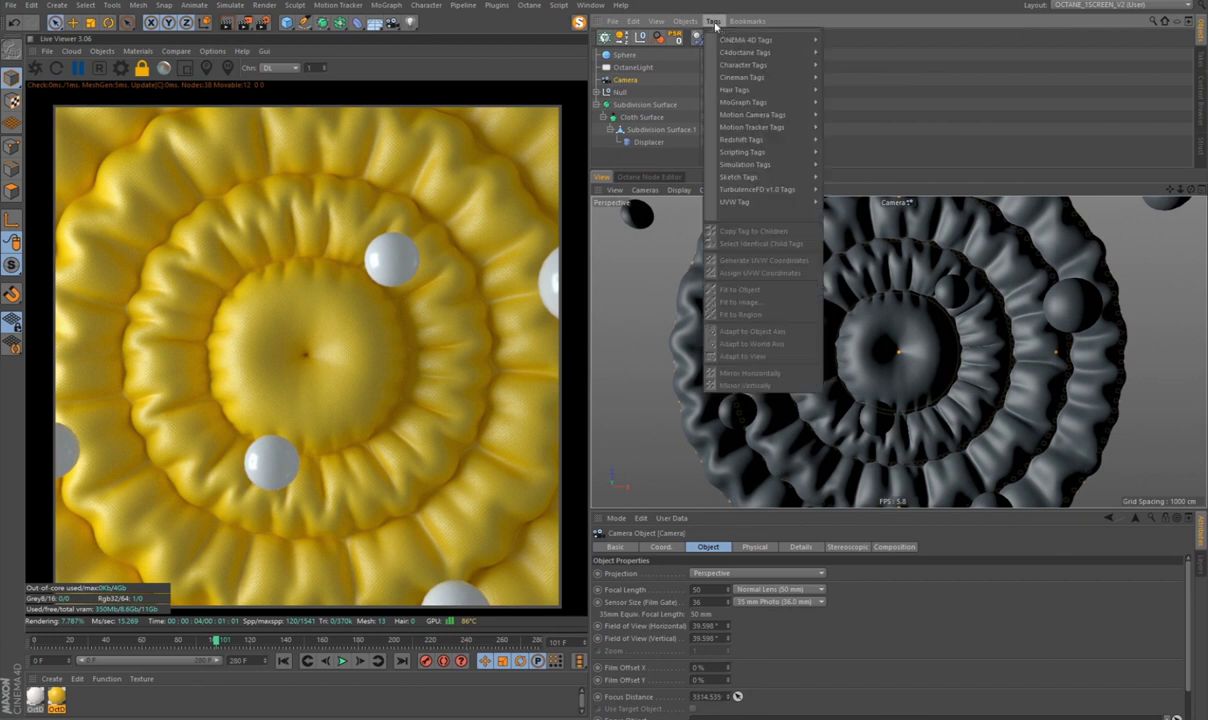
left_click(815, 84)
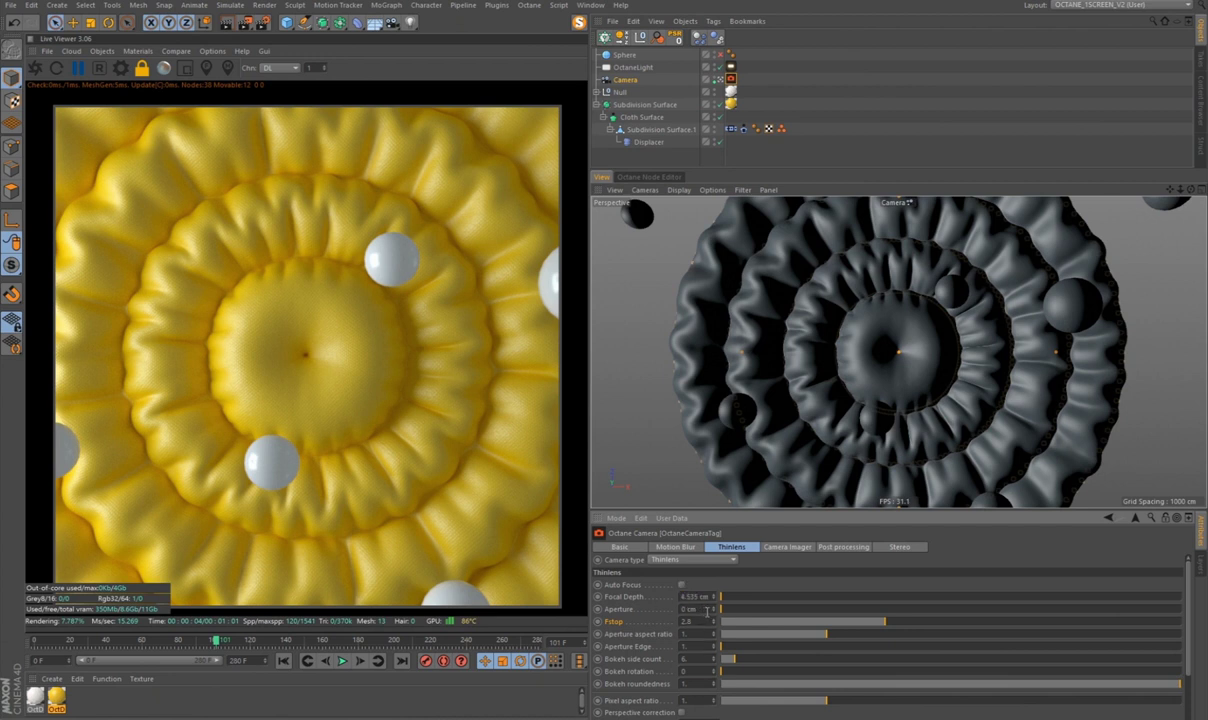
type("4535")
key("Return")
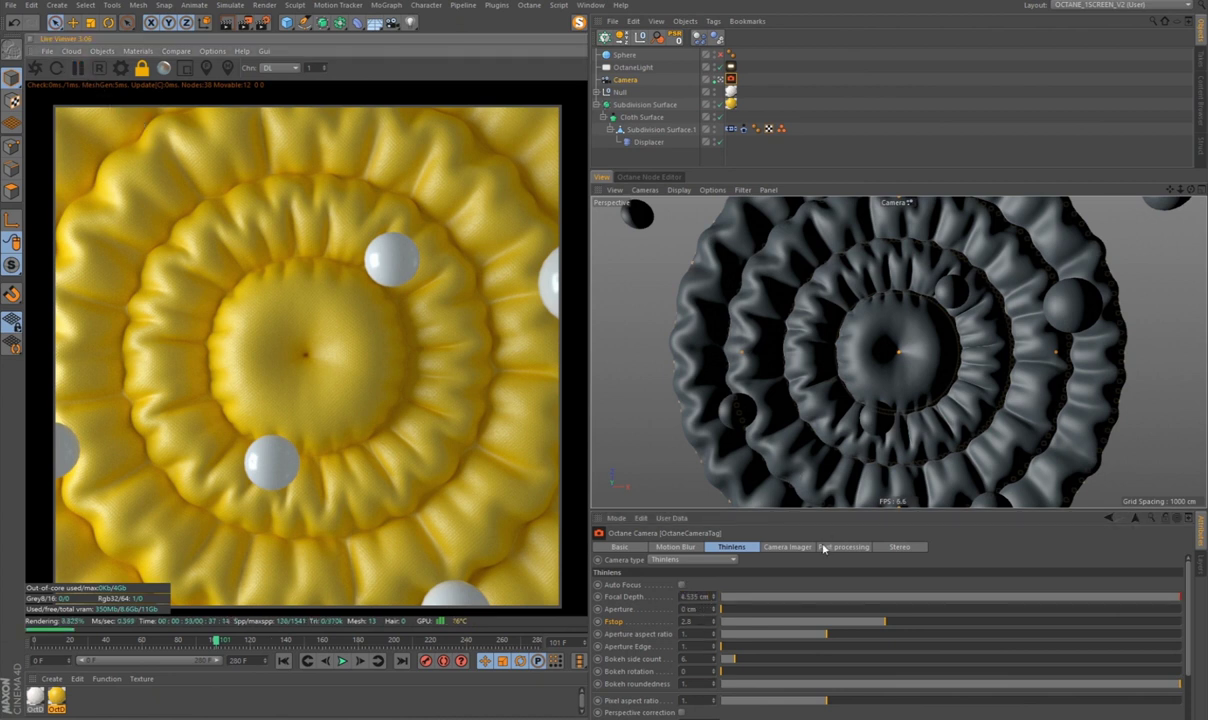
Step: Lower the f-stop so the thin-lens aperture becomes 15 cm for shallow focus
left_click_drag(838, 621, 745, 621)
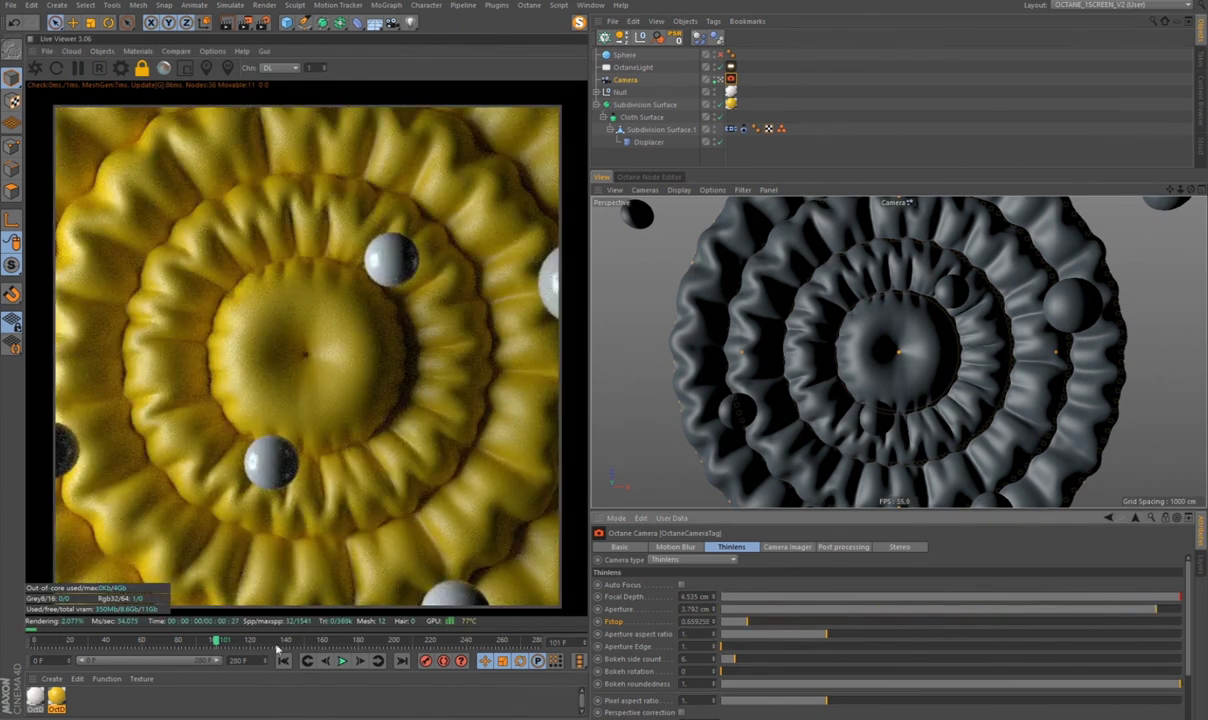
left_click(730, 67)
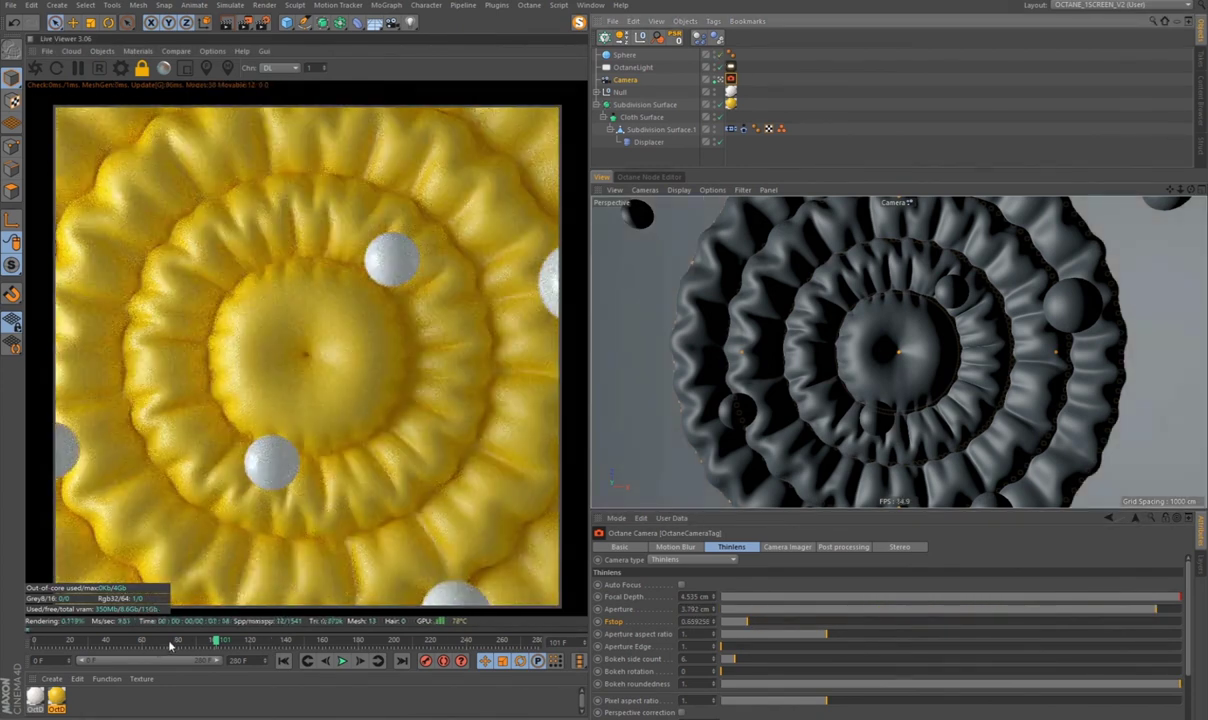
left_click(143, 641)
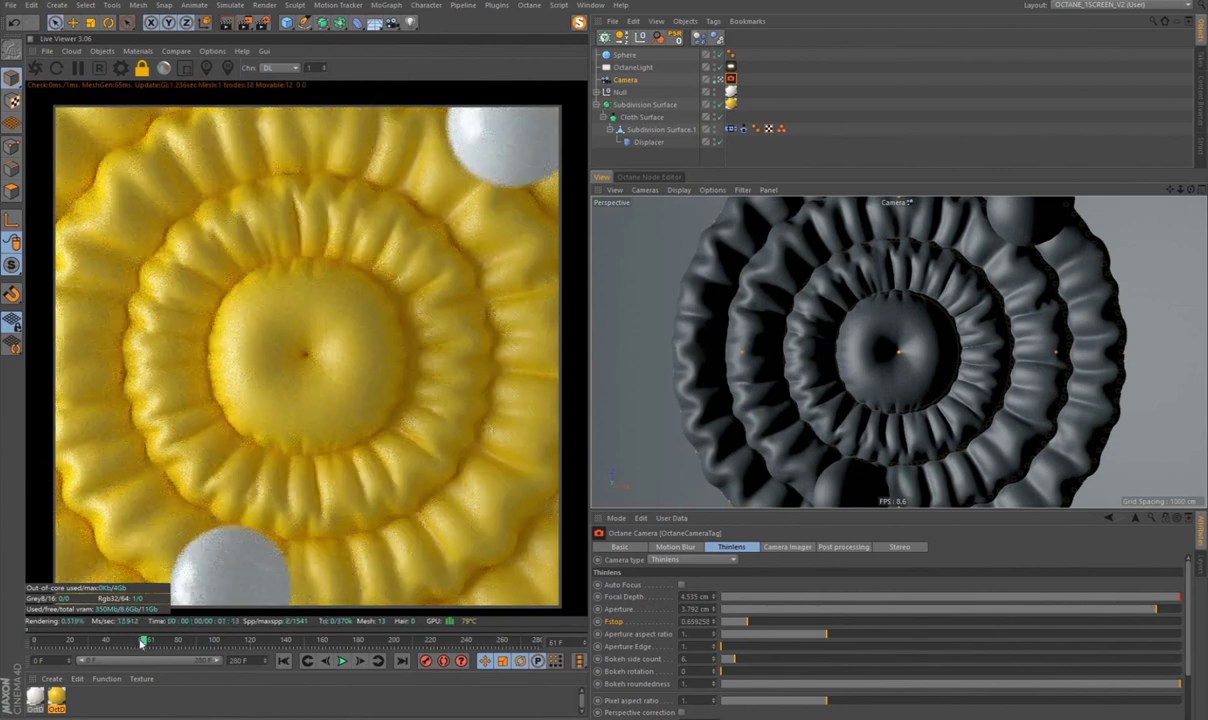
left_click_drag(745, 621, 722, 622)
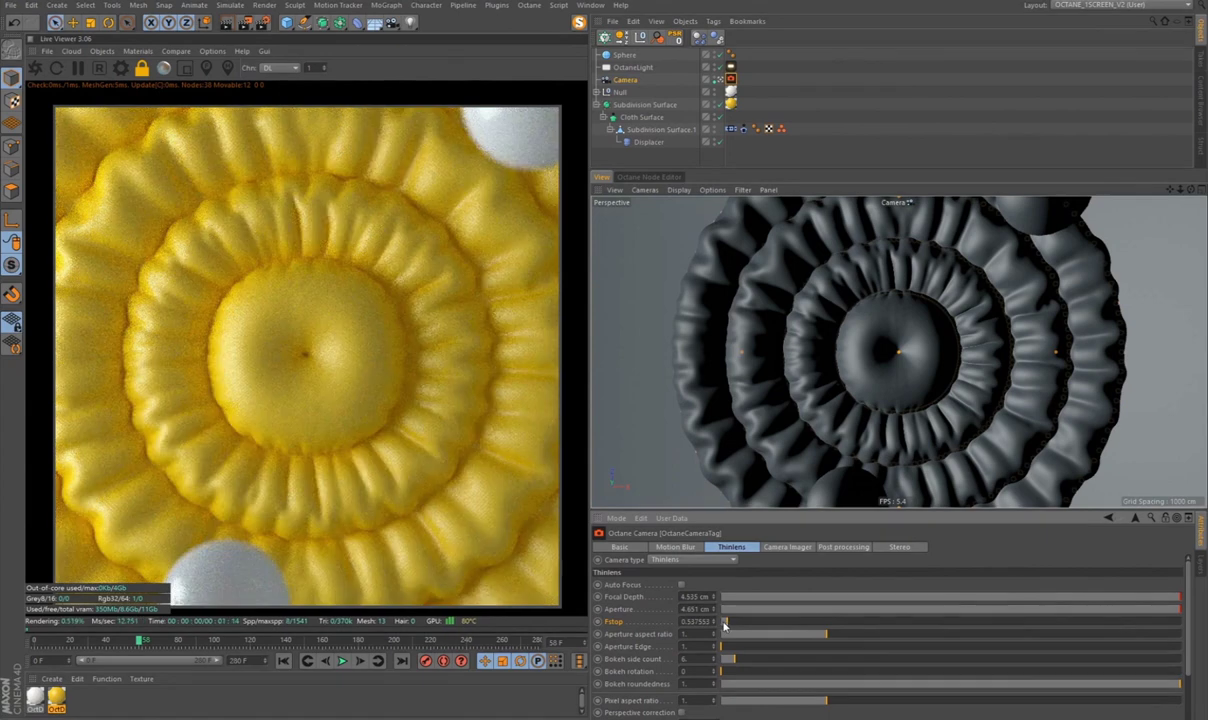
type("15")
key("Return")
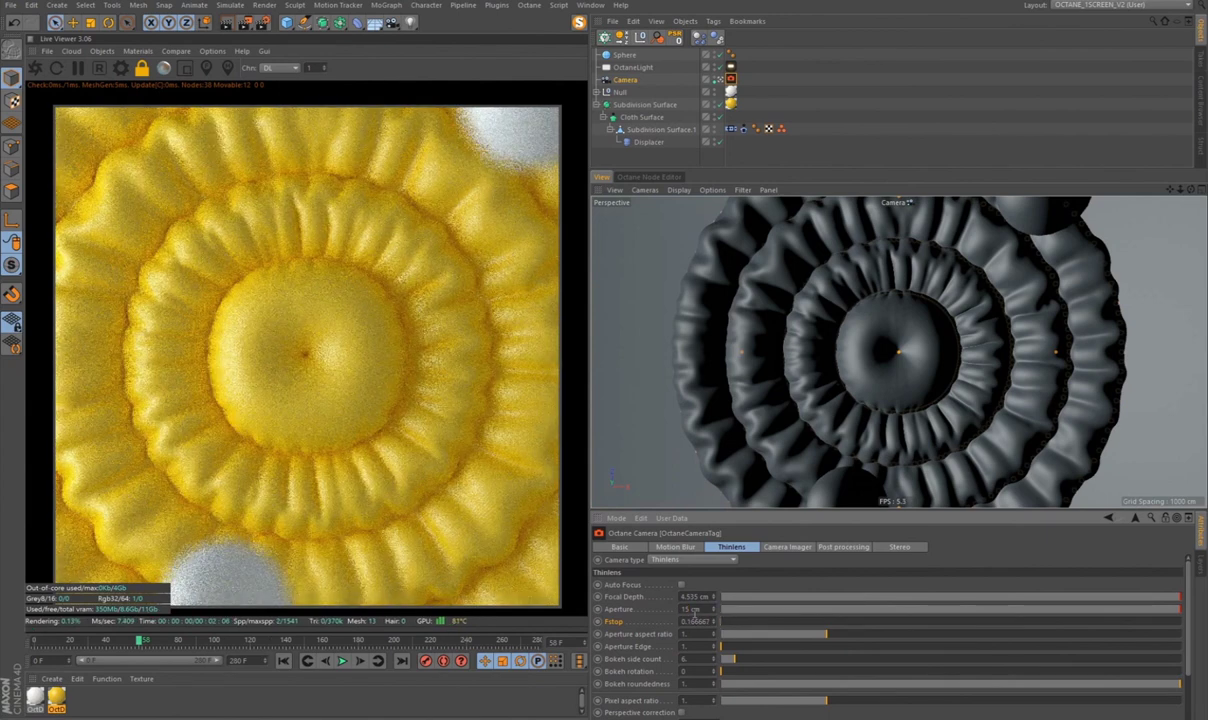
Step: Scrub the timeline forward to preview the depth-of-field render, ending around frame 207
left_click_drag(158, 643, 176, 644)
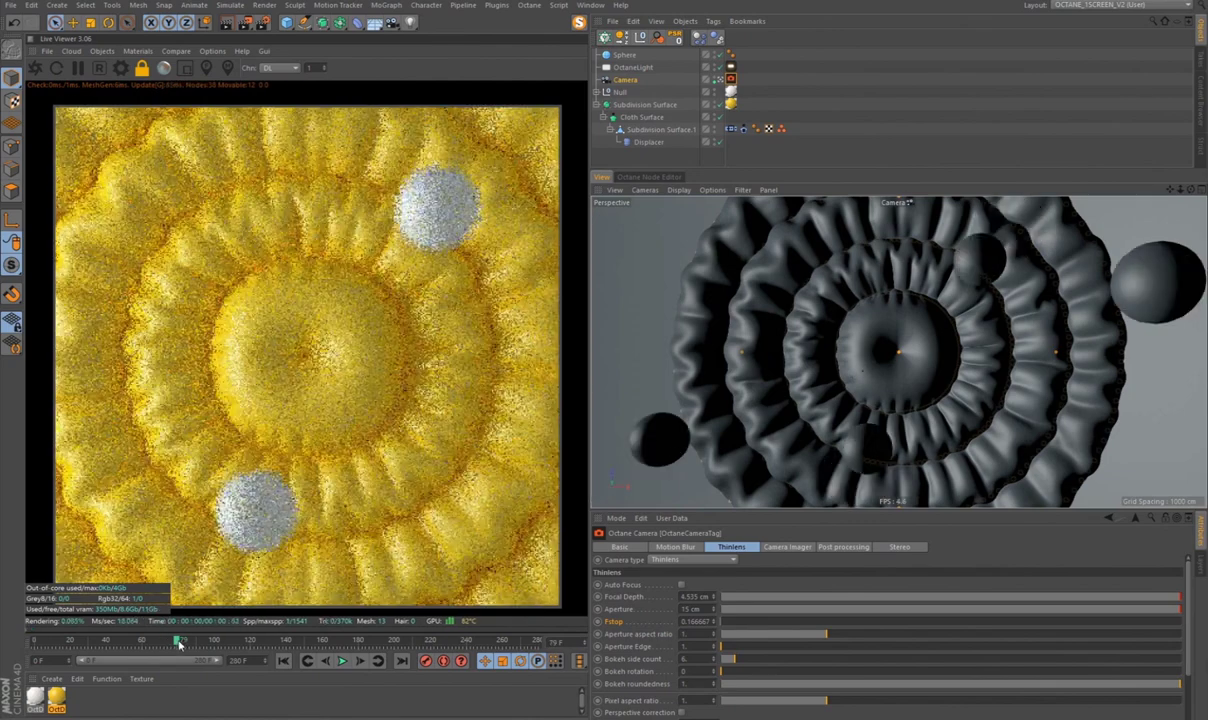
left_click_drag(227, 645, 258, 650)
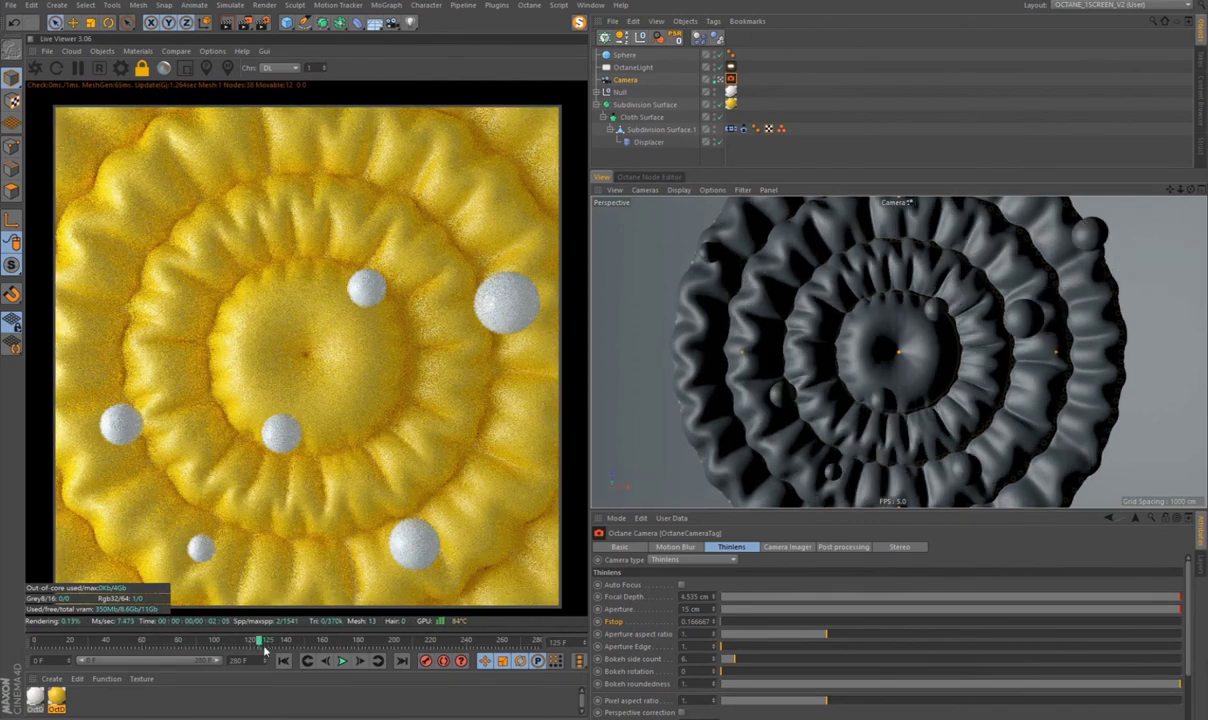
left_click_drag(283, 650, 437, 648)
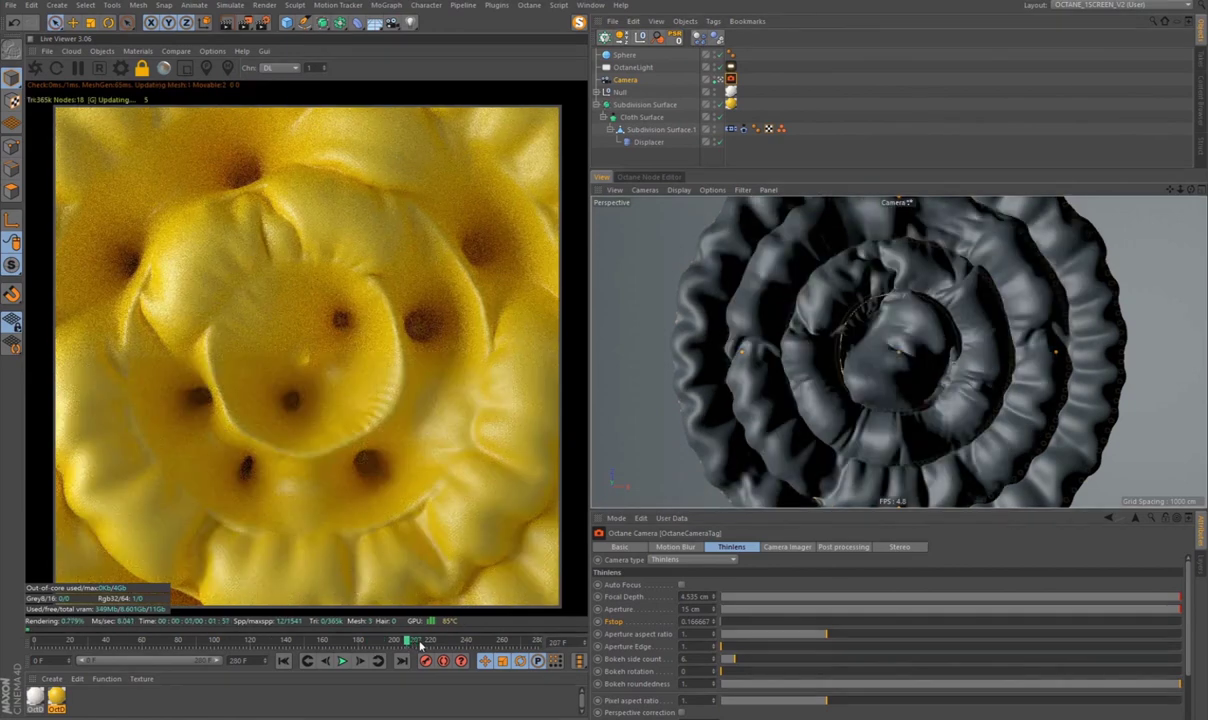